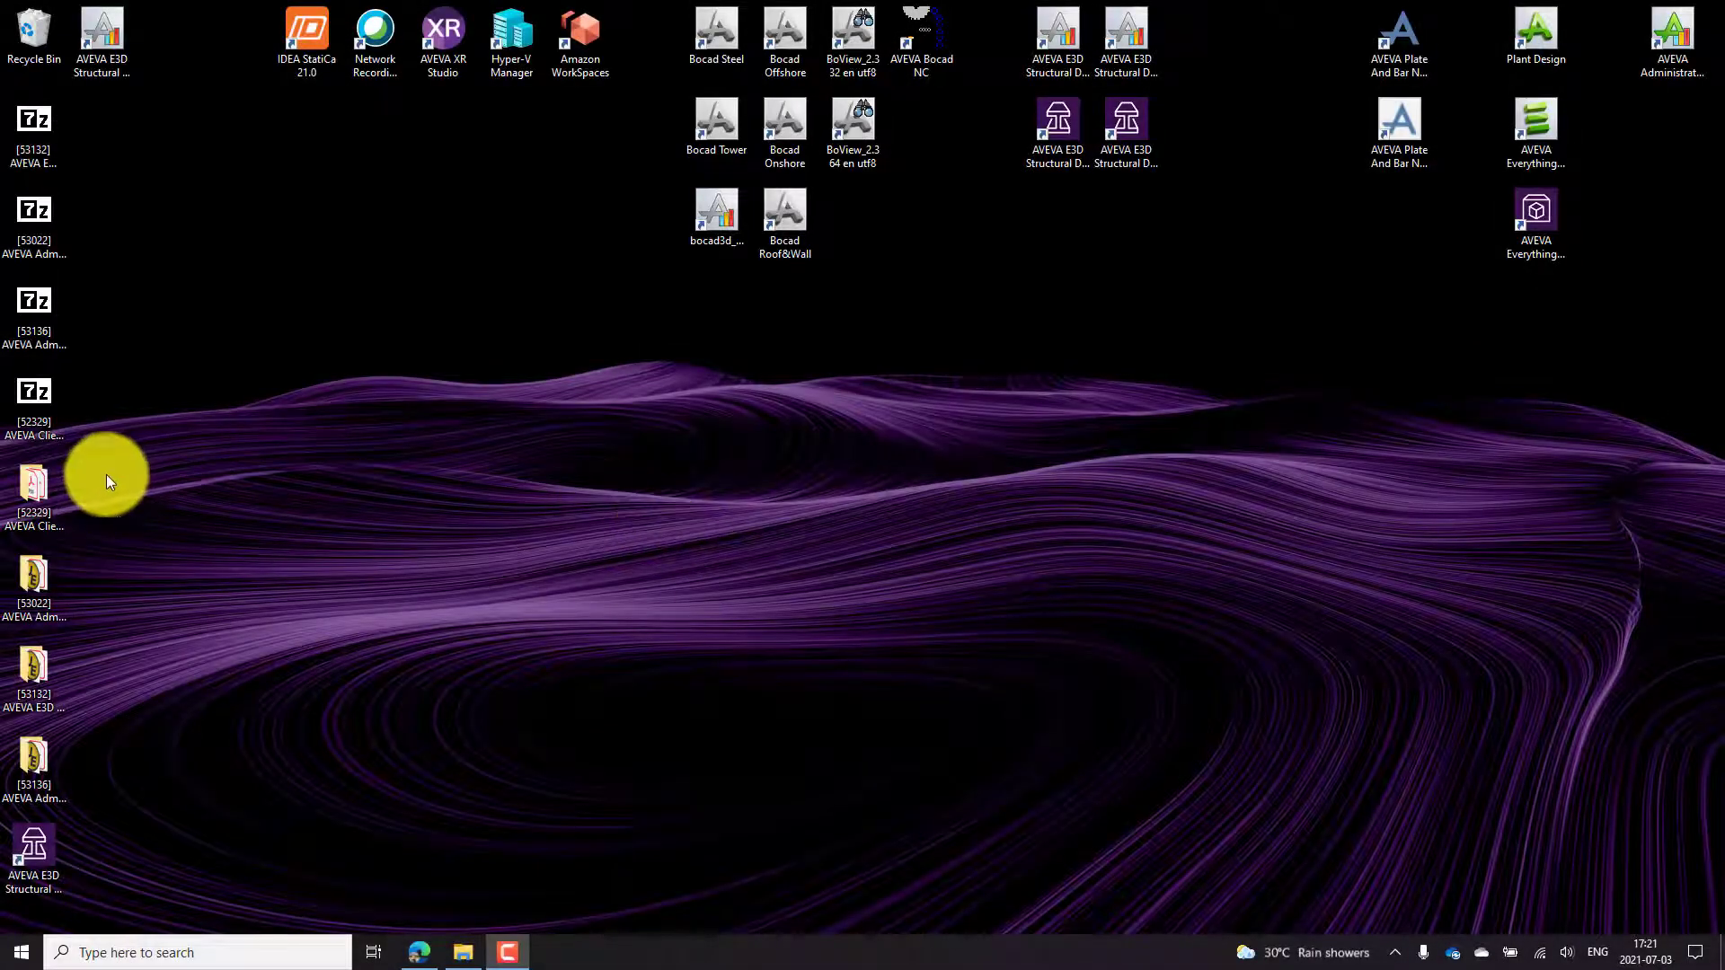
Launch Administration1.90.msi from the [53022] AVEVA Administration 1.9.0\Administration1.9.0 folder.
double_click(36, 578)
click(613, 276)
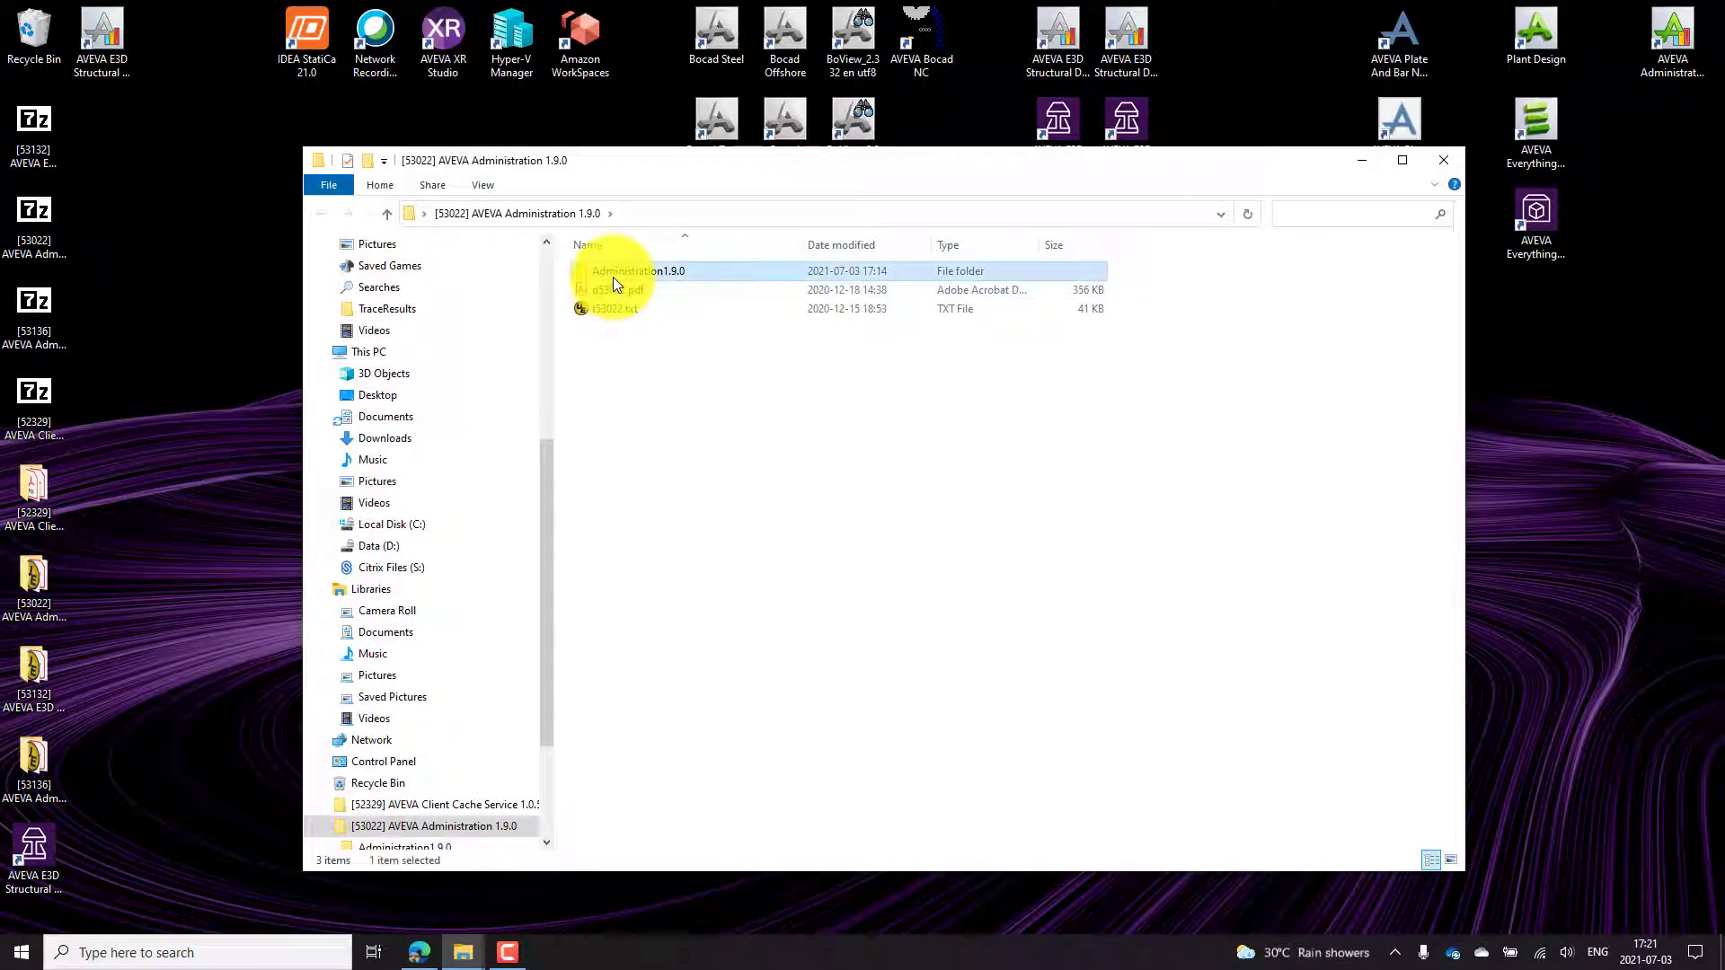
double_click(613, 277)
click(650, 334)
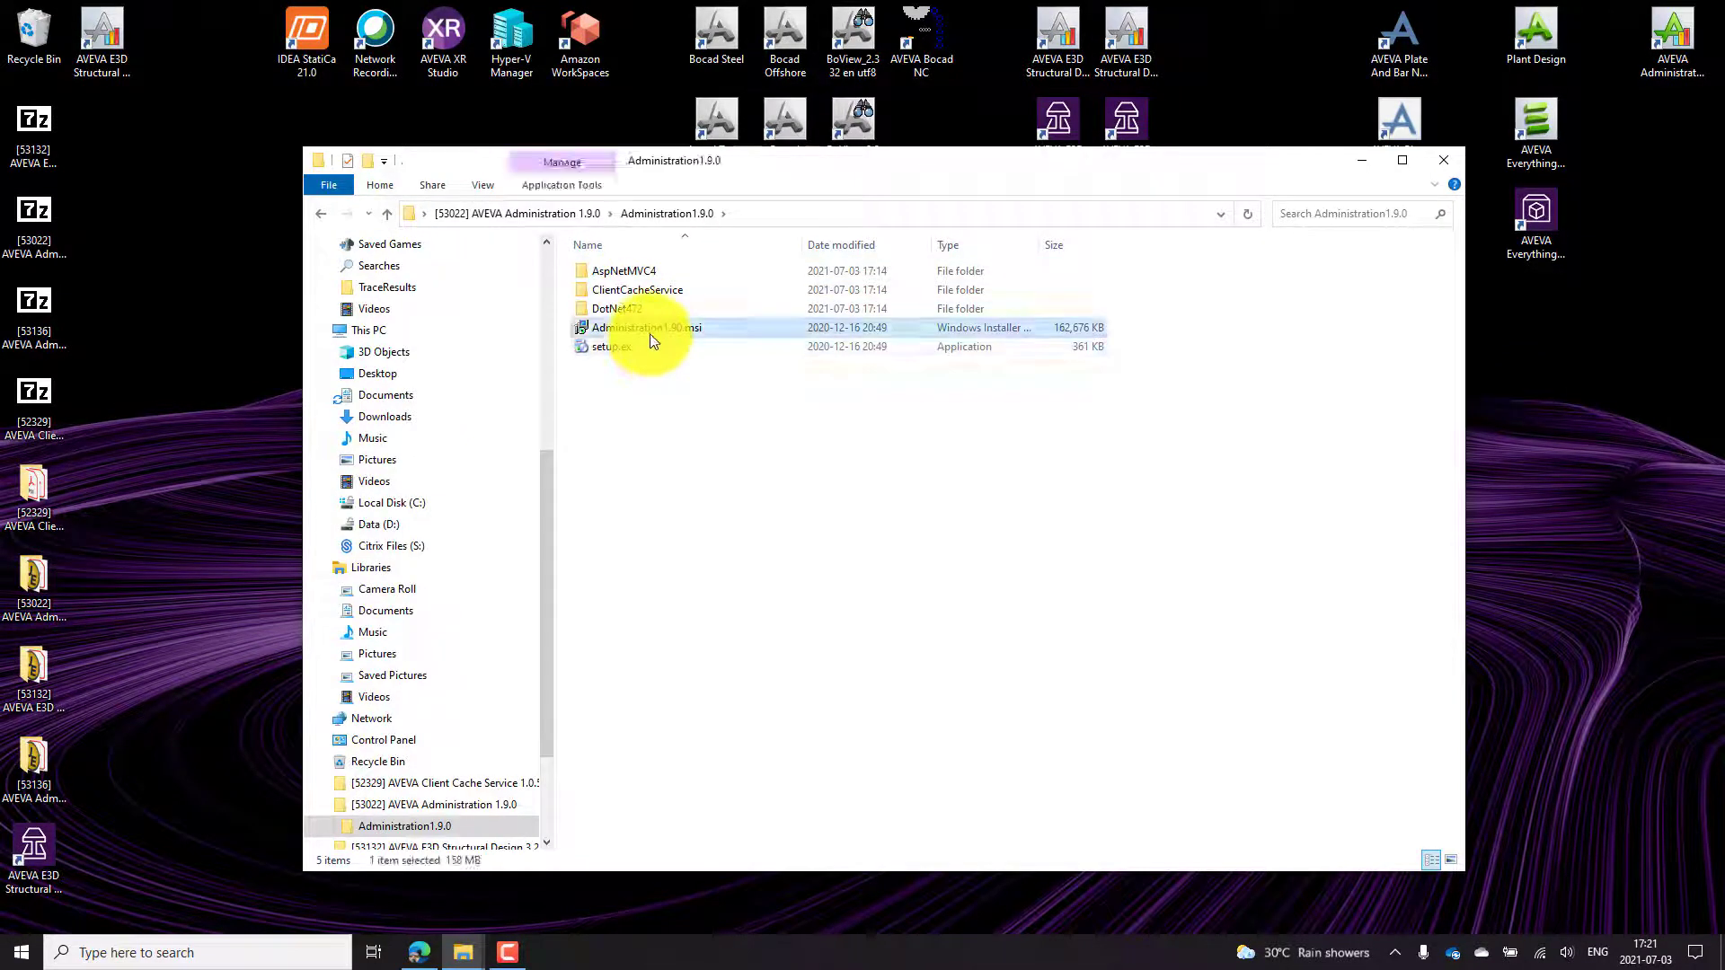
double_click(650, 332)
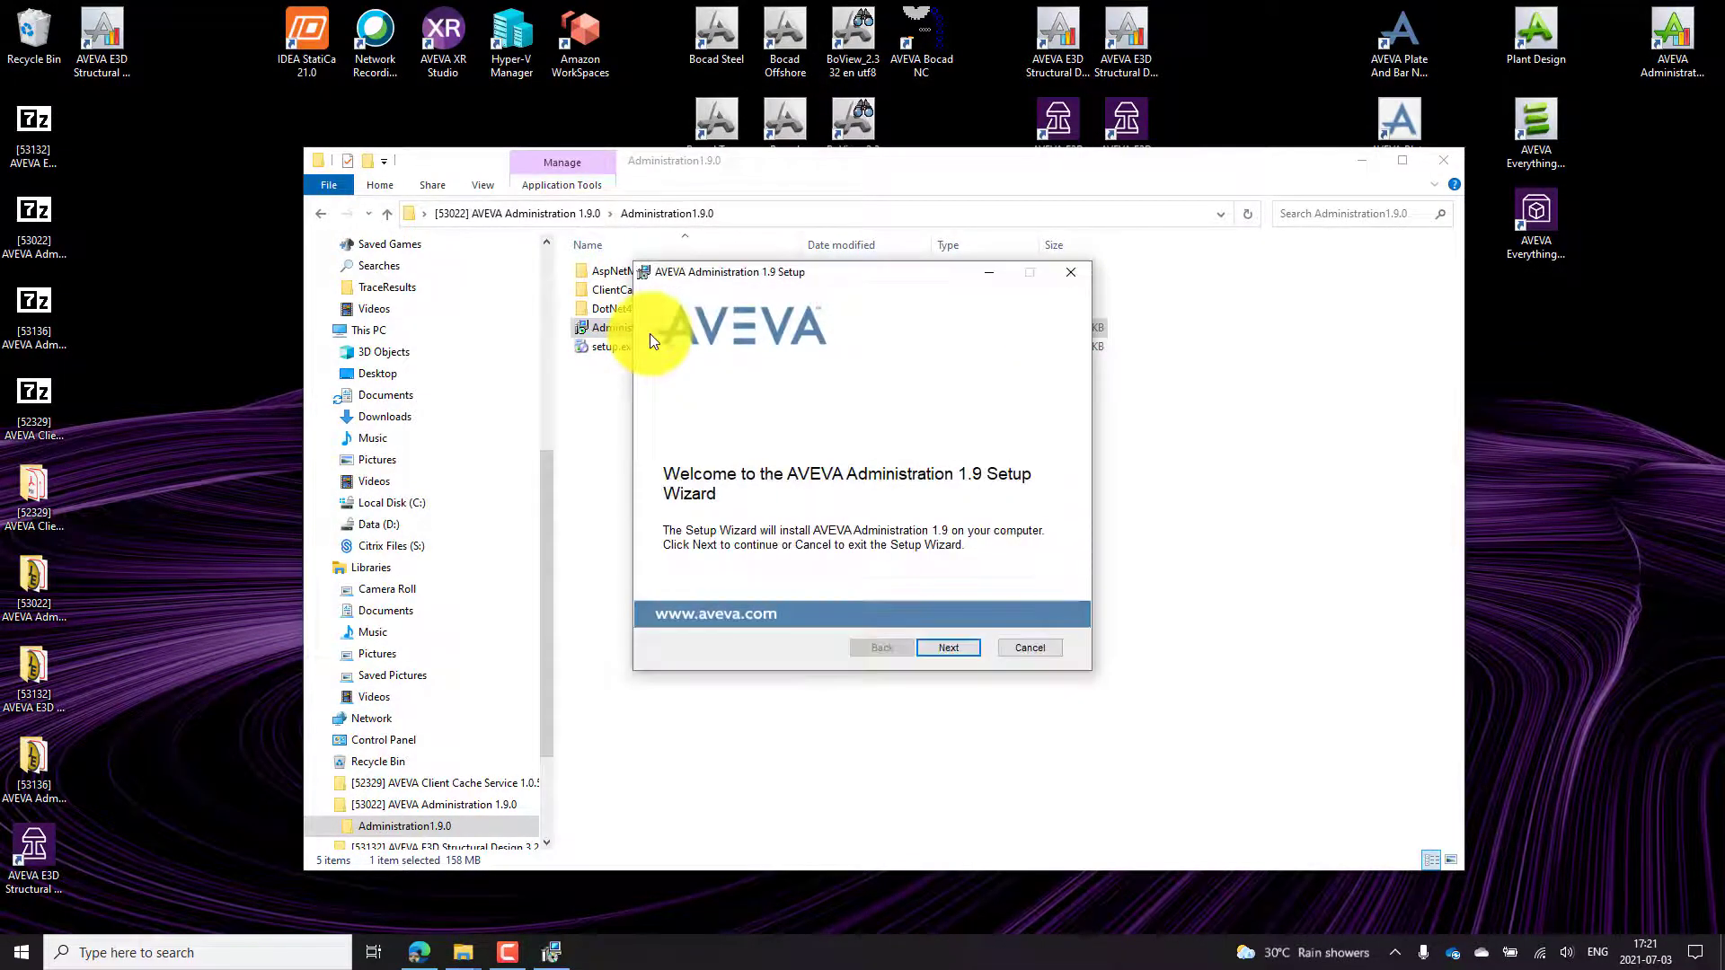
Move past the welcome and client cache notice pages and accept the licence agreement.
click(950, 648)
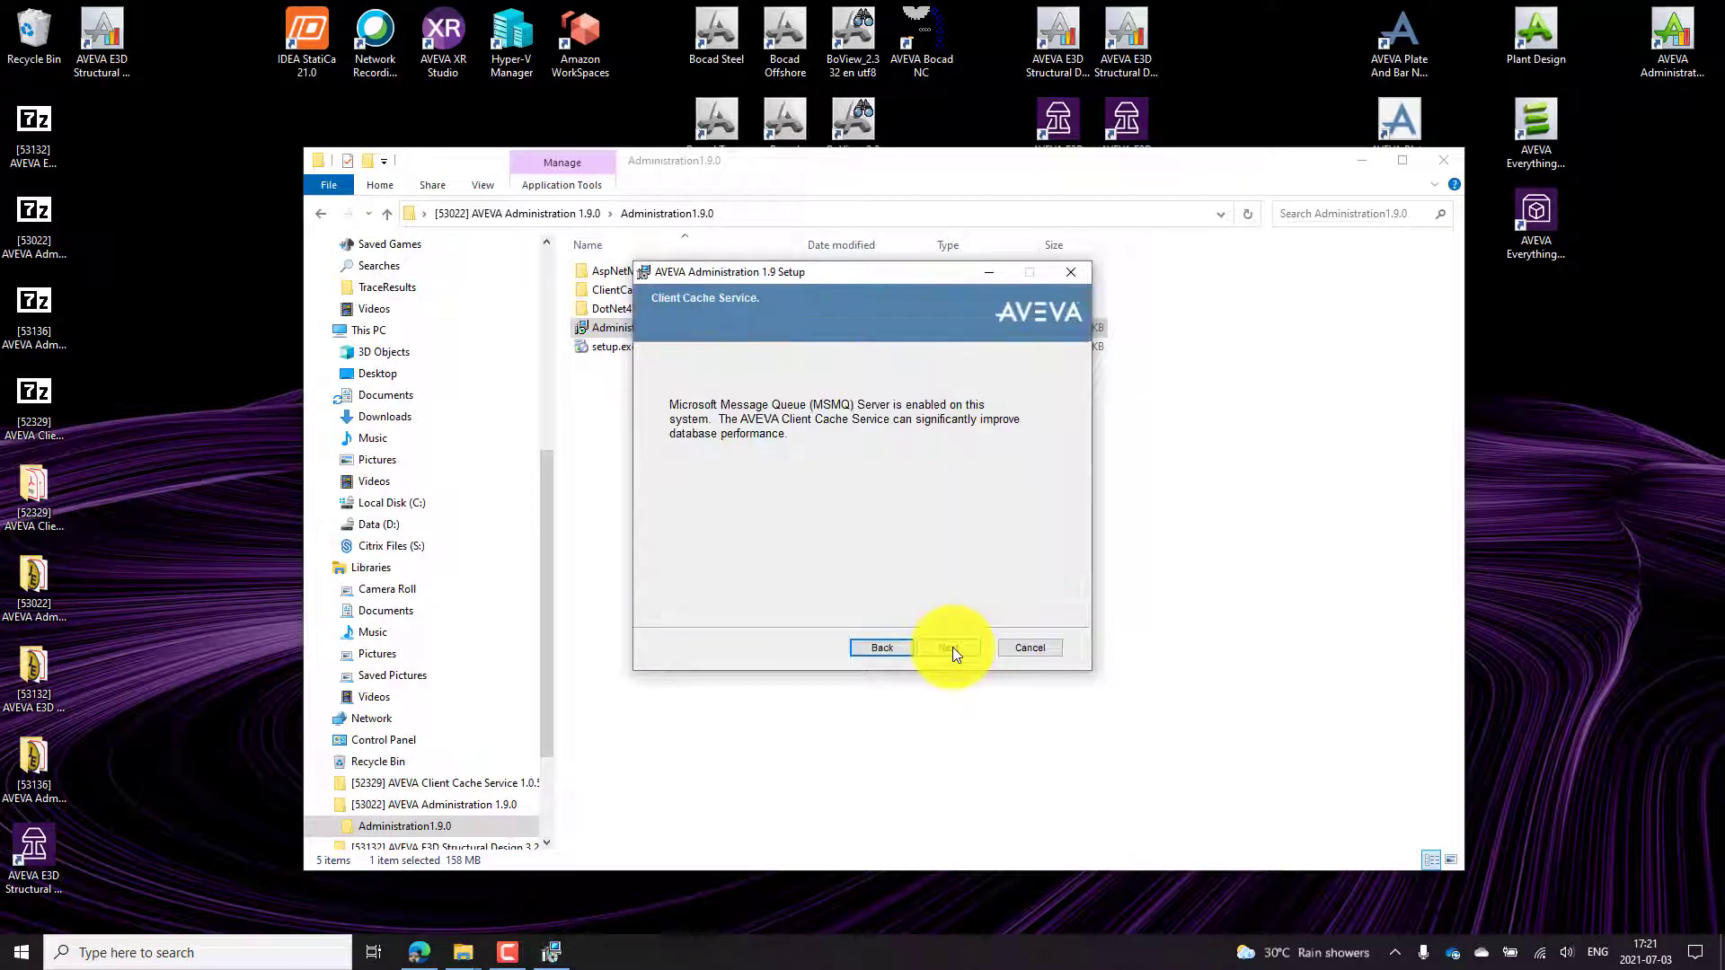
click(953, 647)
click(716, 607)
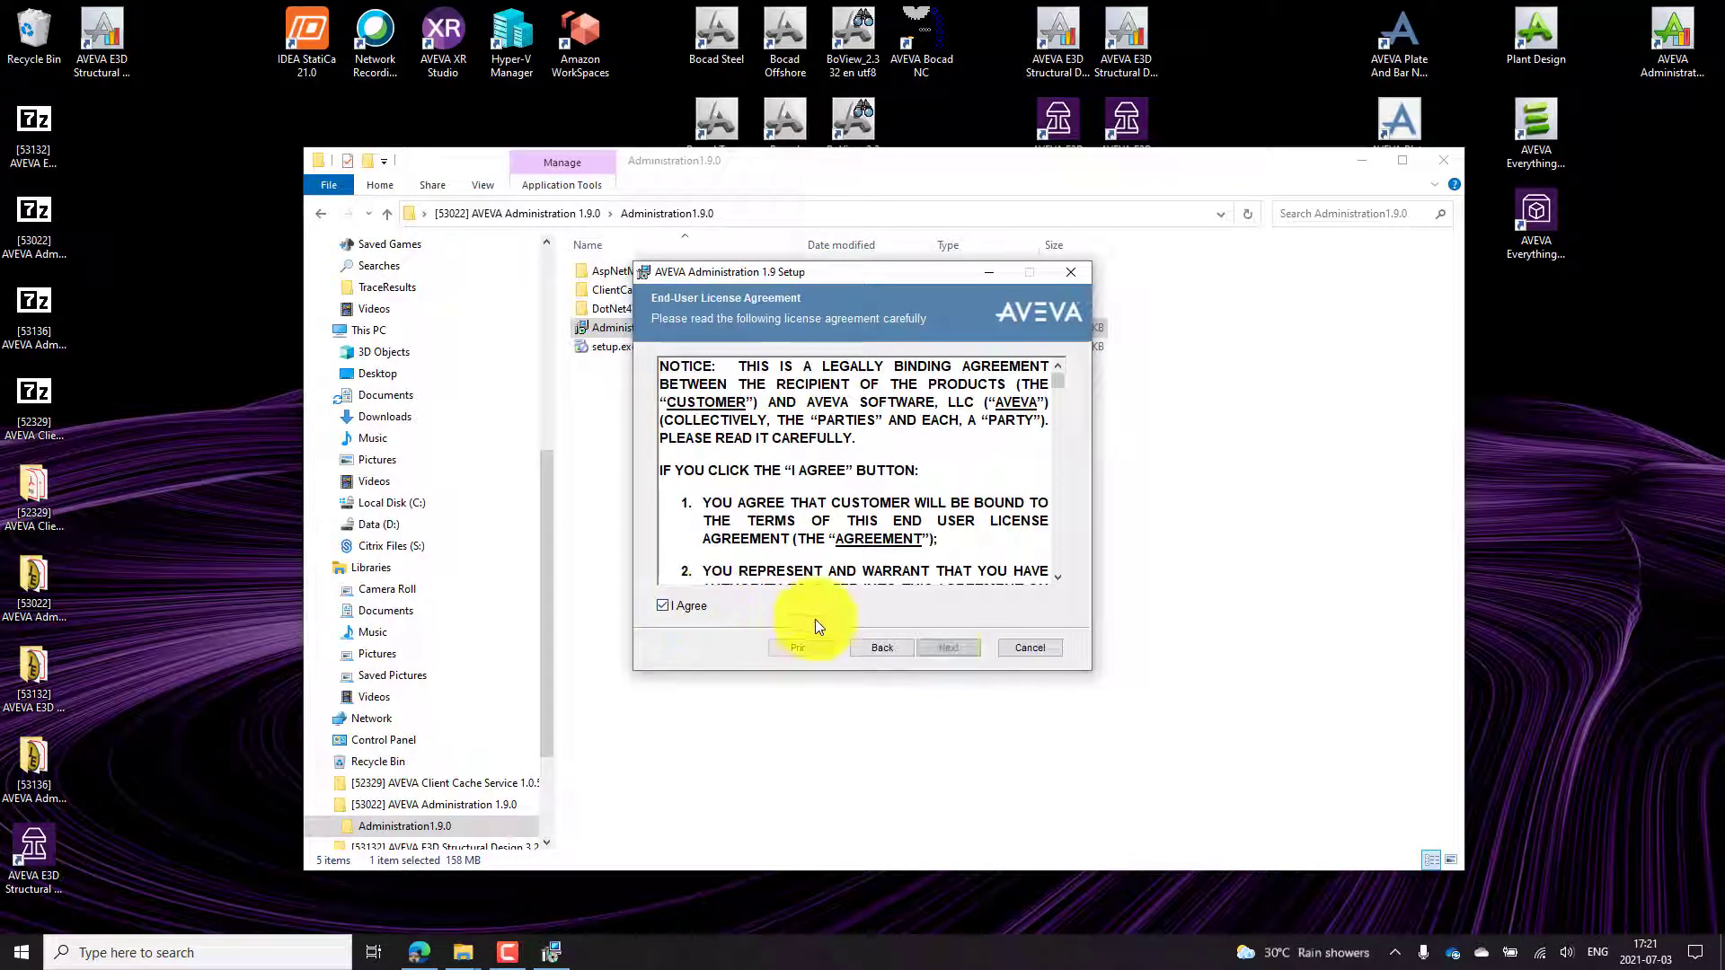
click(942, 645)
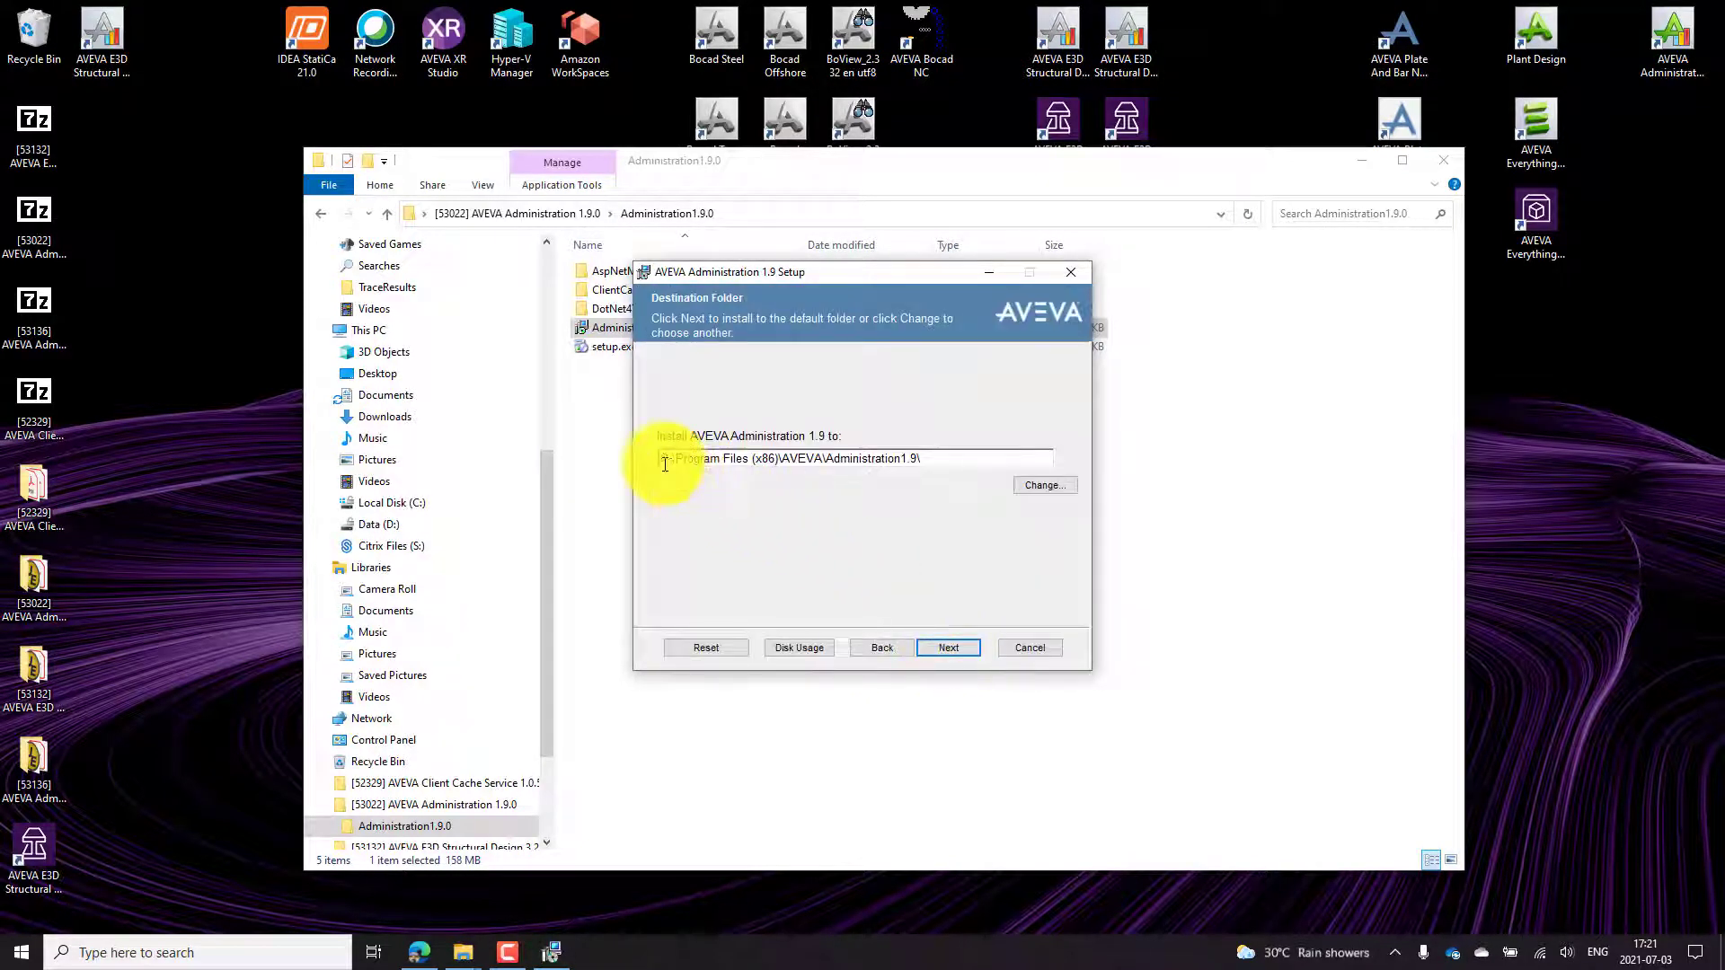
Set the install location to C:\AVEVA\AVEVA Administration\Administration1.9\.
drag(663, 462, 826, 465)
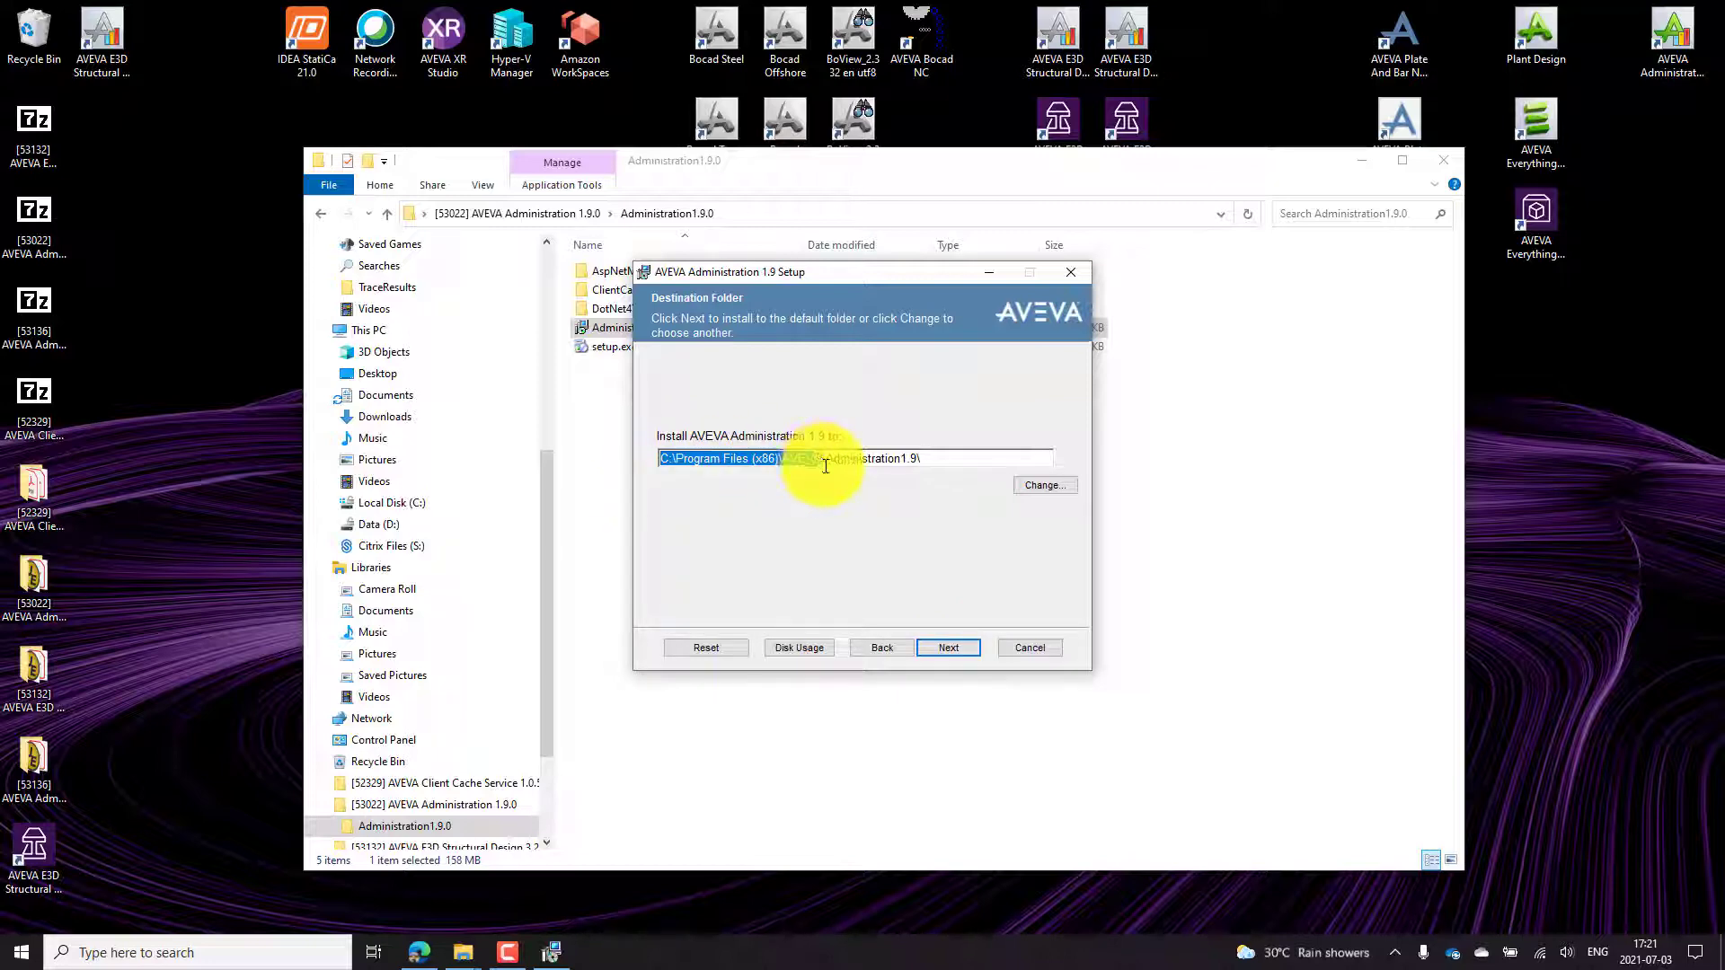
text(C:\AVEVA\AVEVA Administration)
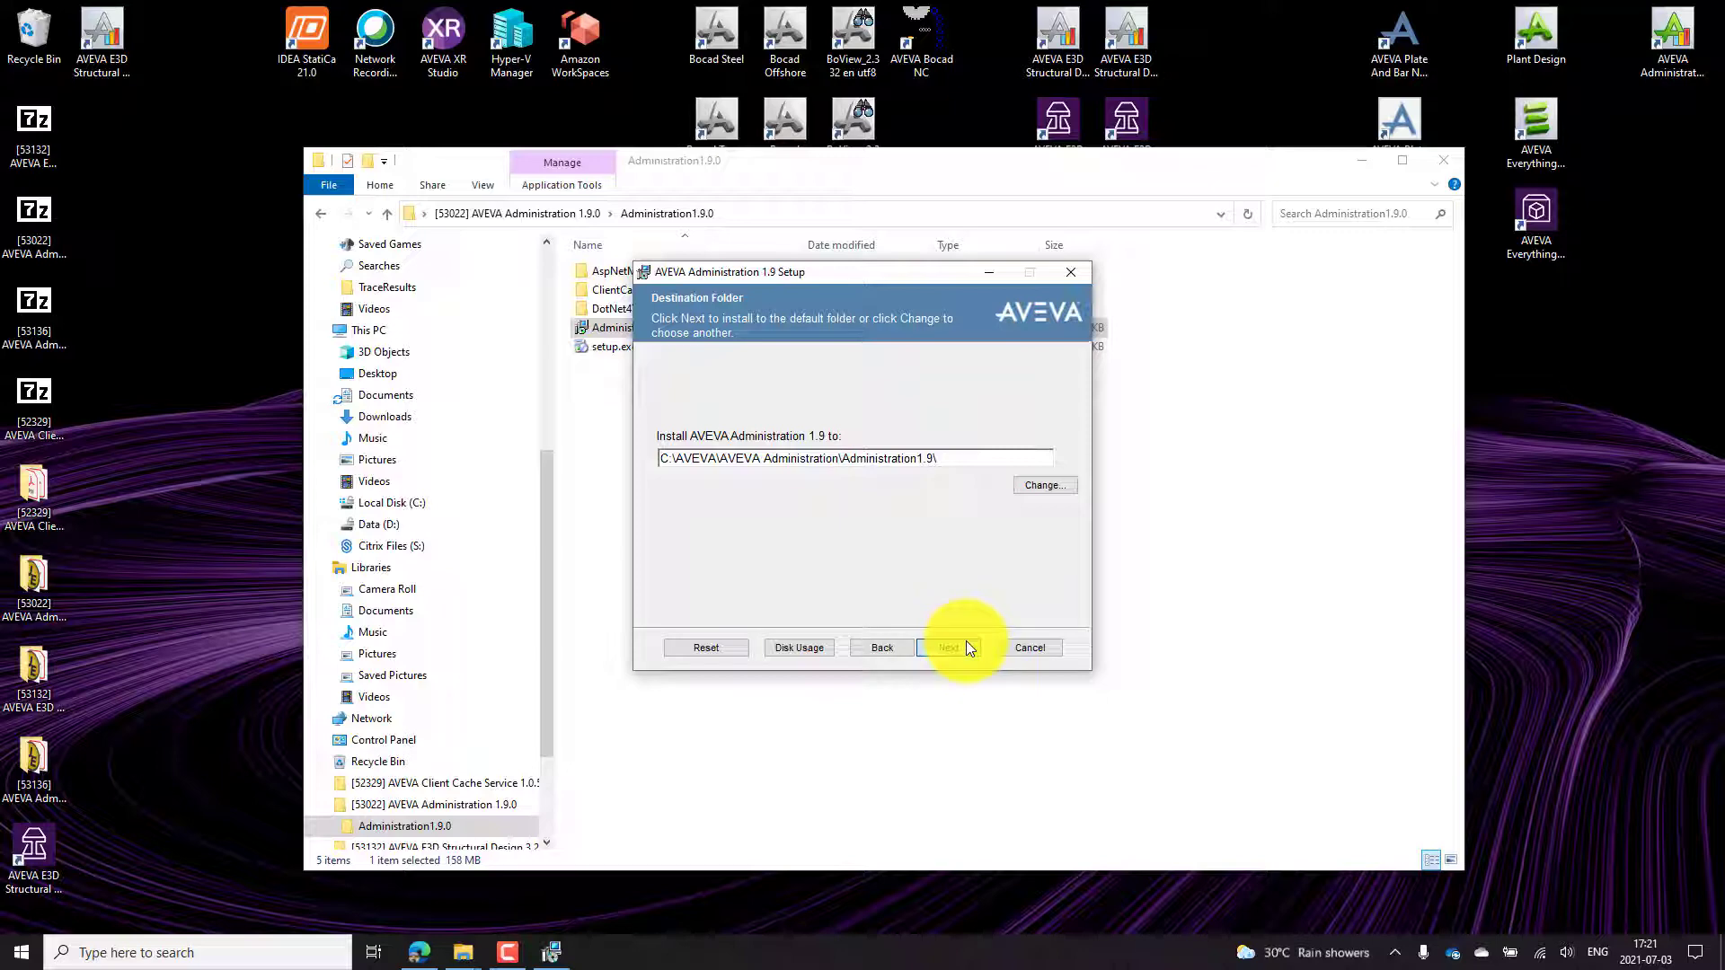
click(967, 645)
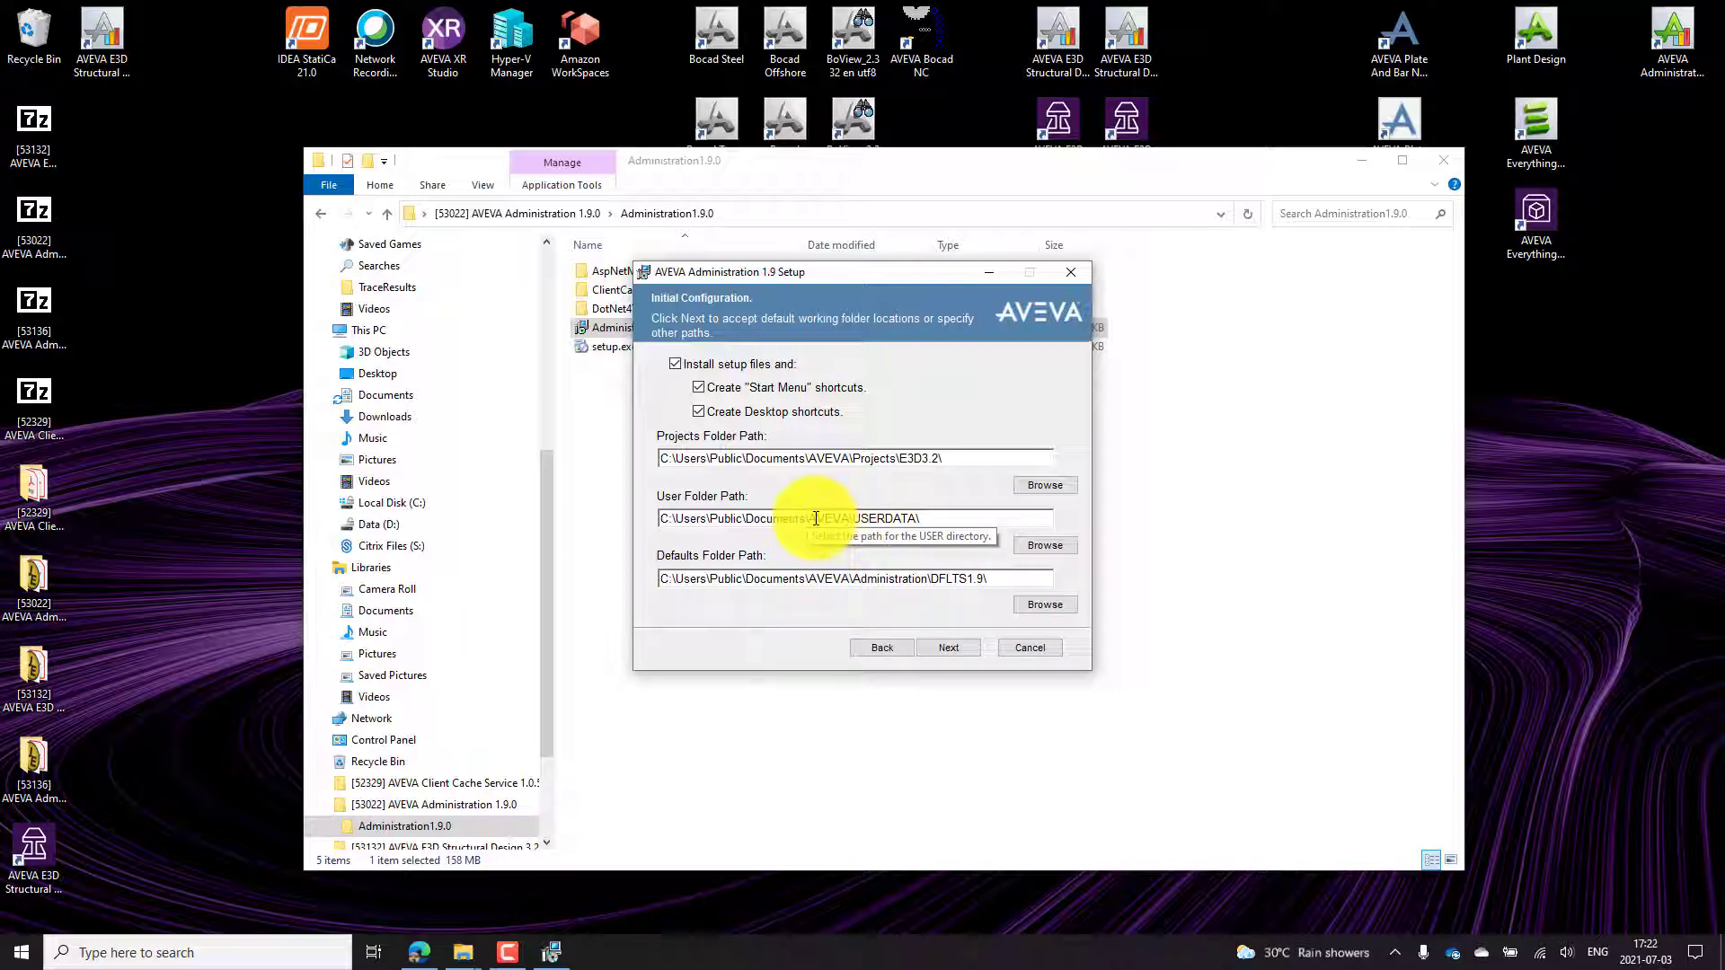
Point the user folder to C:\AVEVA\USERDATA and the defaults folder under C:\AVEVA\AVEVA Administration.
drag(809, 518, 676, 519)
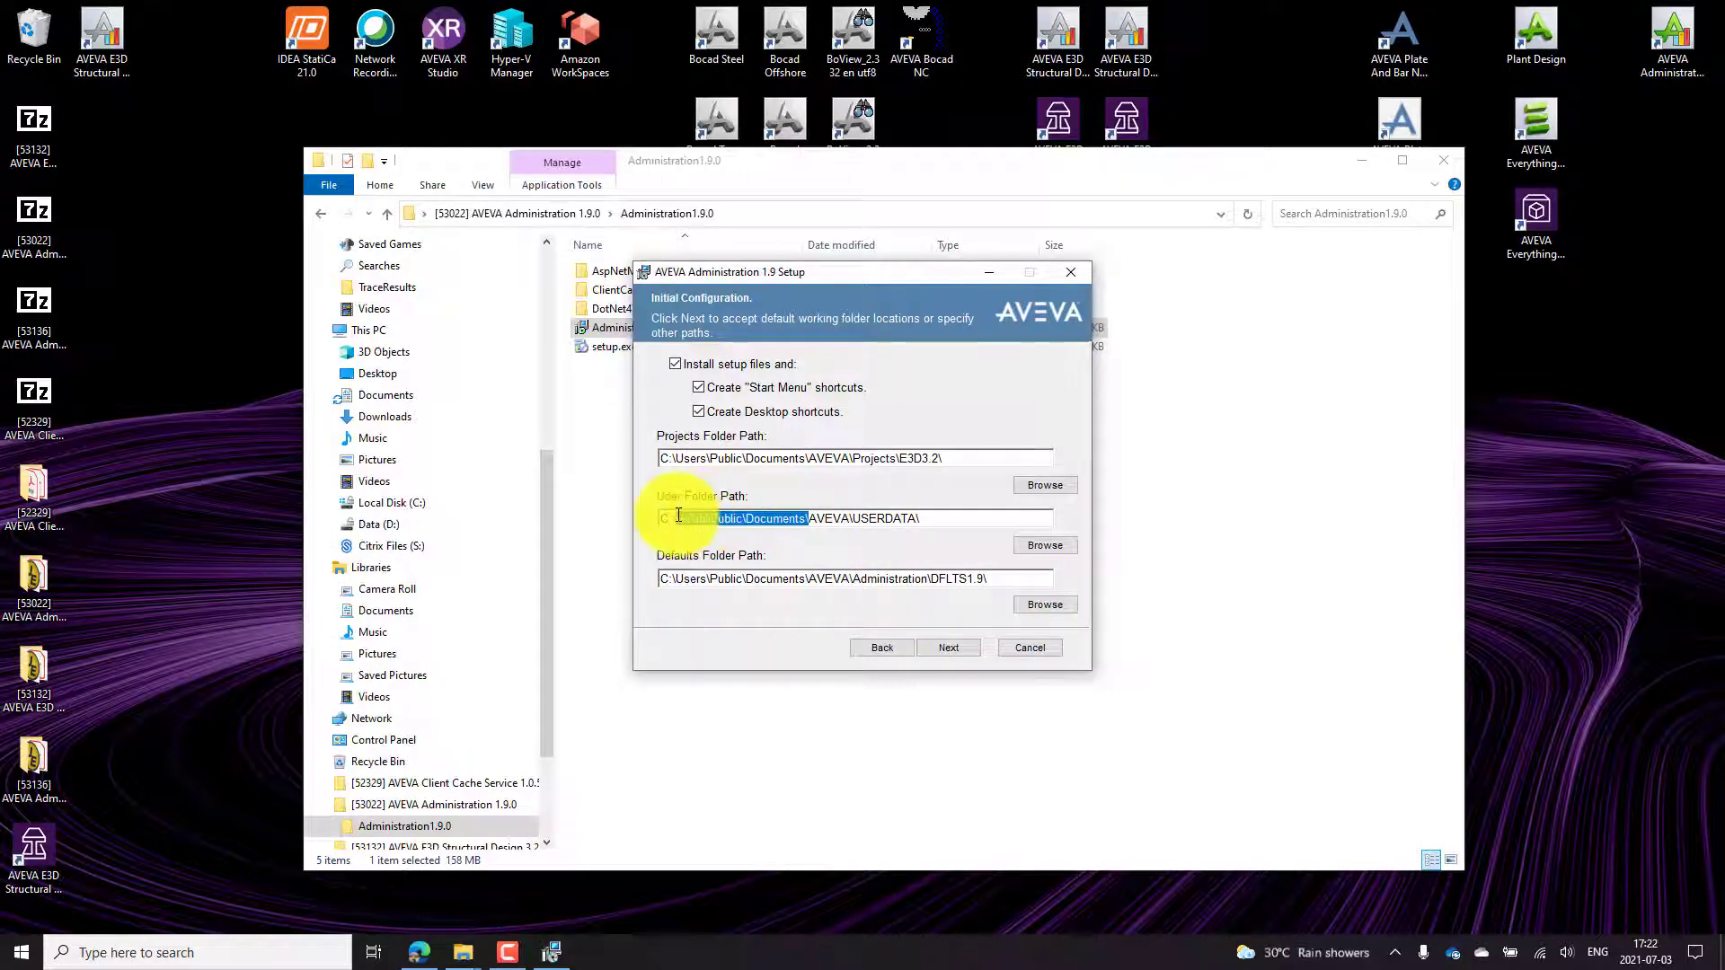
key(BackSpace)
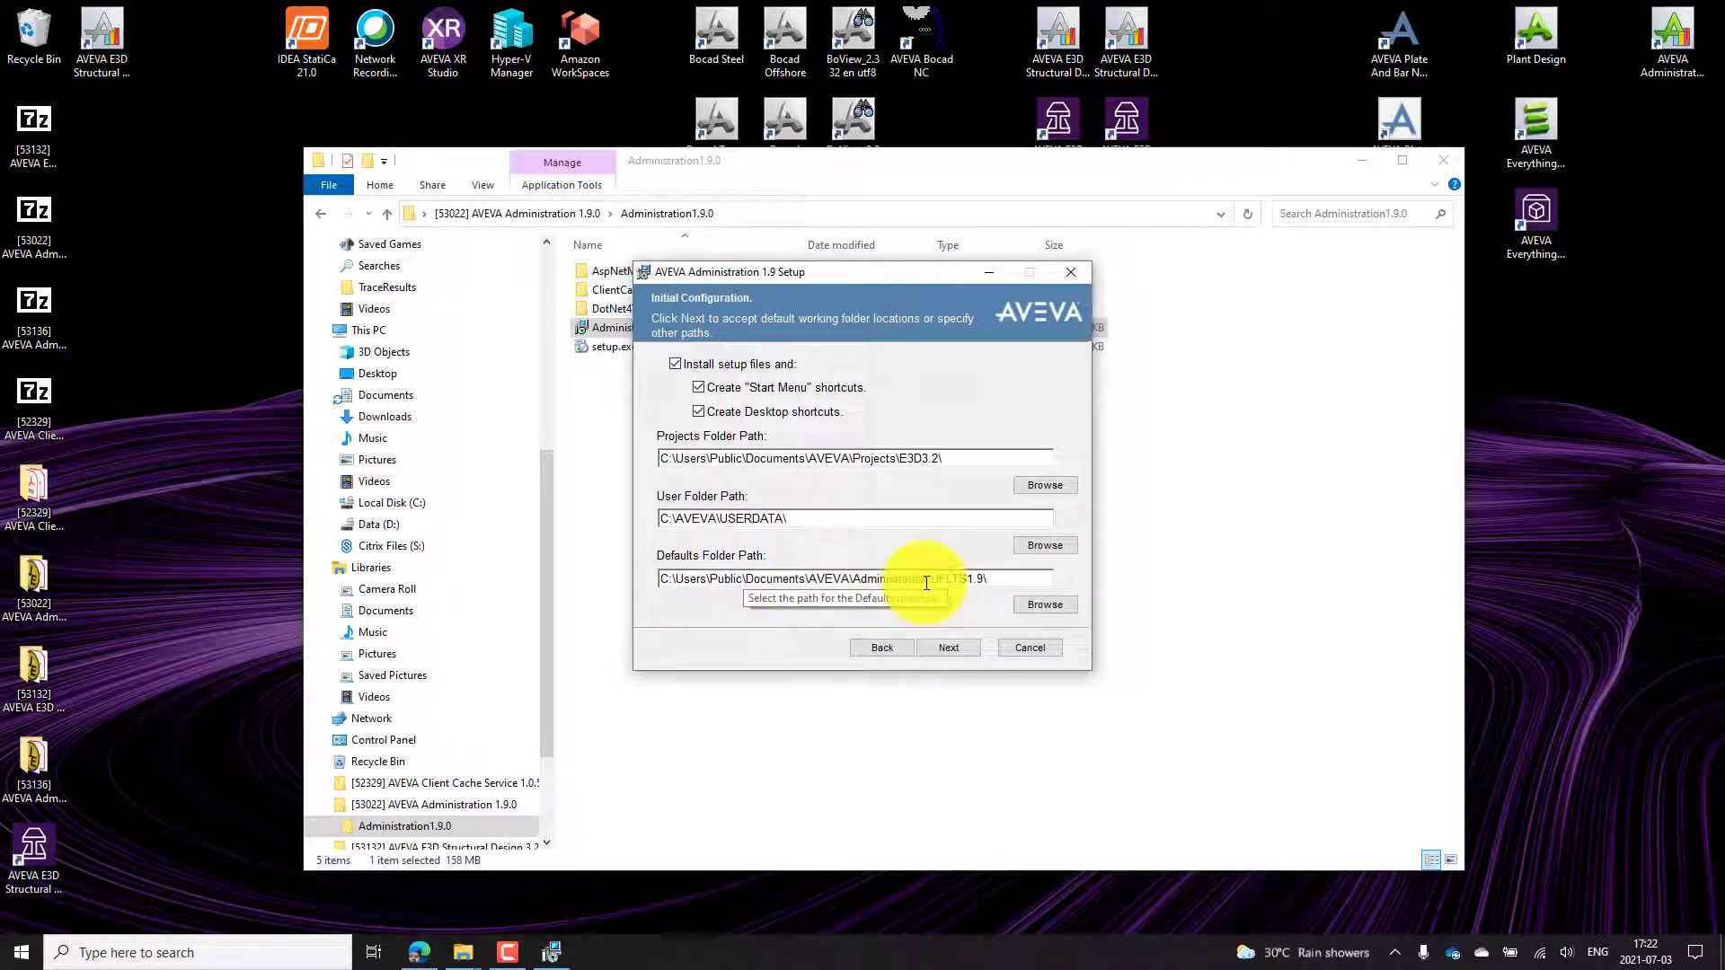
drag(928, 583, 640, 577)
text(AVEVA\AVEVA Administration)
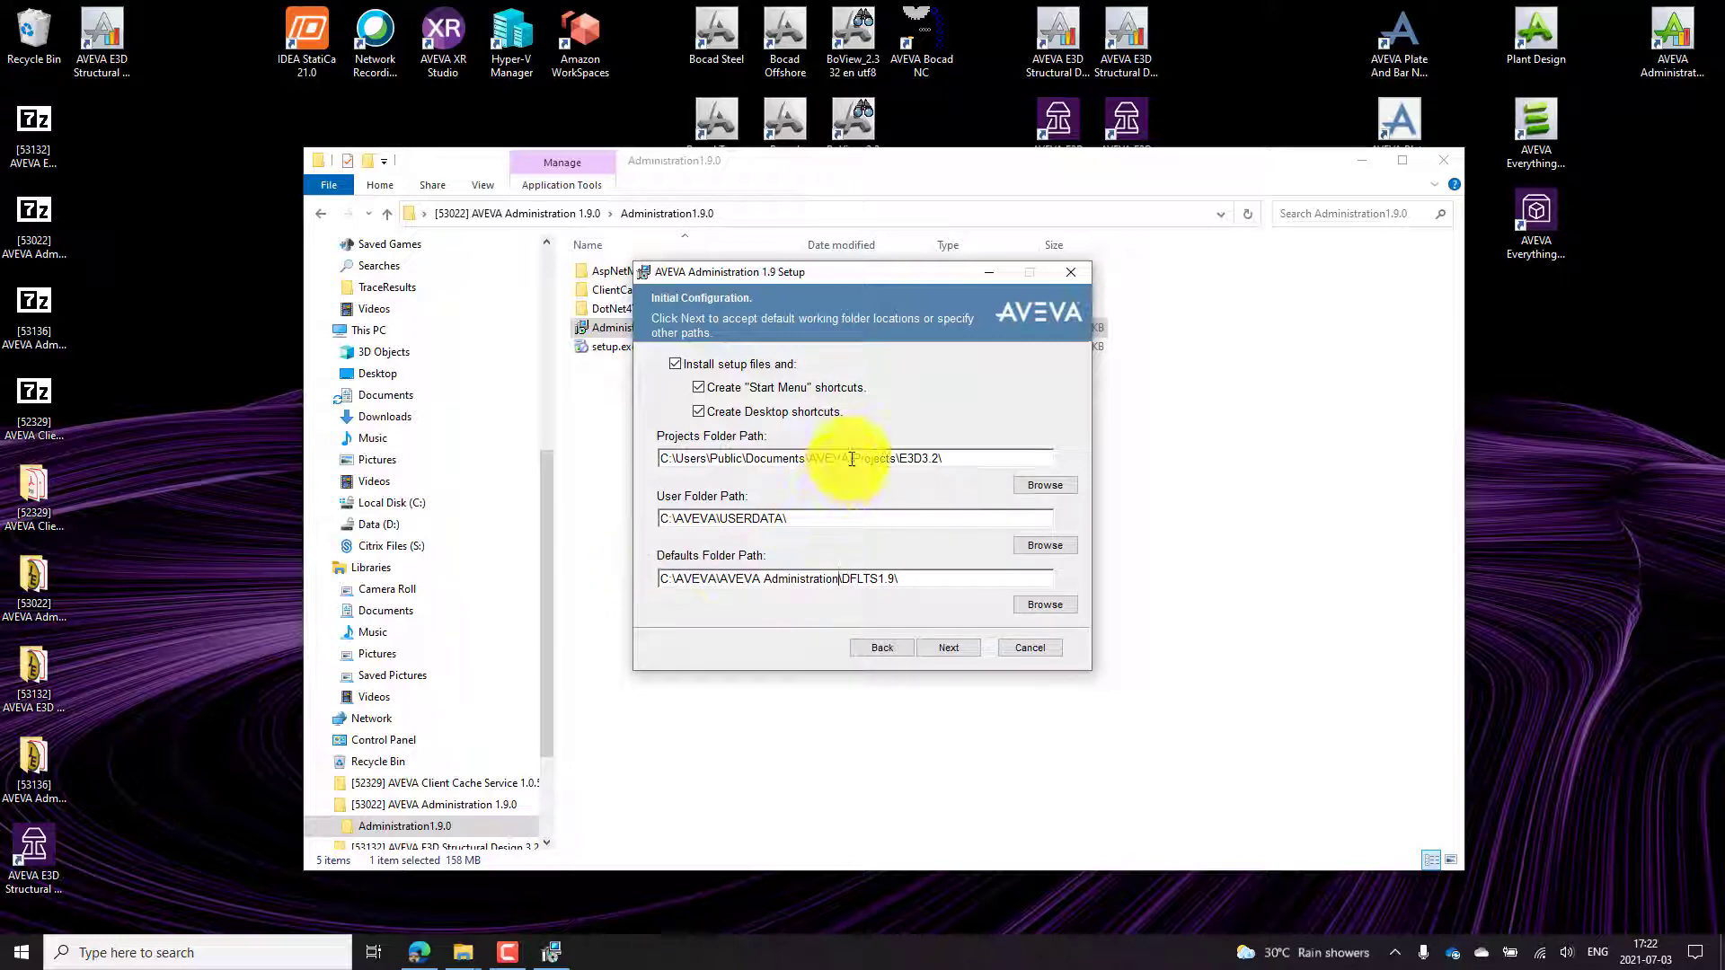
Browse to set the projects folder to C:\AVEVA\Projects_3_2_3 and complete the installation.
click(1029, 485)
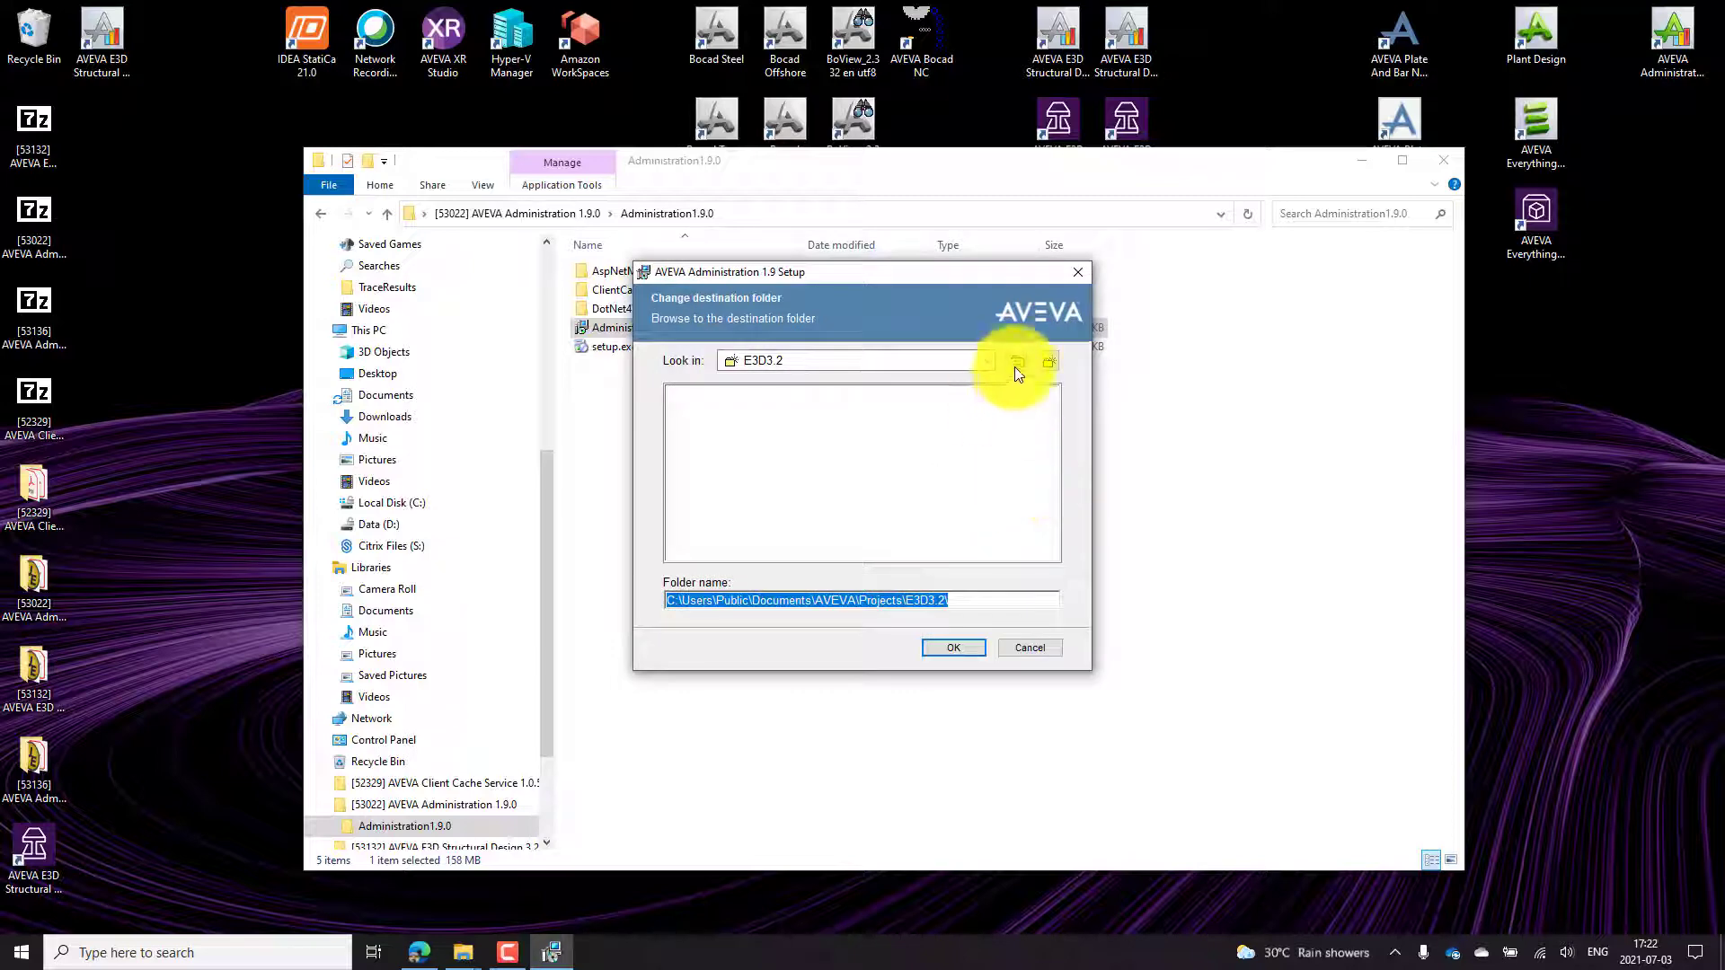
click(1017, 358)
double_click(1016, 358)
click(1017, 359)
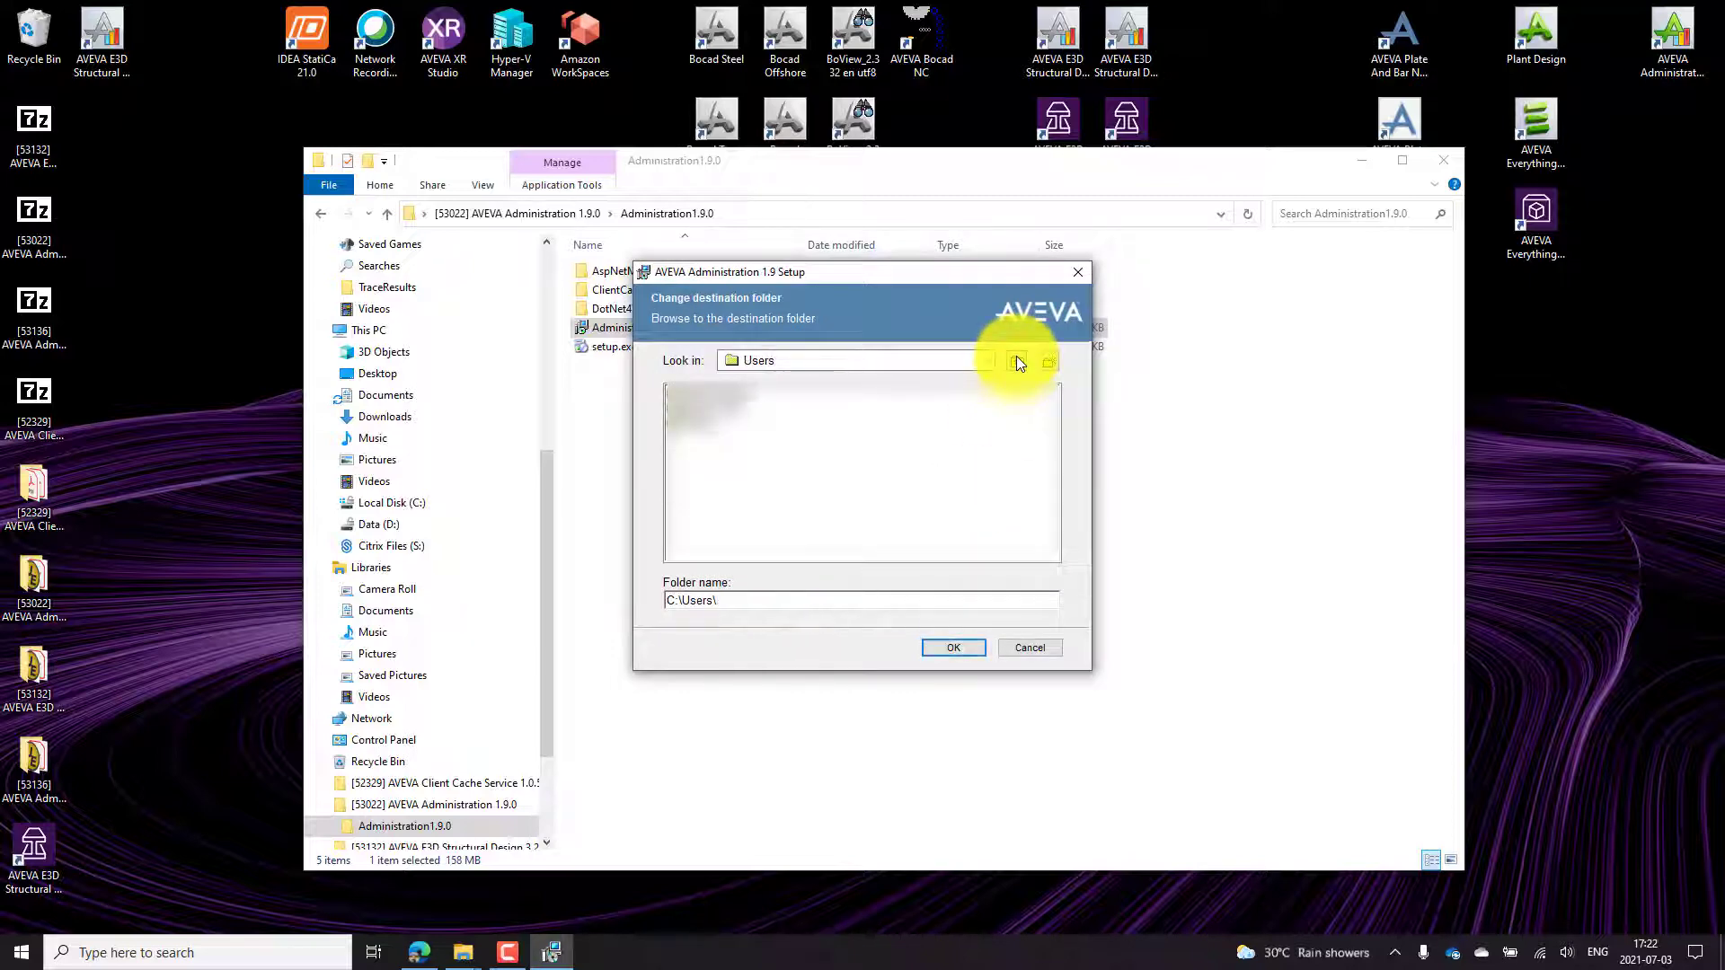
double_click(710, 393)
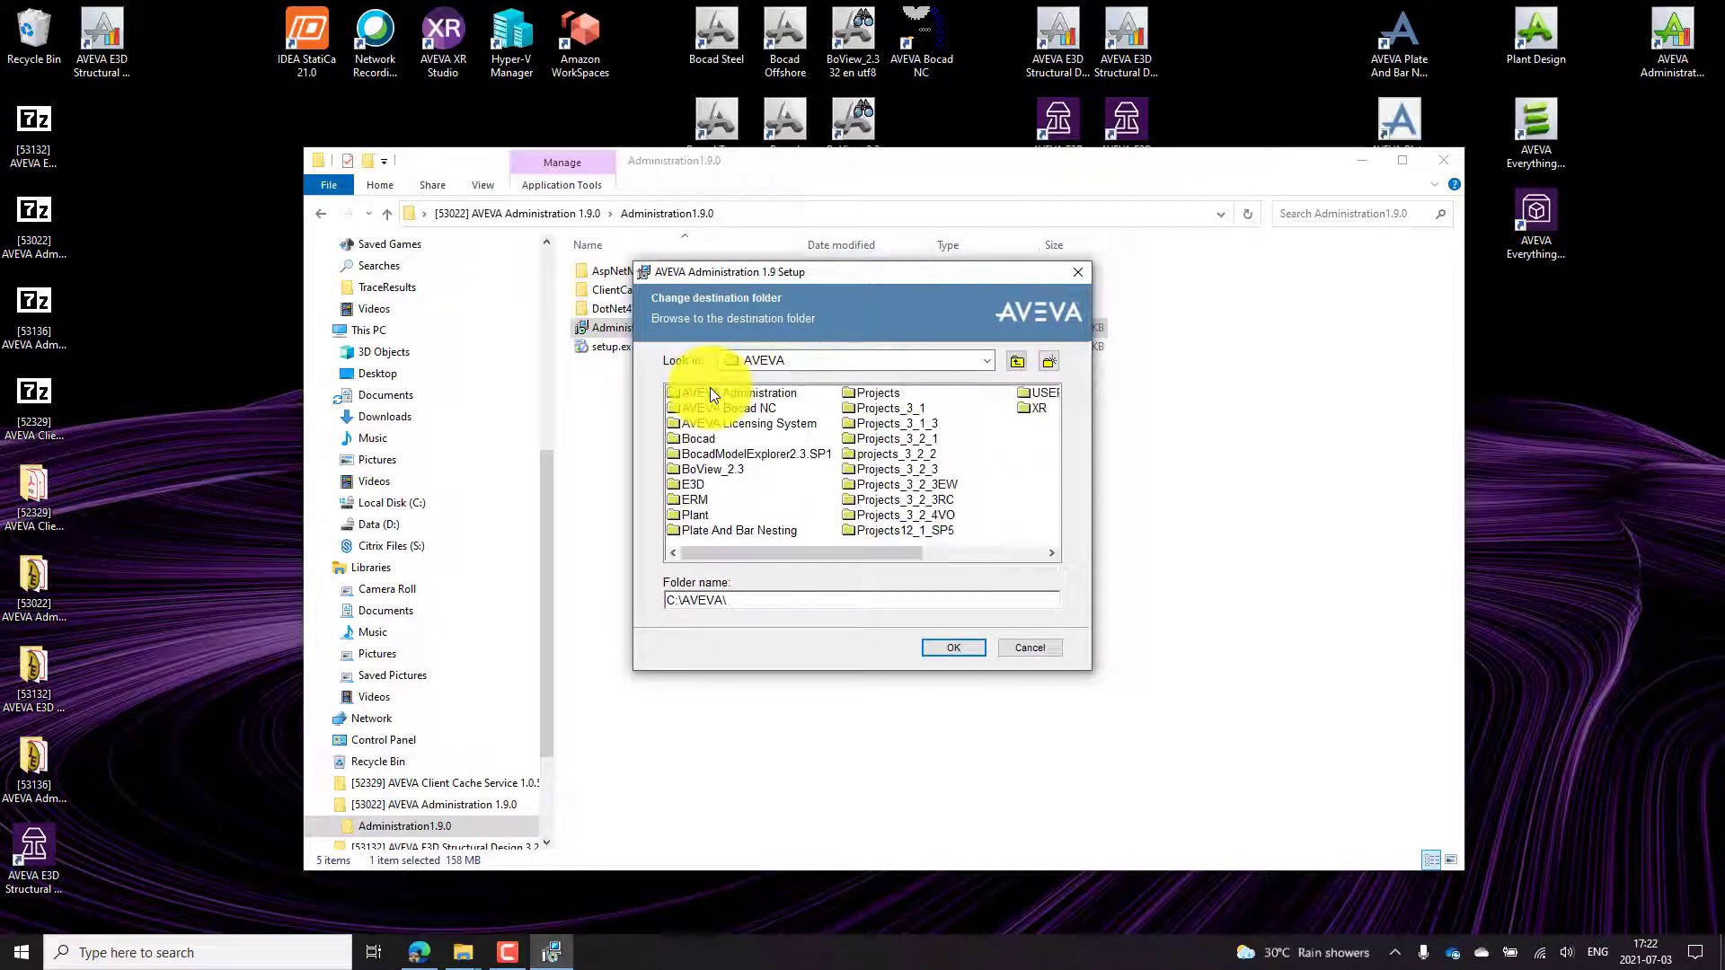
double_click(909, 466)
click(940, 645)
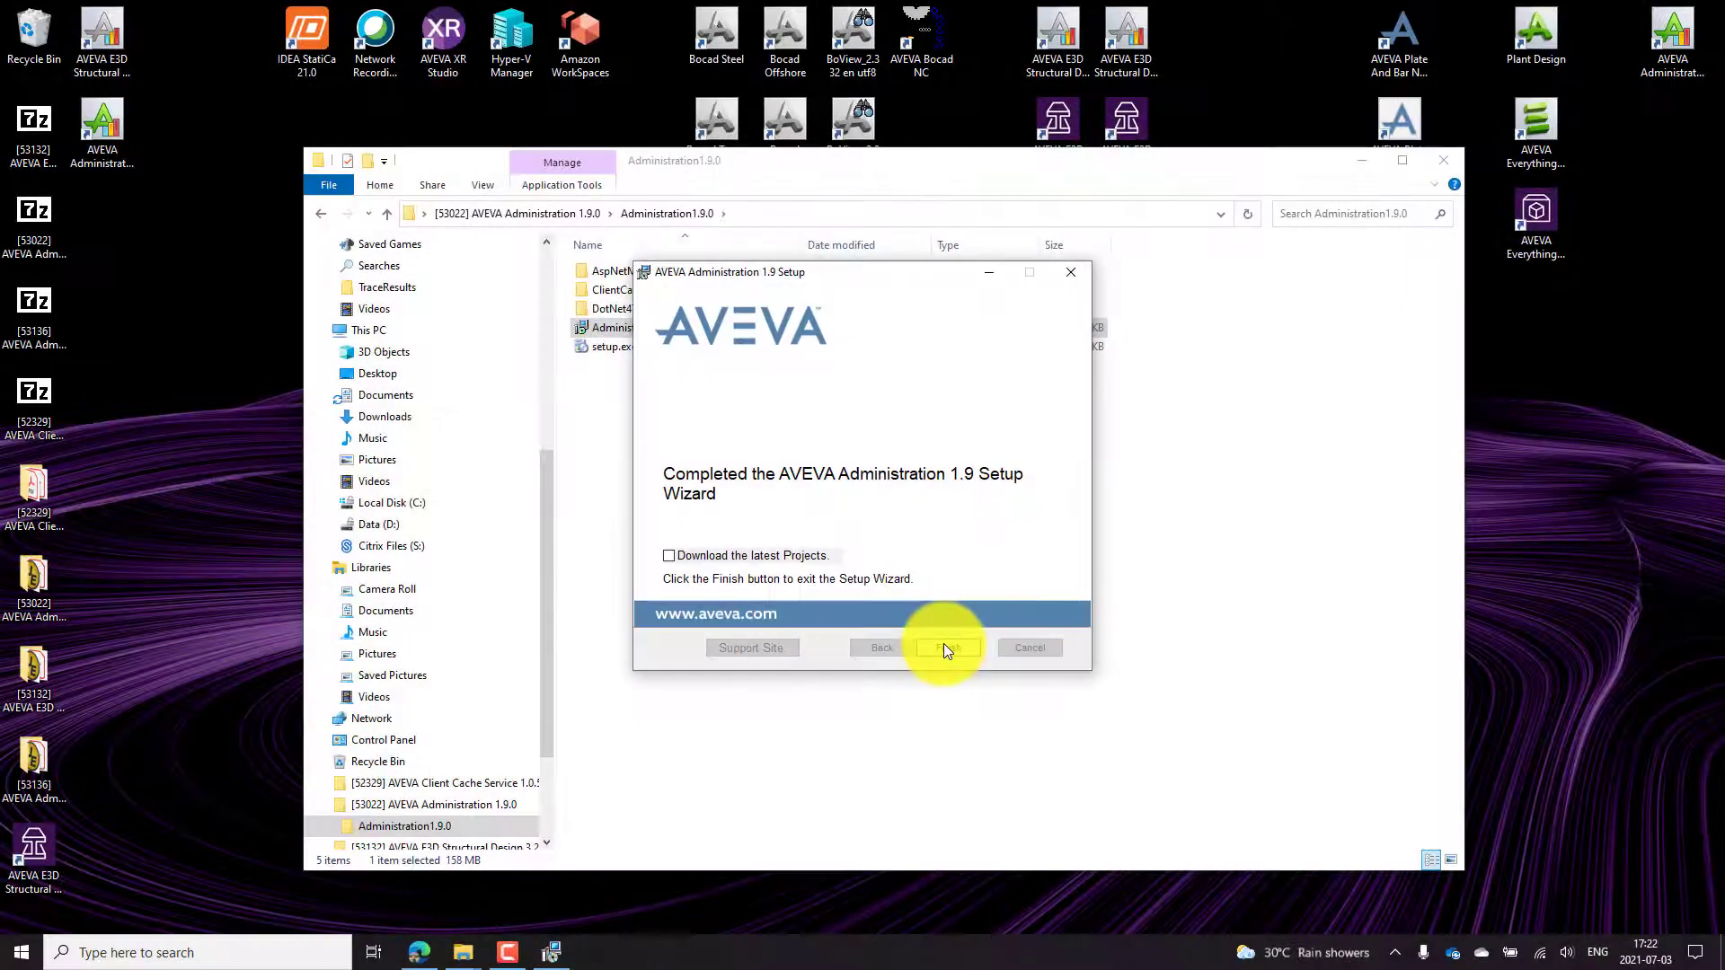
Finish the 1.9 setup and launch the Administration 1.9.1 update installer.
click(943, 643)
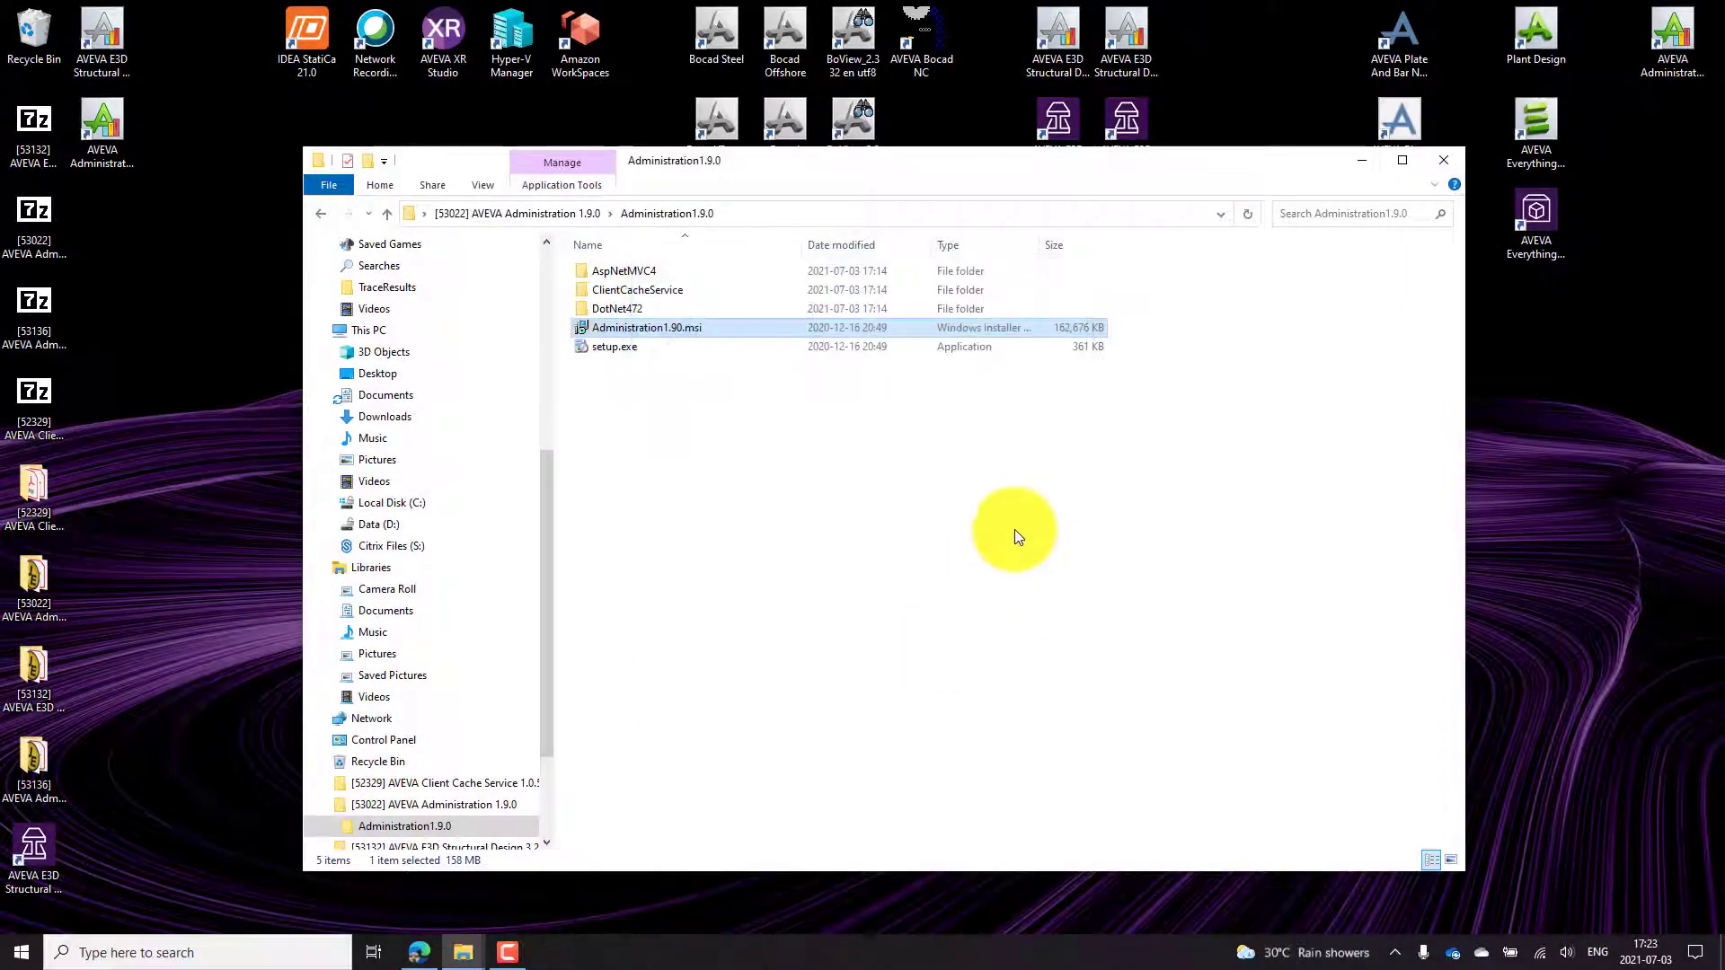
click(1439, 166)
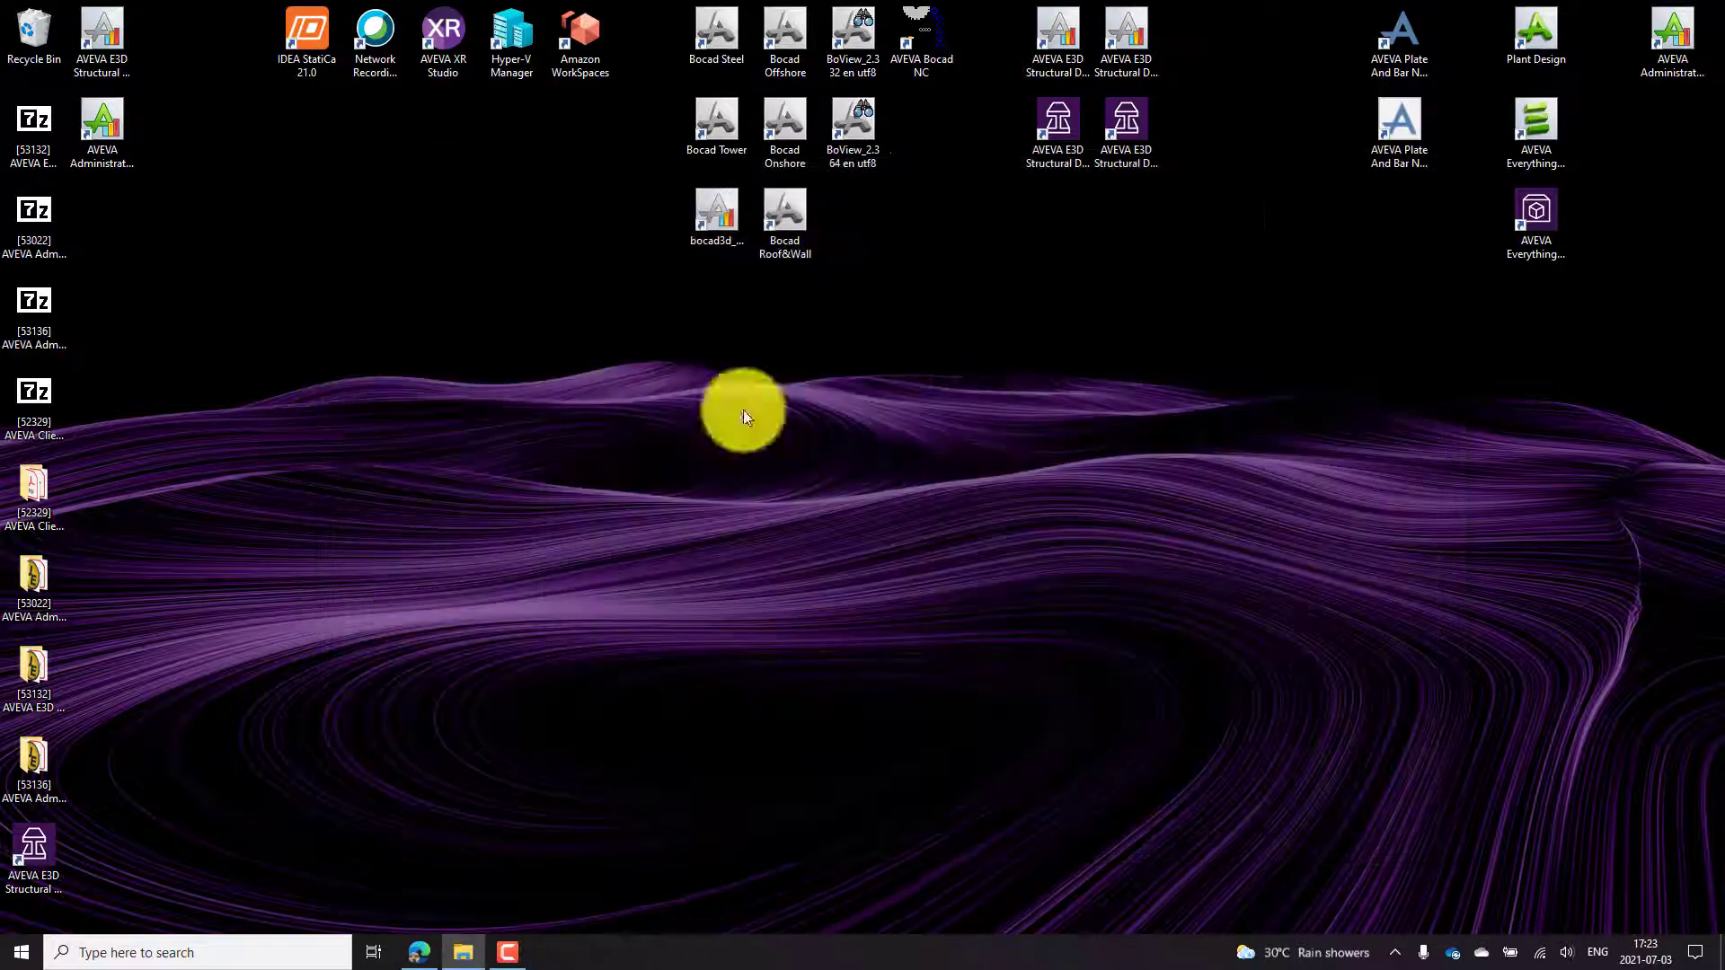
double_click(25, 763)
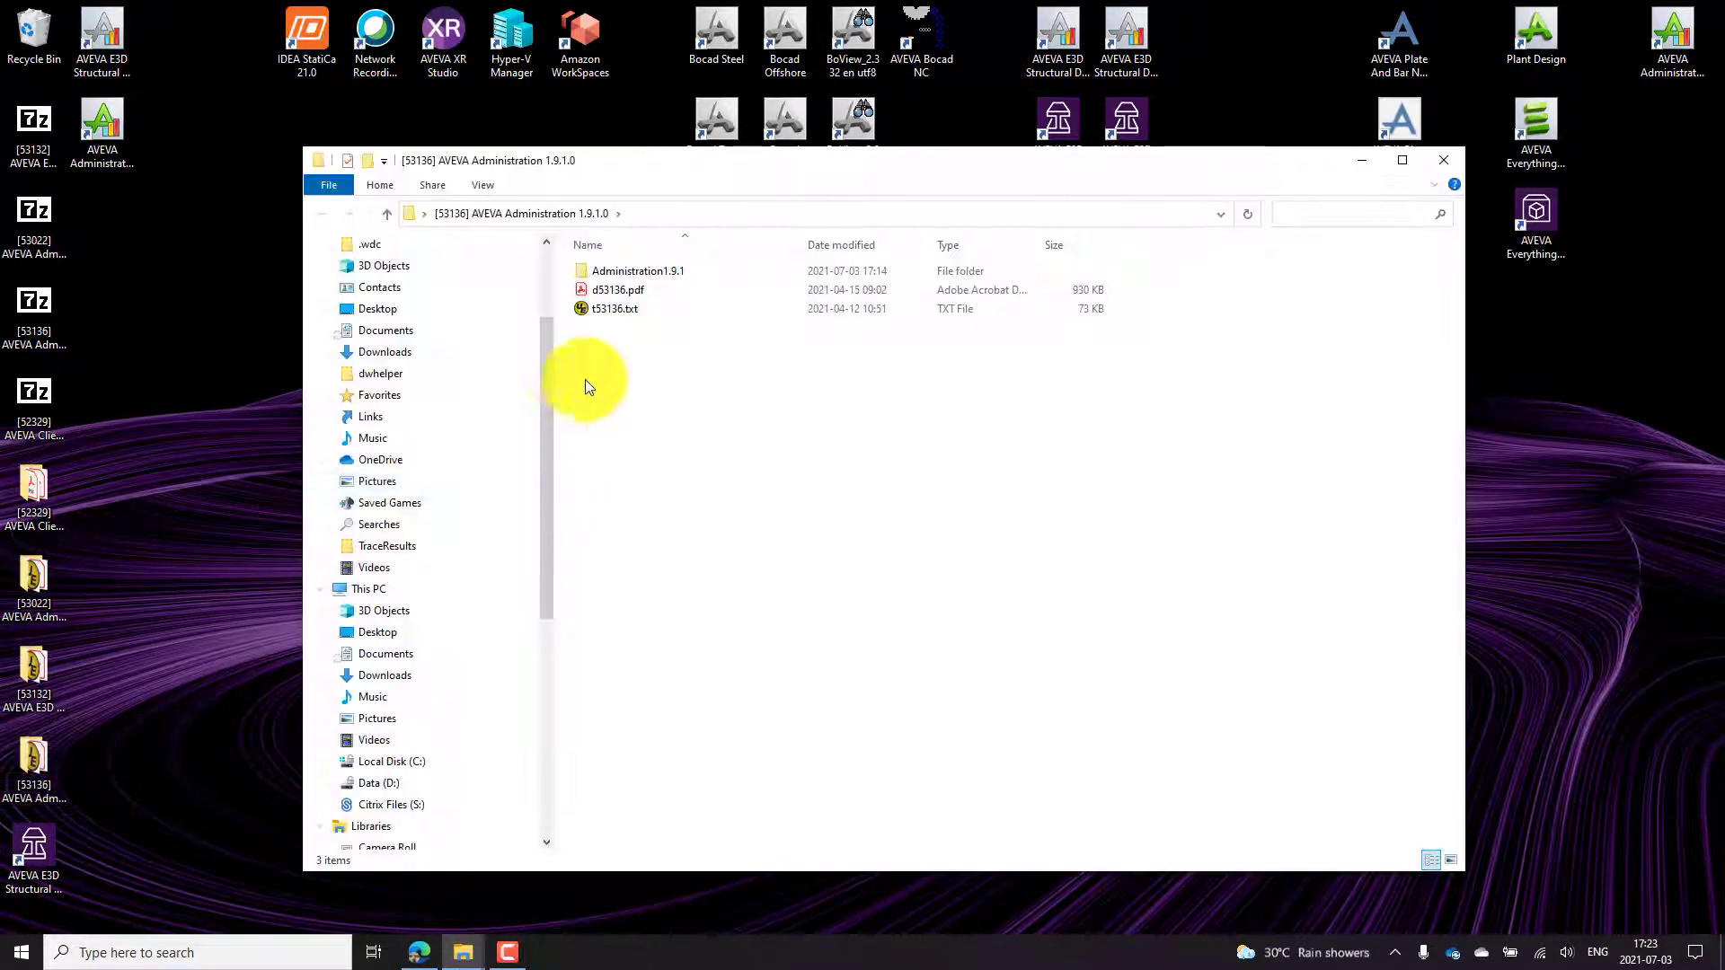
double_click(636, 277)
double_click(636, 277)
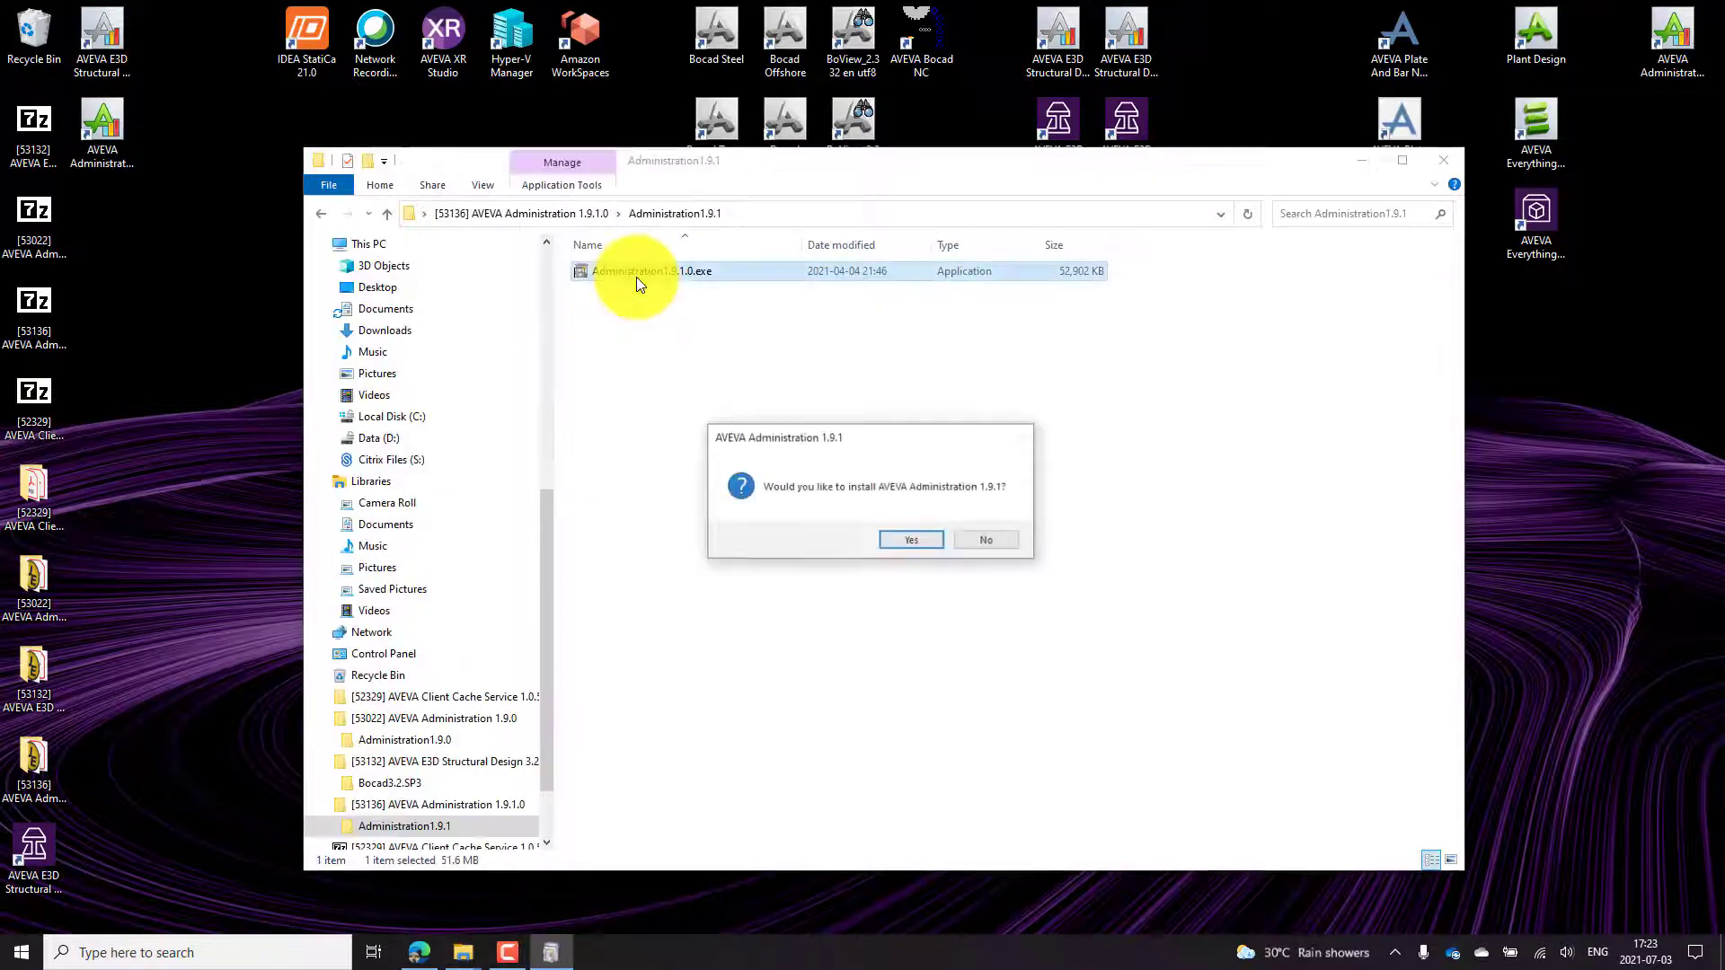
Install the 1.9.1 update, declining the restart, and close the installer folder.
click(917, 539)
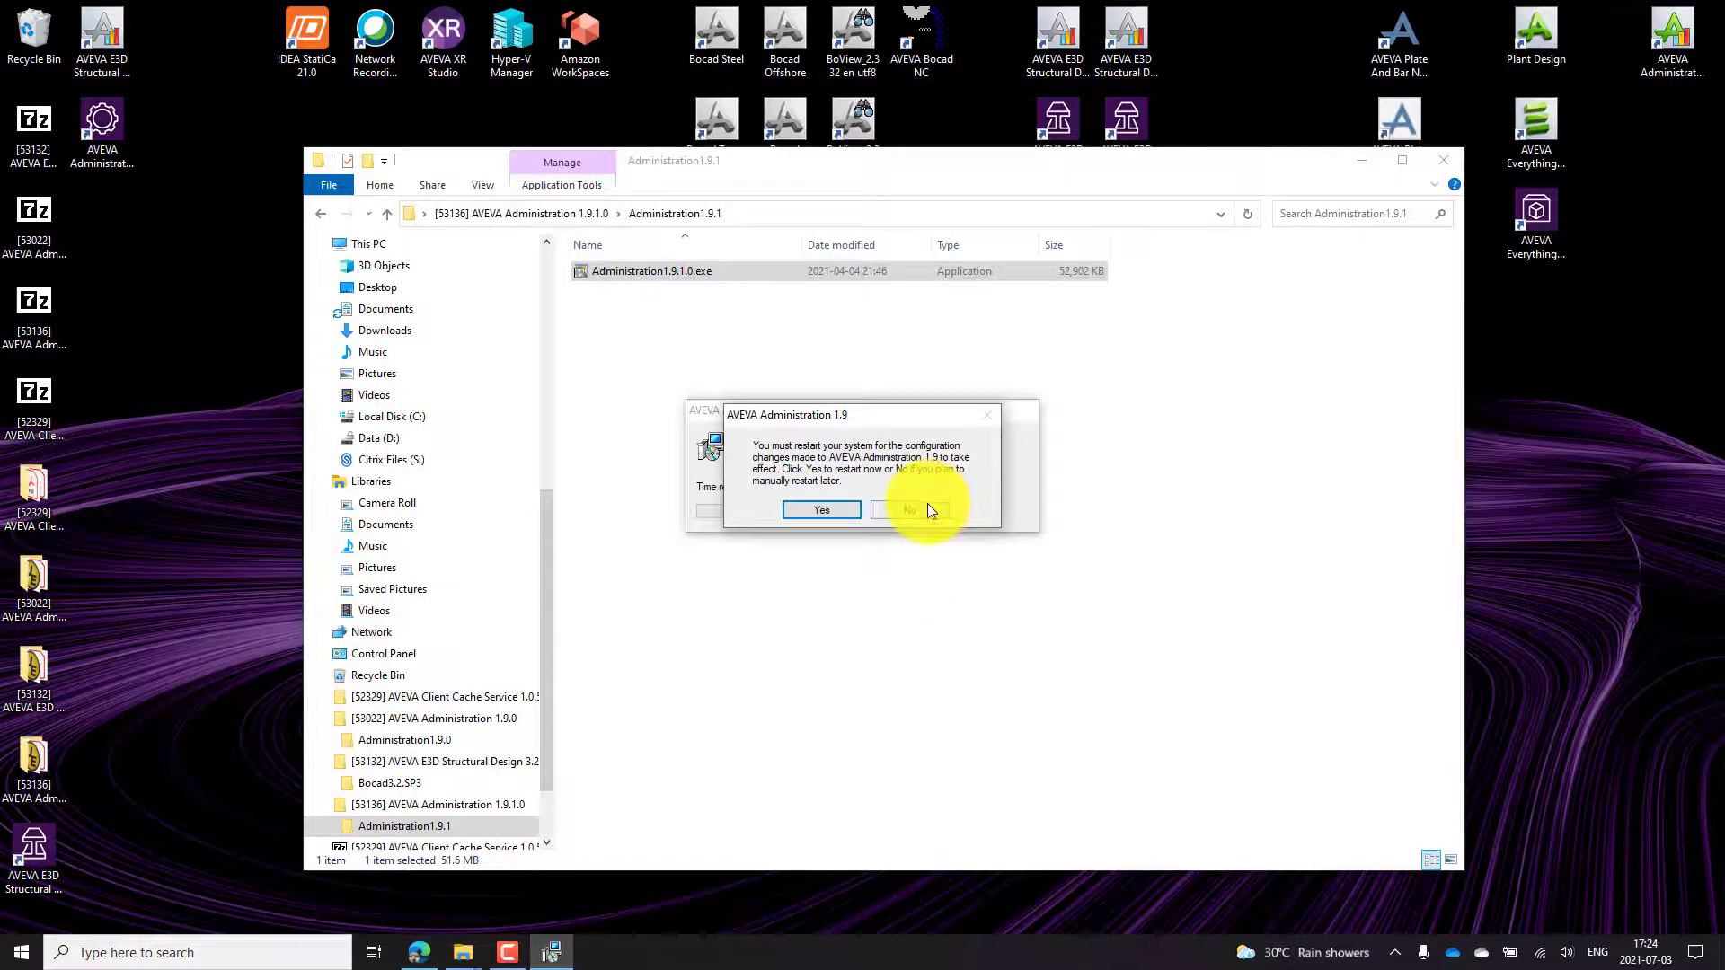
click(928, 503)
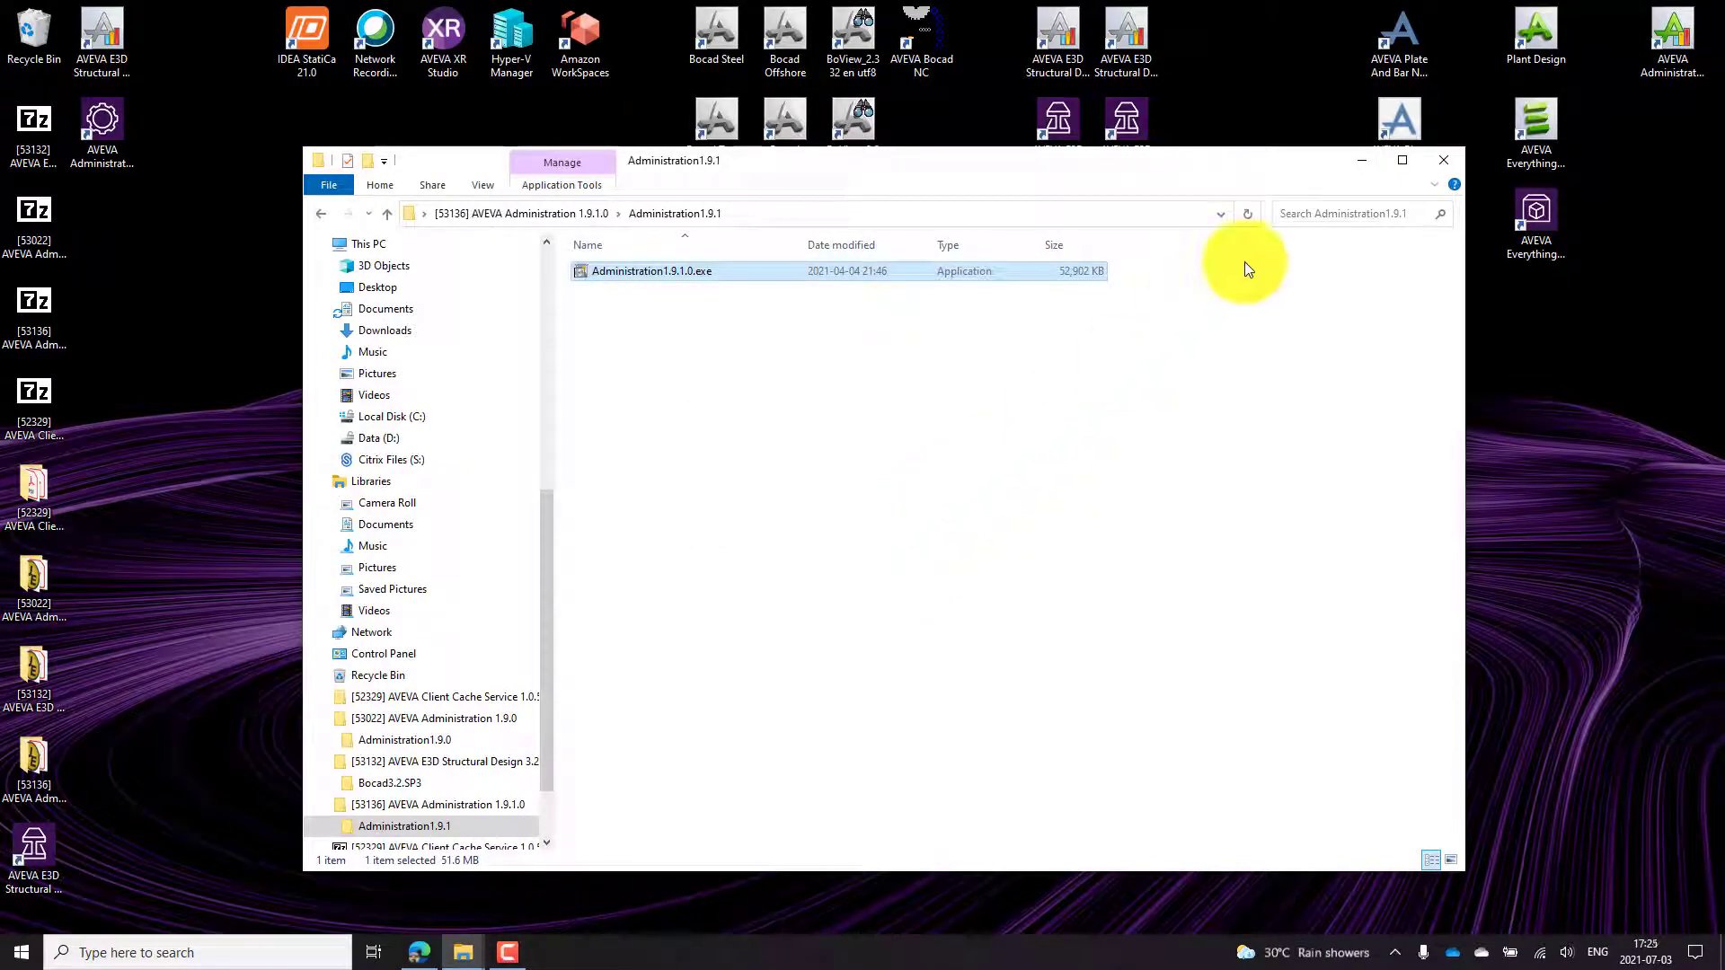
click(1442, 162)
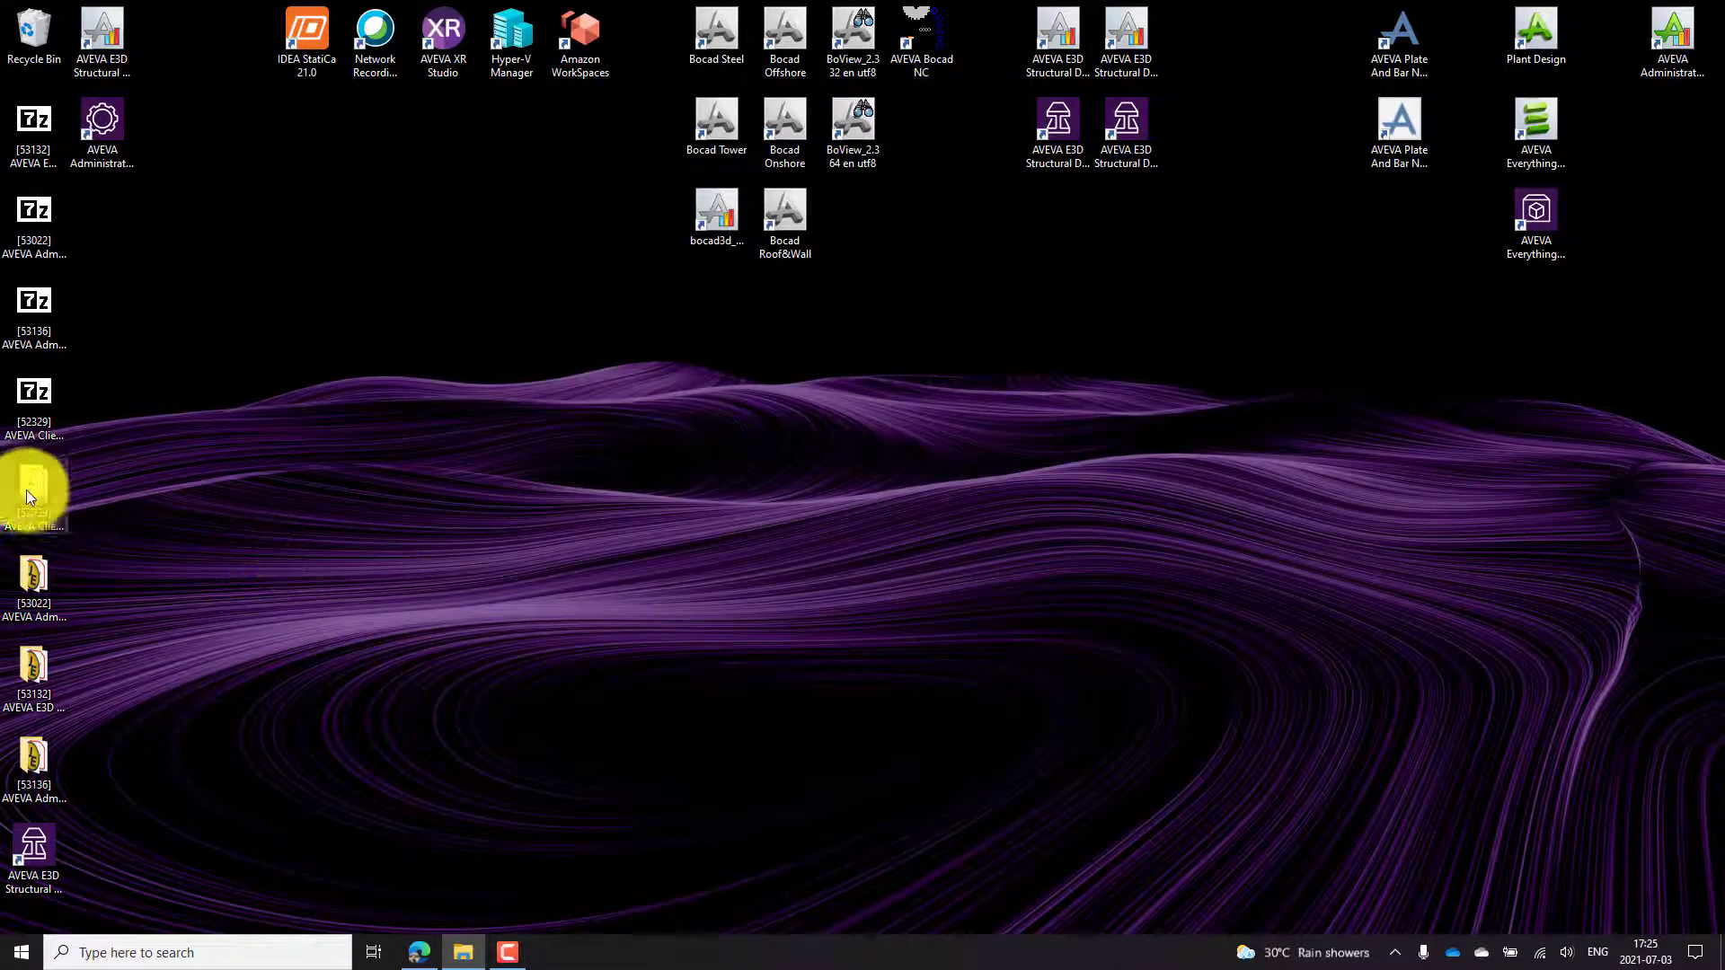
Launch ClientCacheService.msi from the CCS105 folder.
double_click(26, 489)
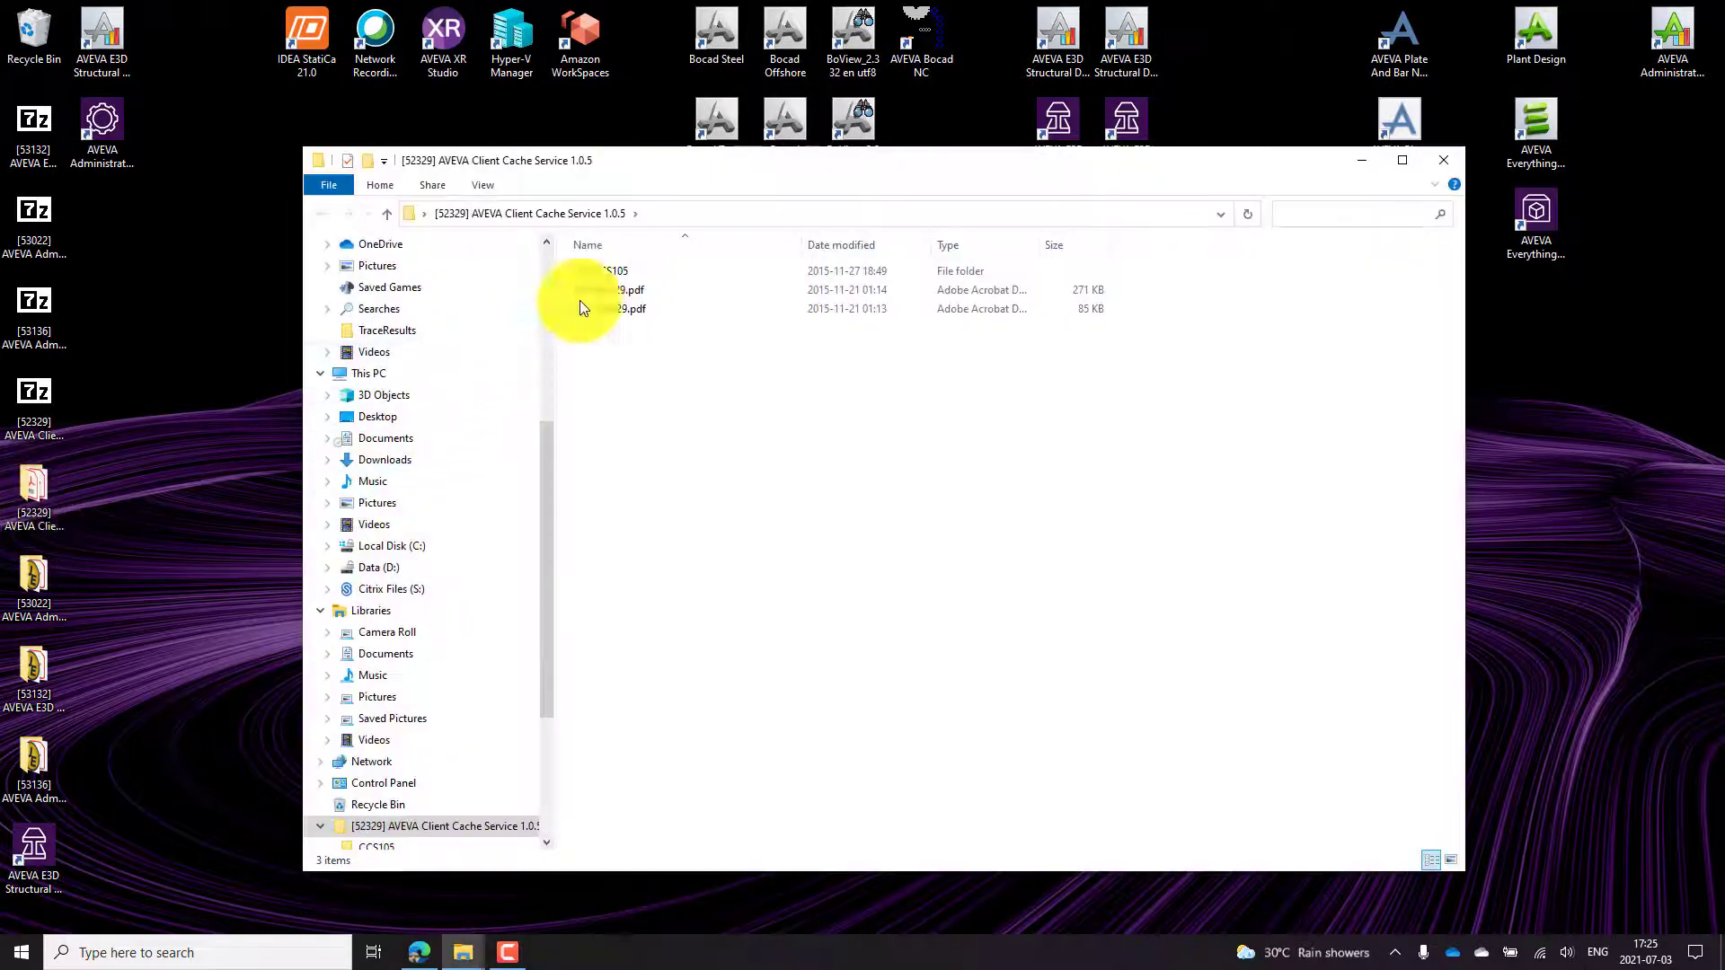
click(604, 273)
double_click(604, 273)
click(681, 273)
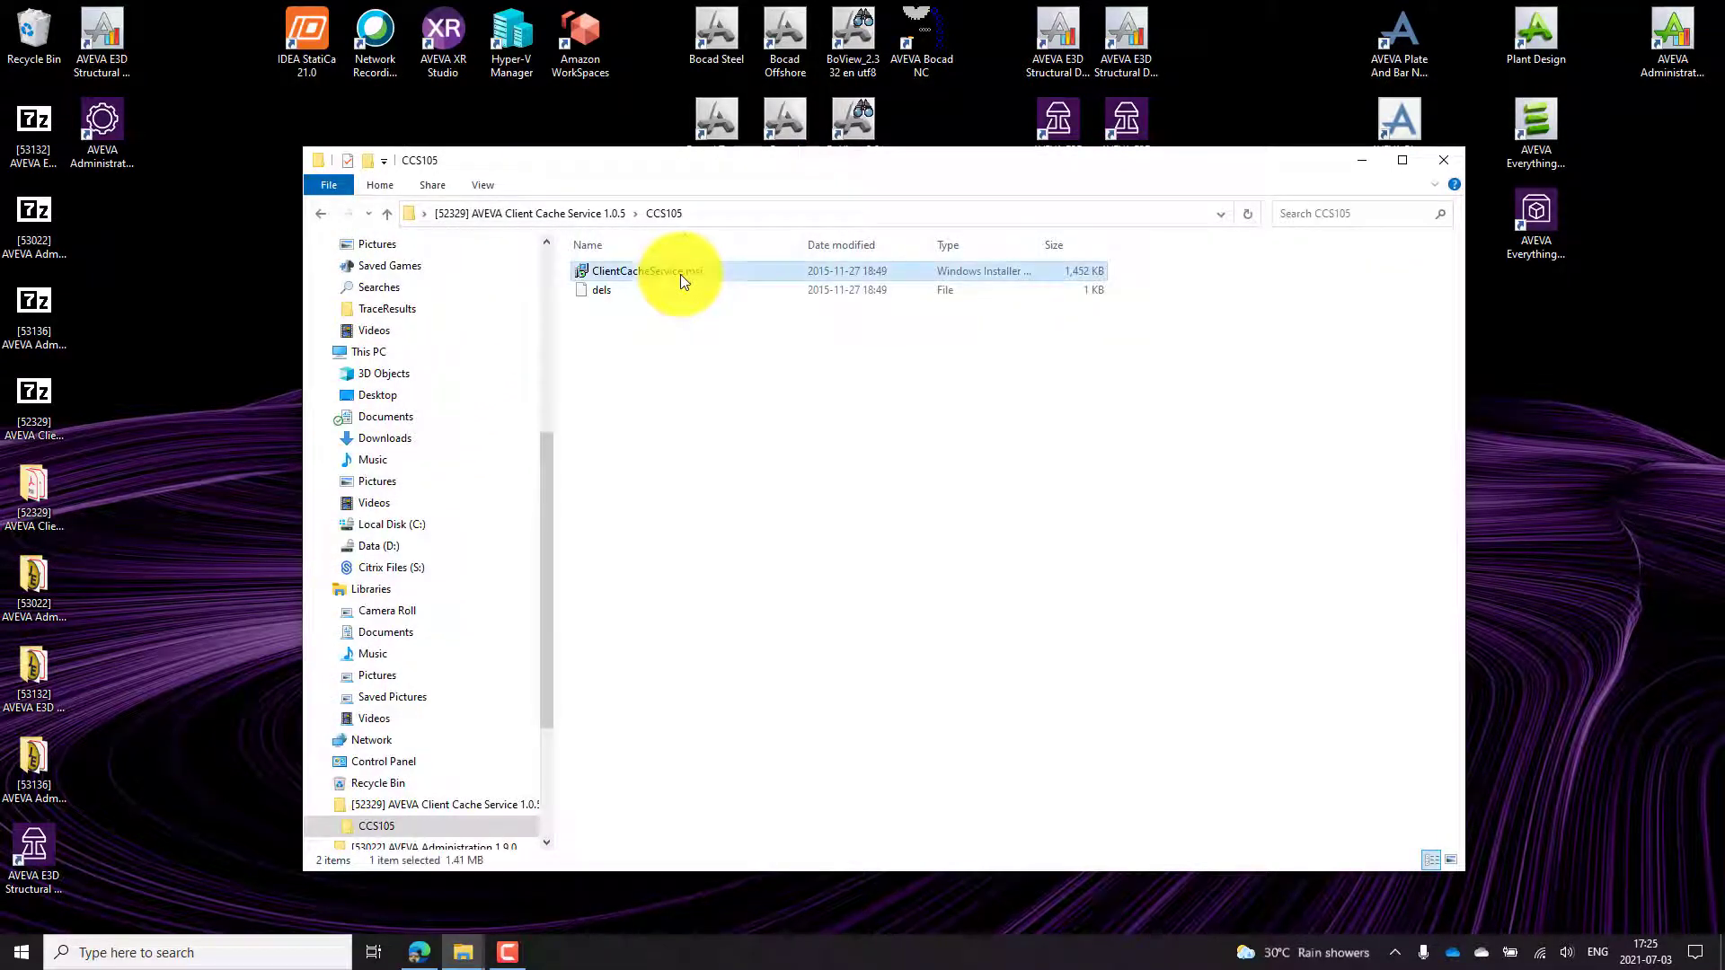
double_click(681, 273)
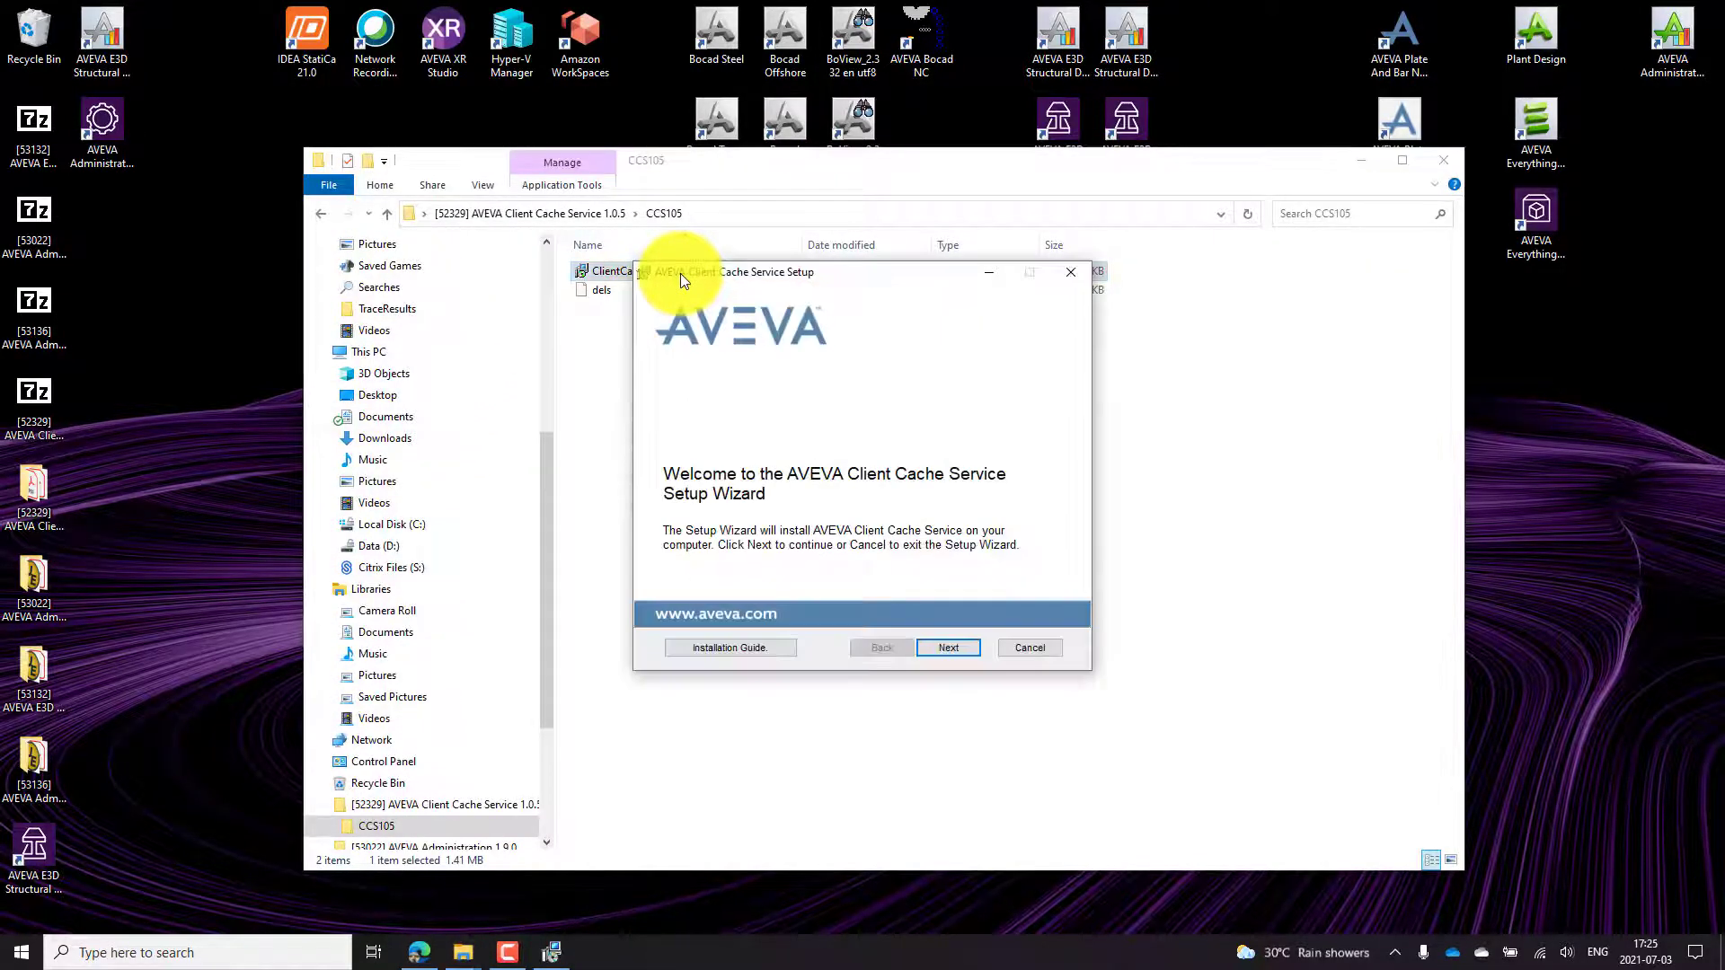
Set the Client Cache Service install folder to C:\AVEVA\Aveva Shared\CacheService\.
click(952, 645)
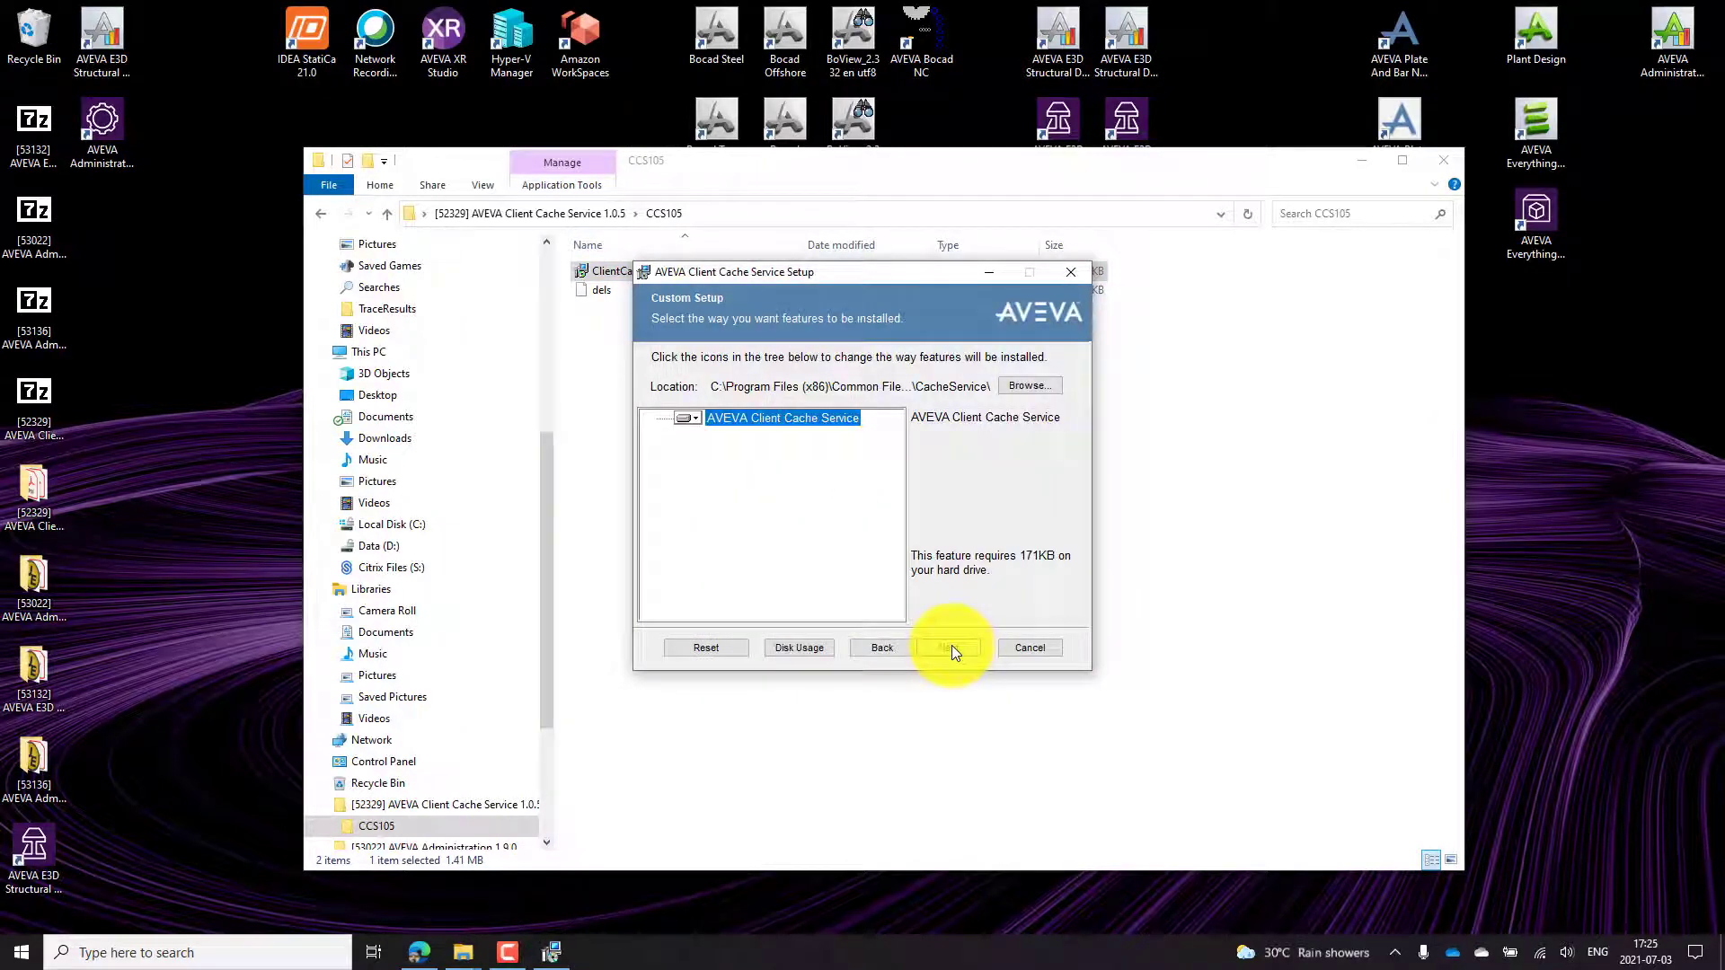
click(1041, 386)
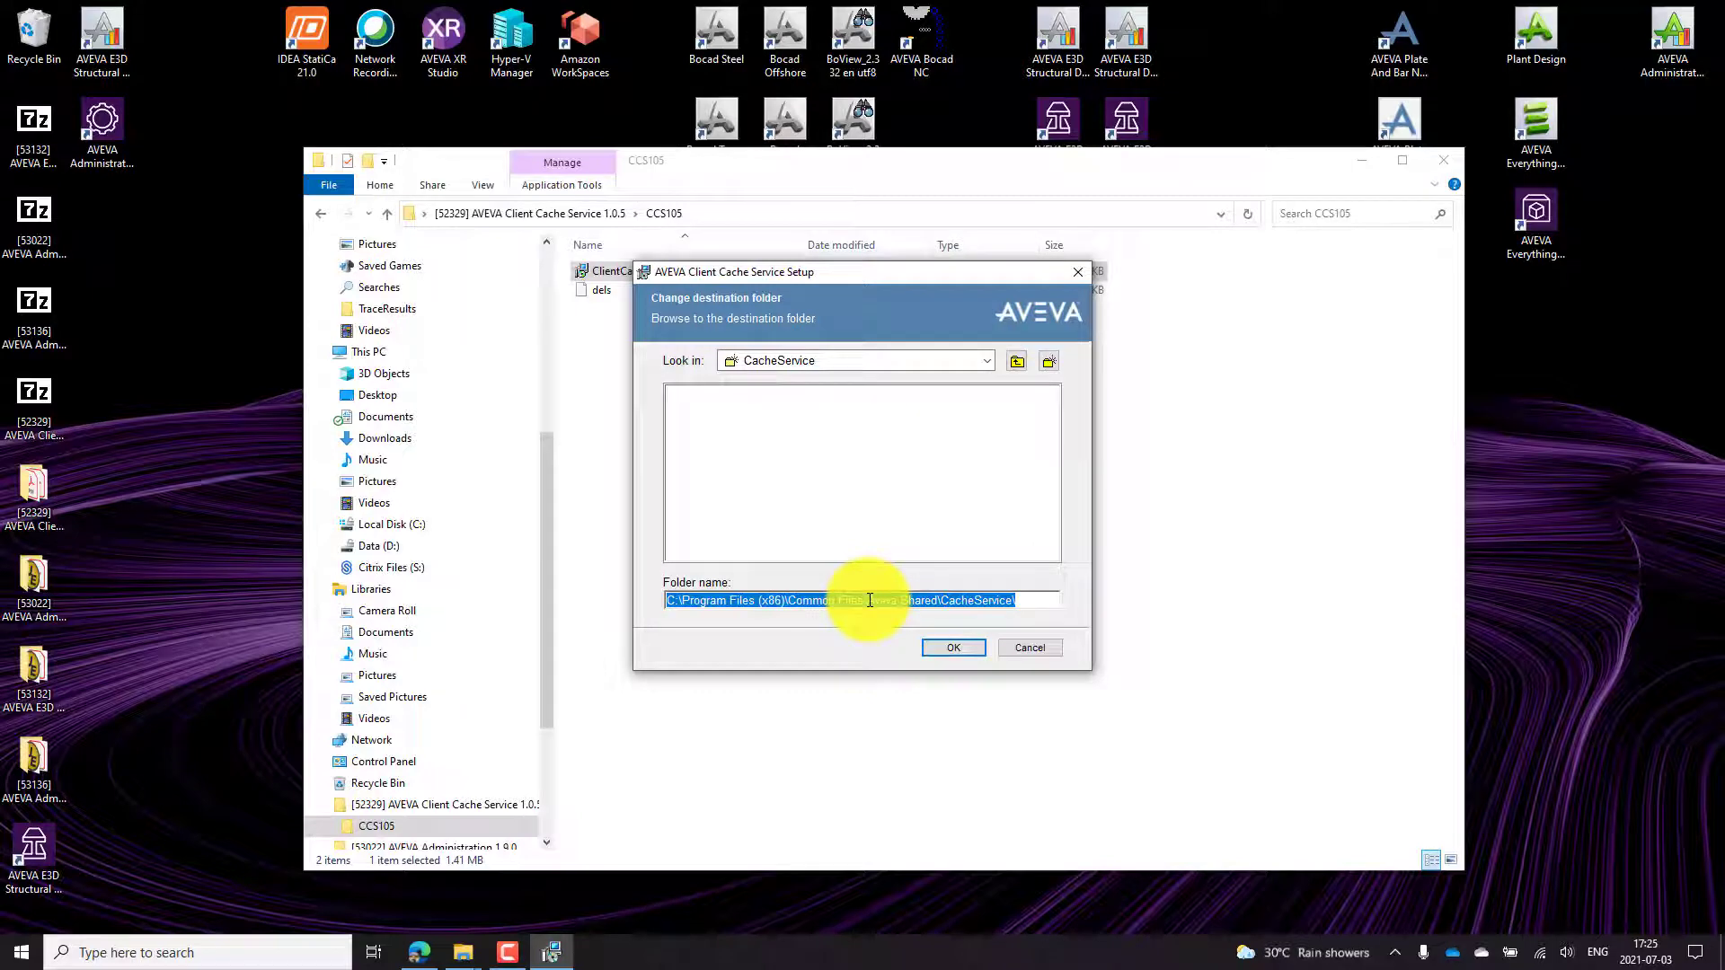
drag(858, 600, 686, 609)
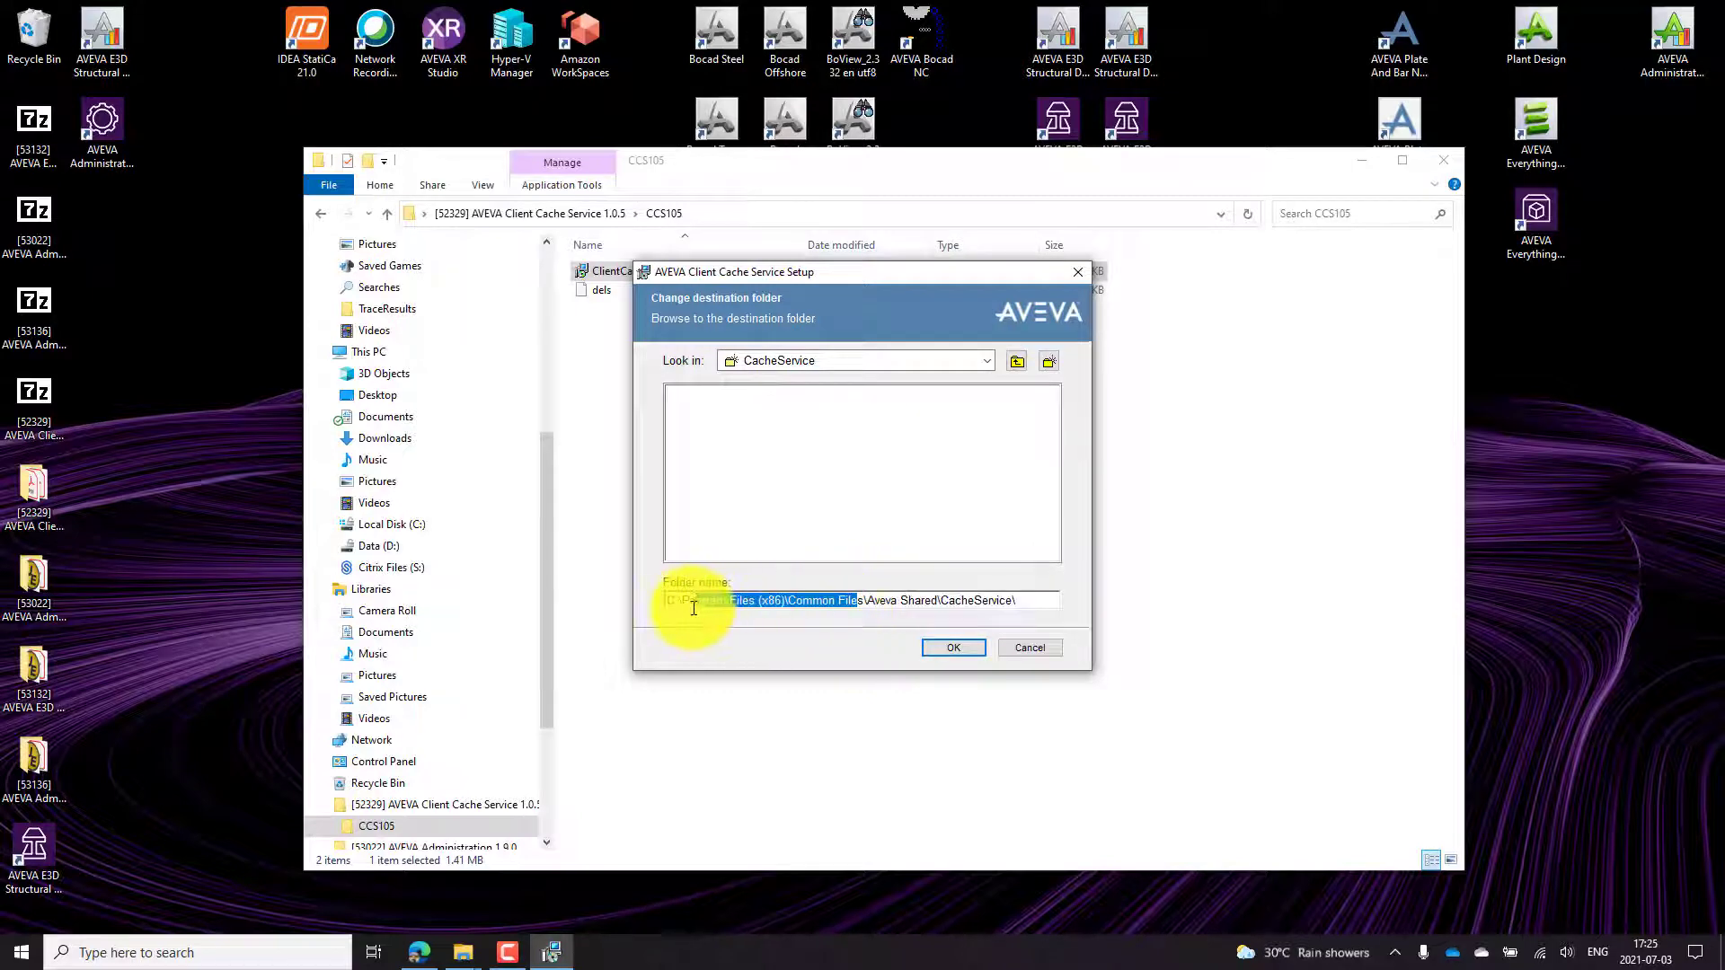
text(A)
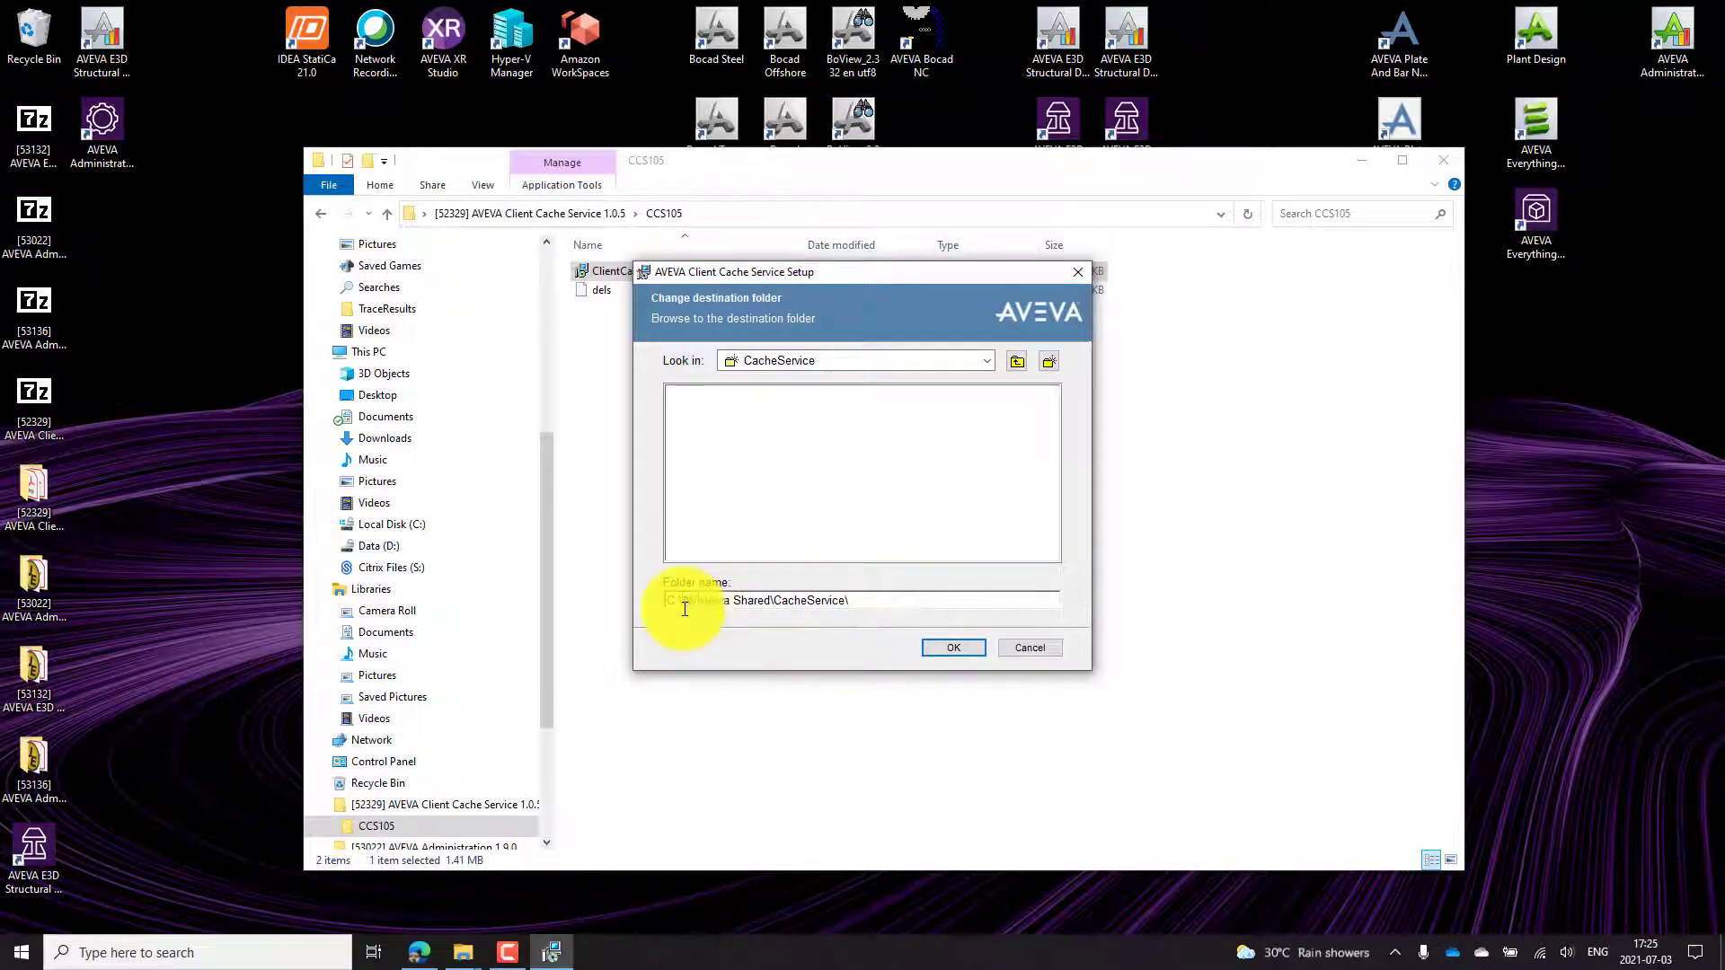
text(VEVA)
key(Delete)
click(977, 645)
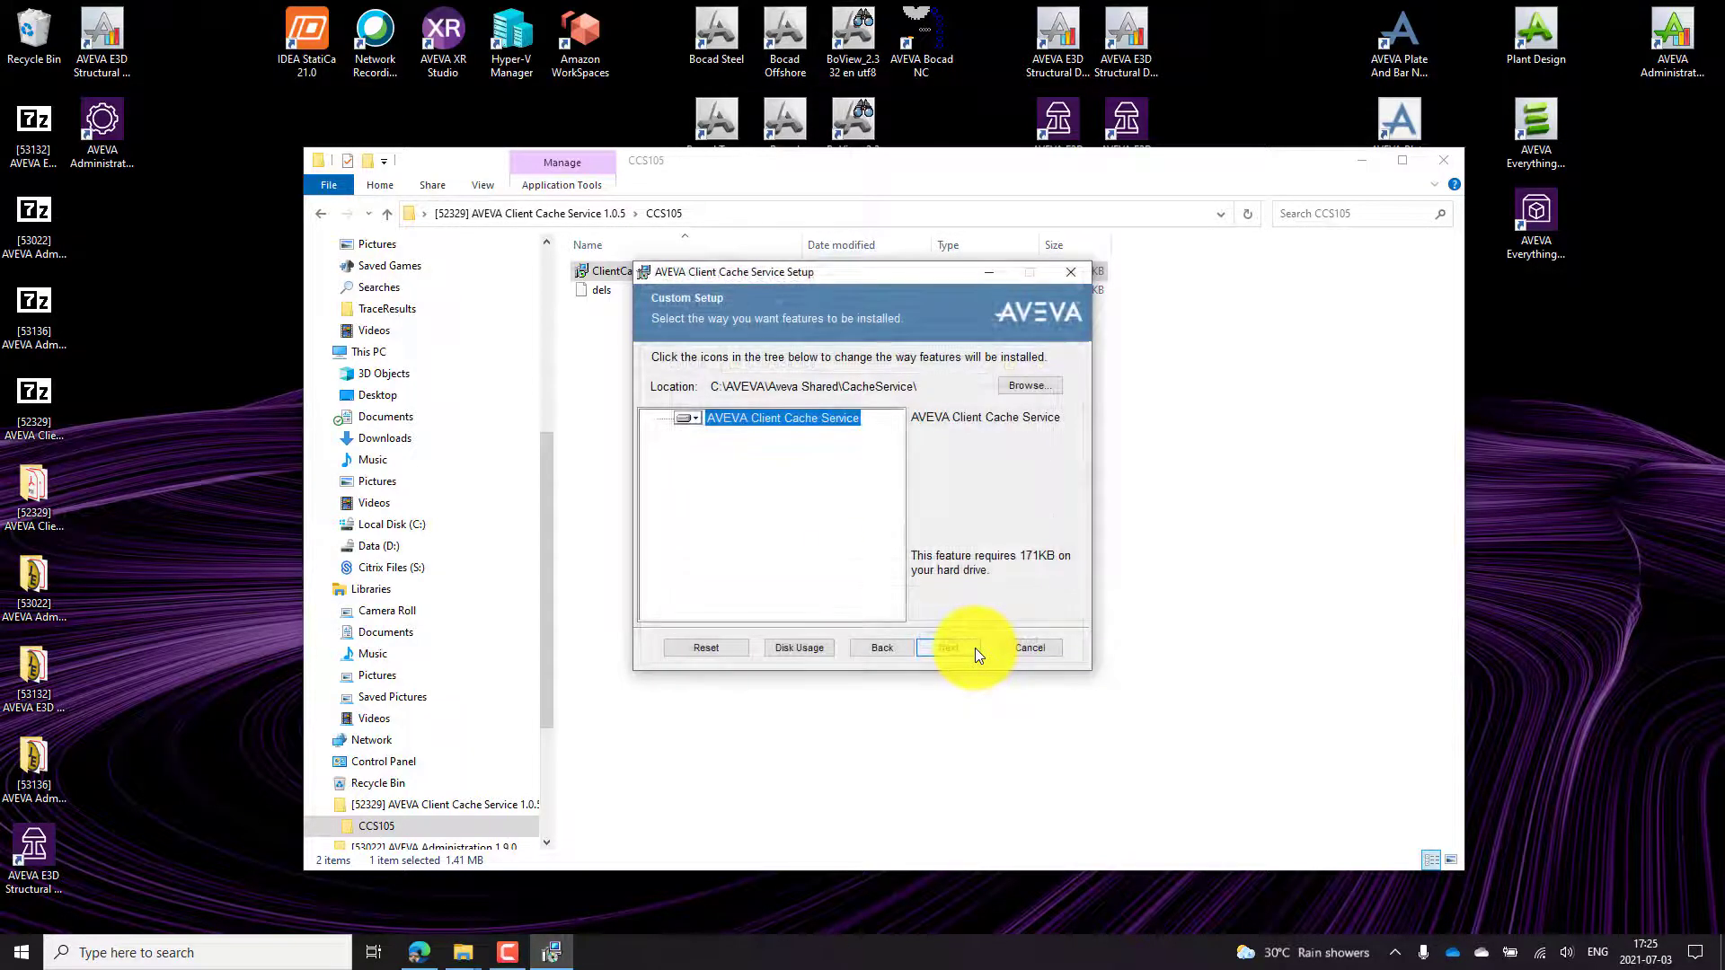
click(974, 648)
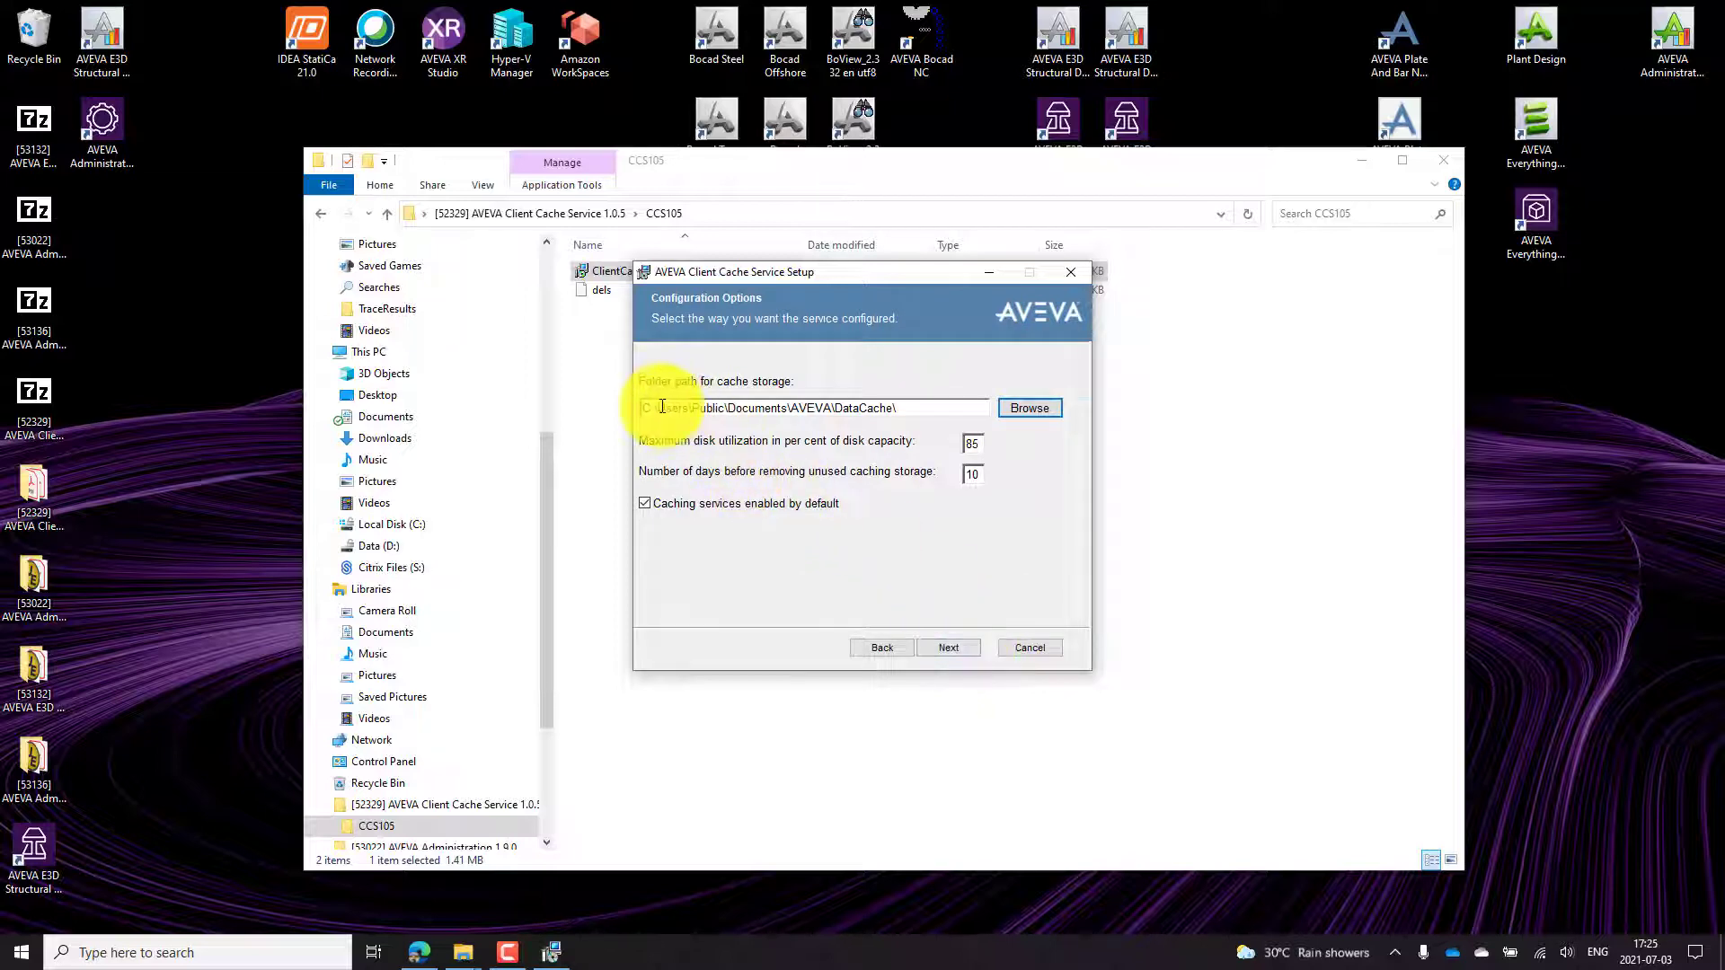
Set the cache path to C:\AVEVA\DataCache, install, and finish the wizard.
drag(662, 407, 795, 411)
key(Delete)
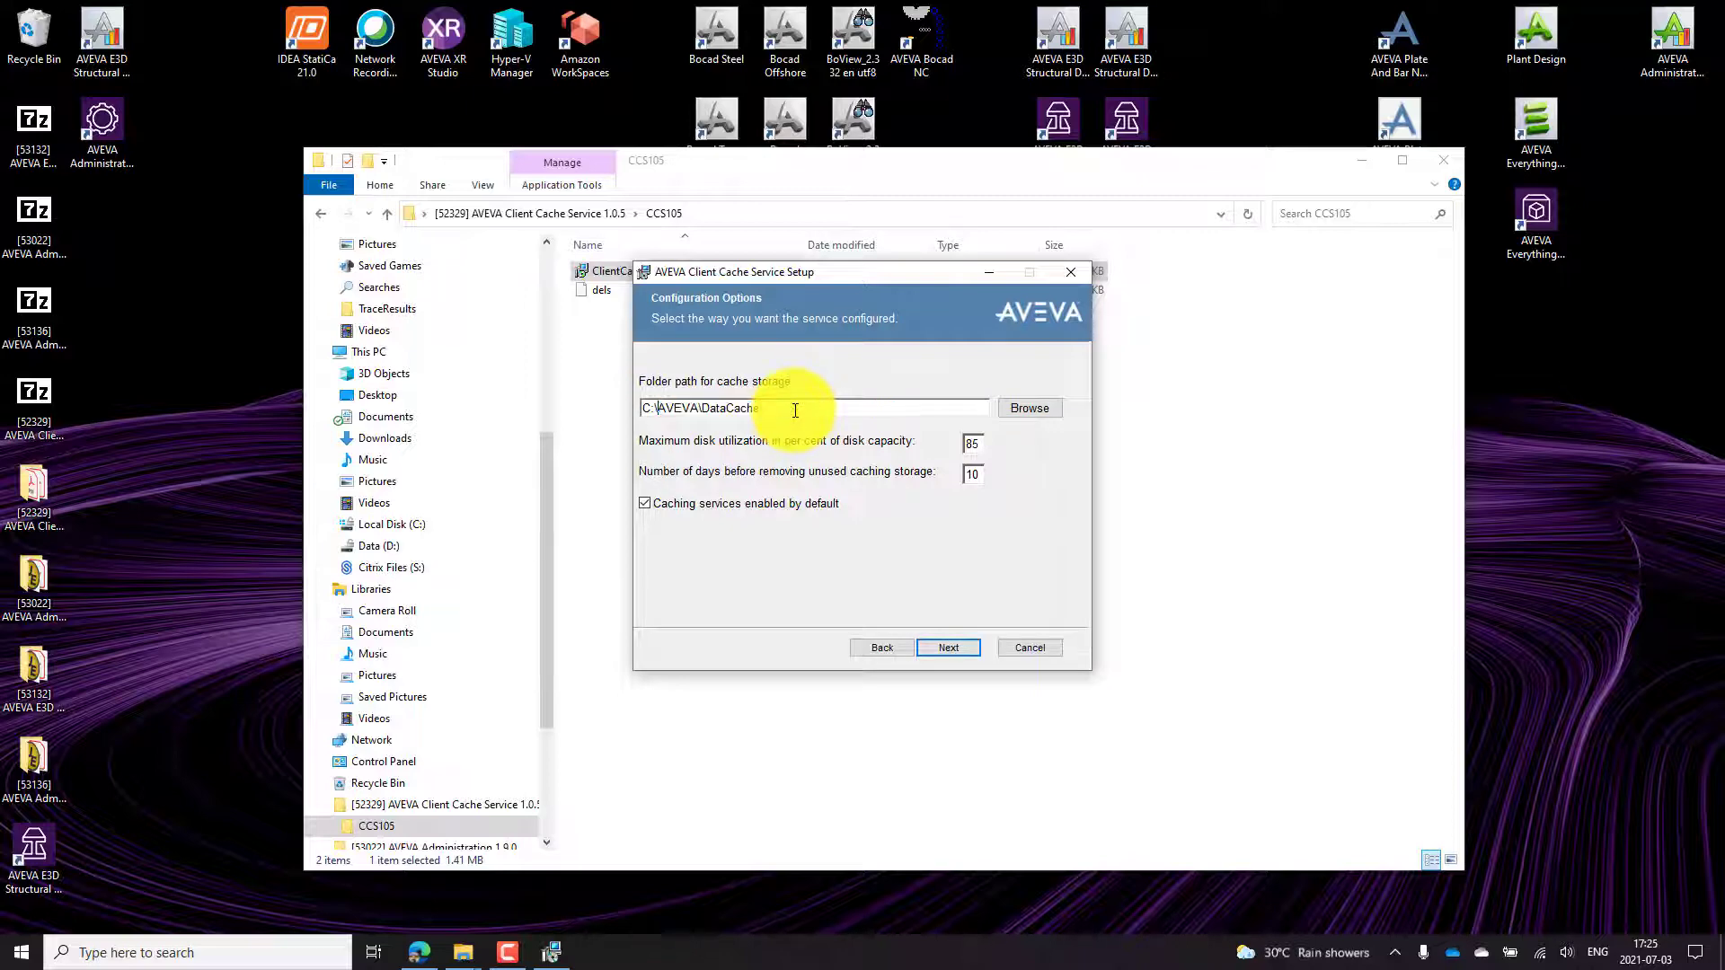
click(940, 646)
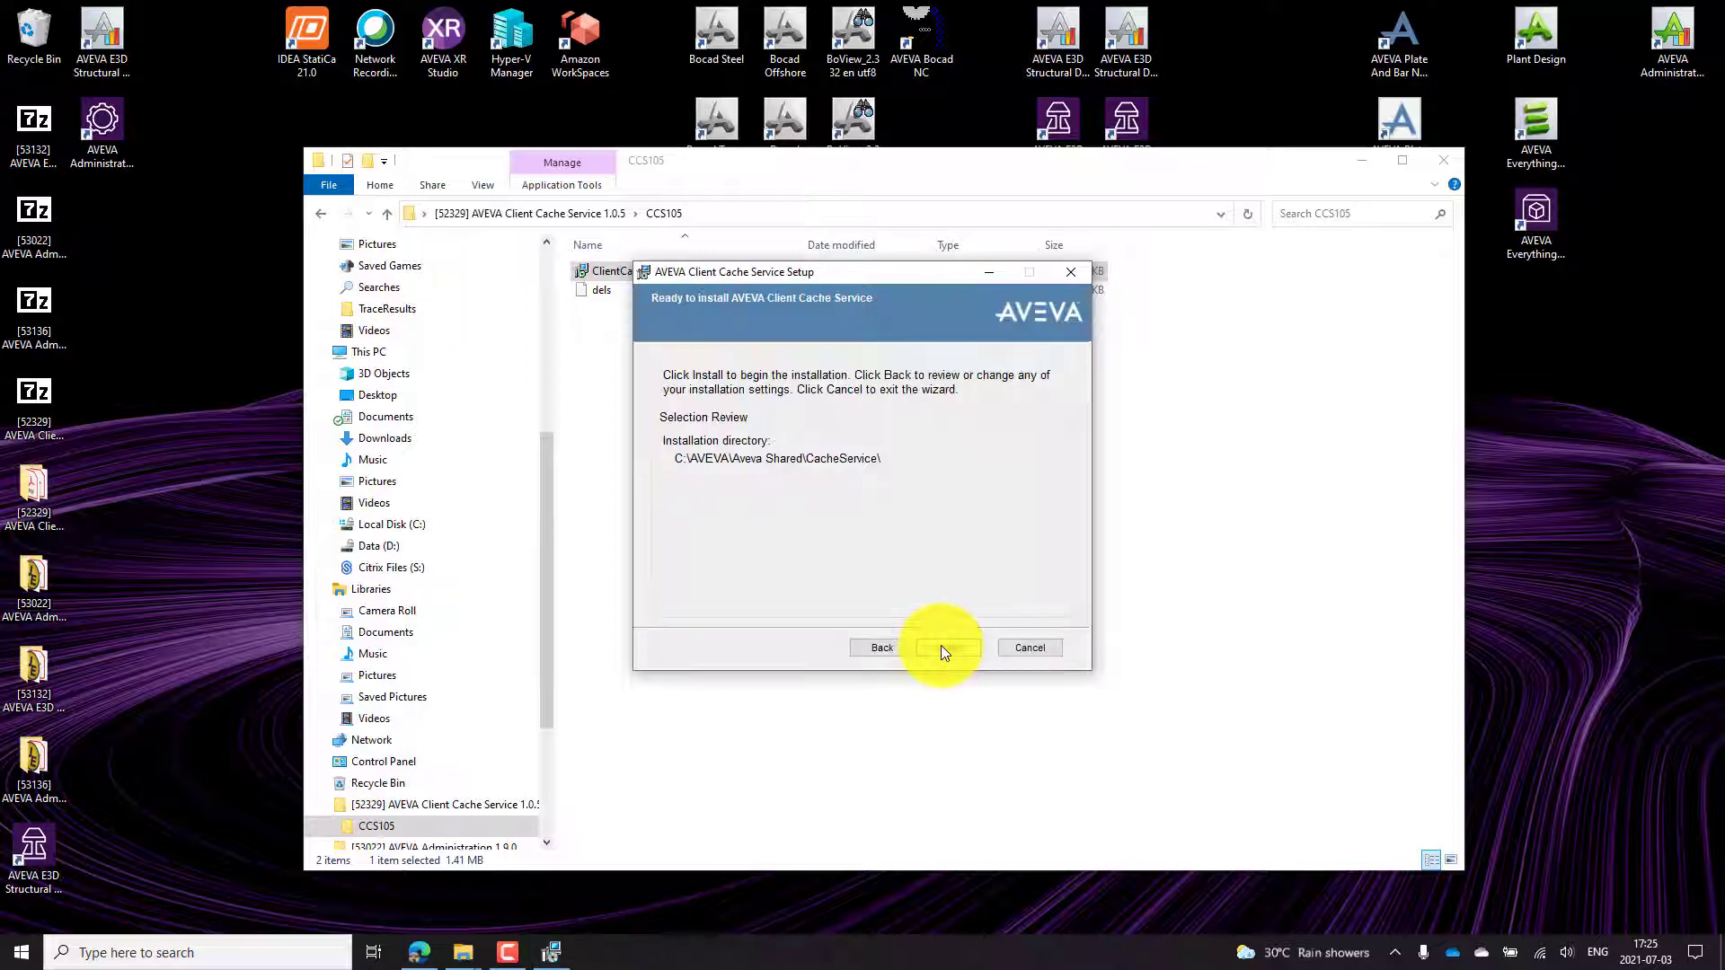
click(940, 645)
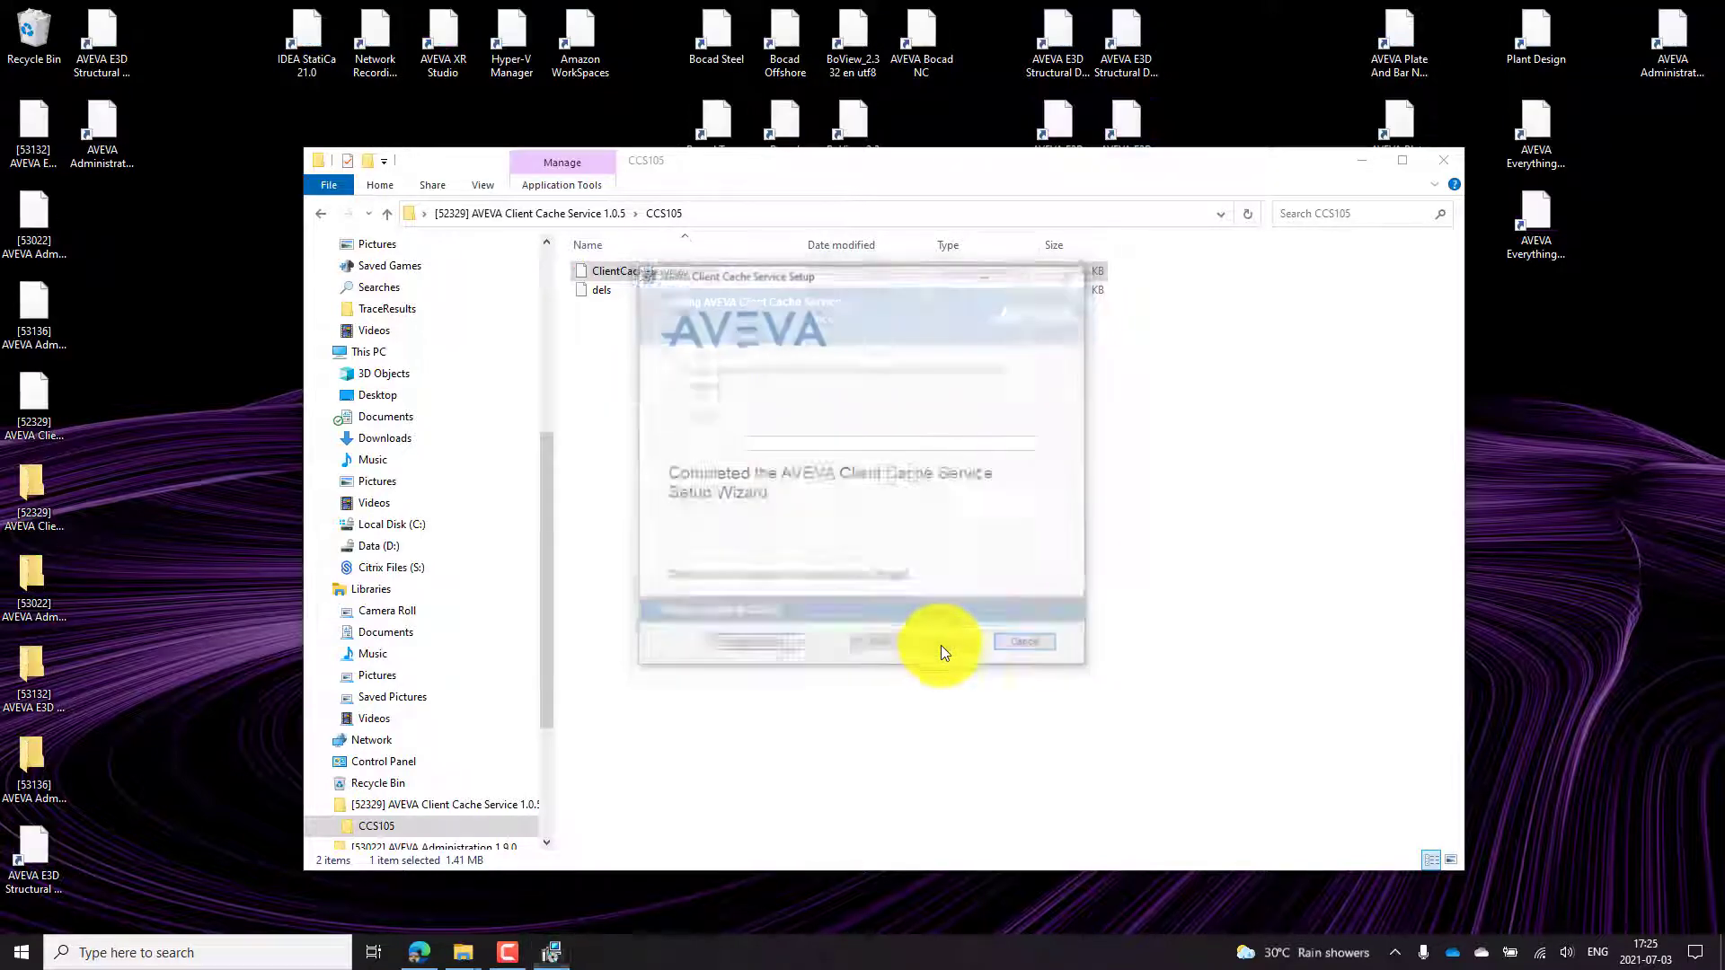
click(945, 648)
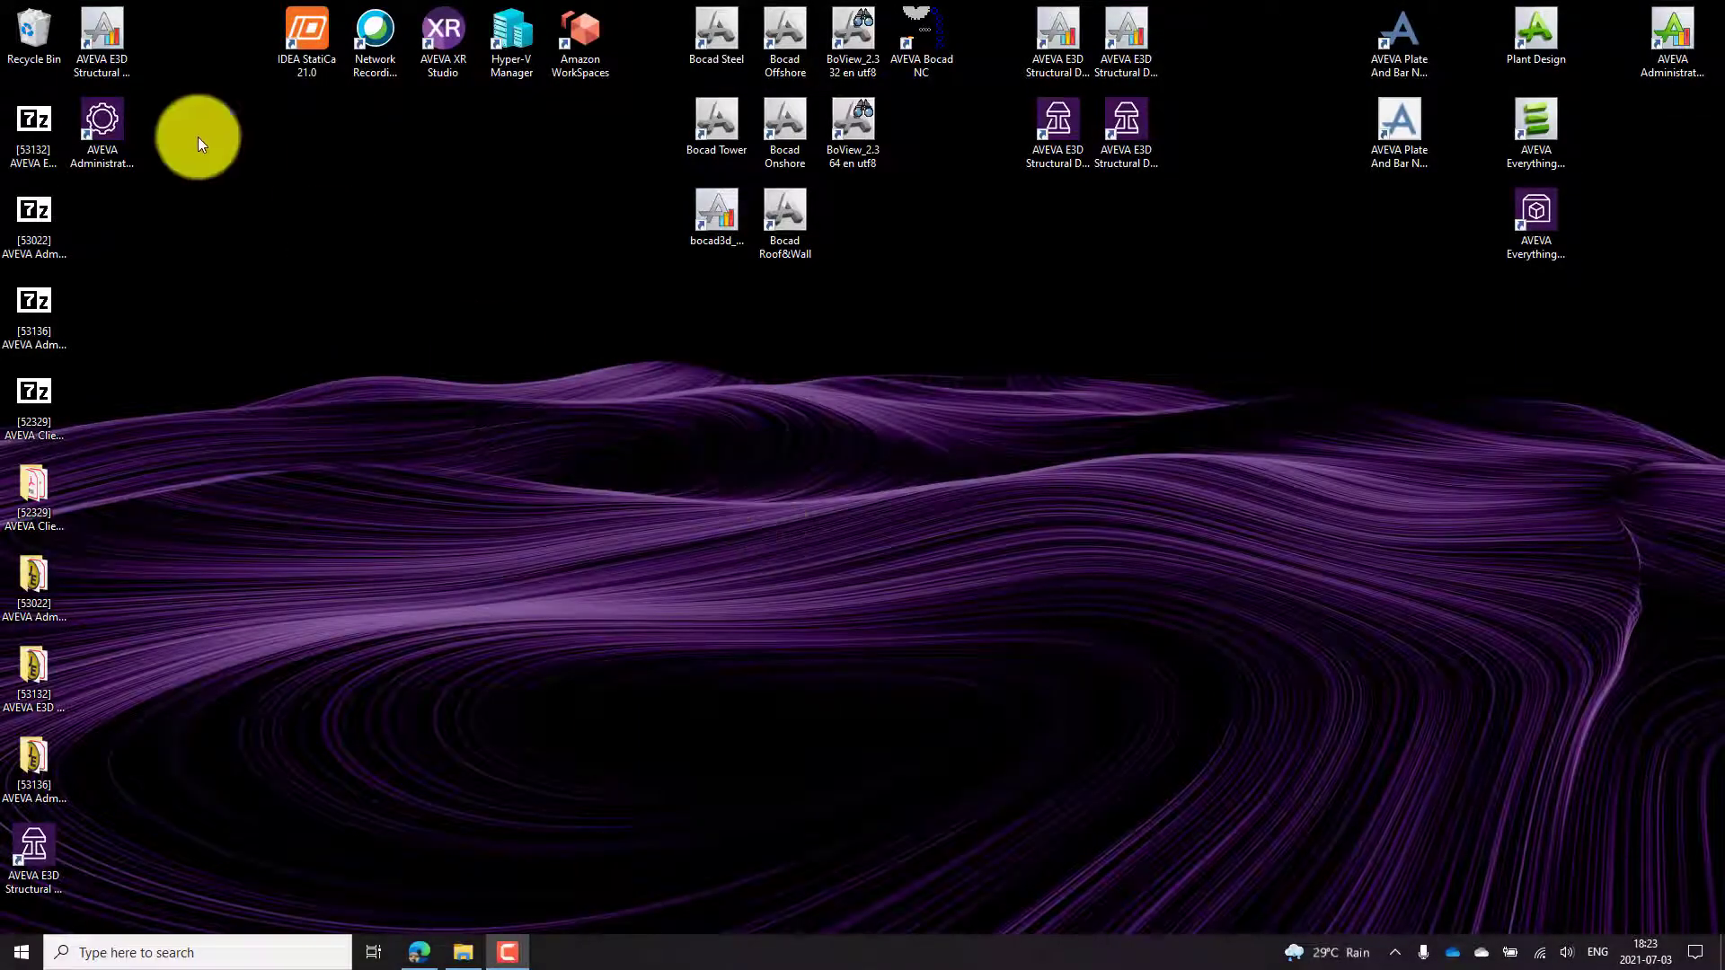
Start a new project in AVEVA Administration named TestProject and select its TSP code.
click(118, 140)
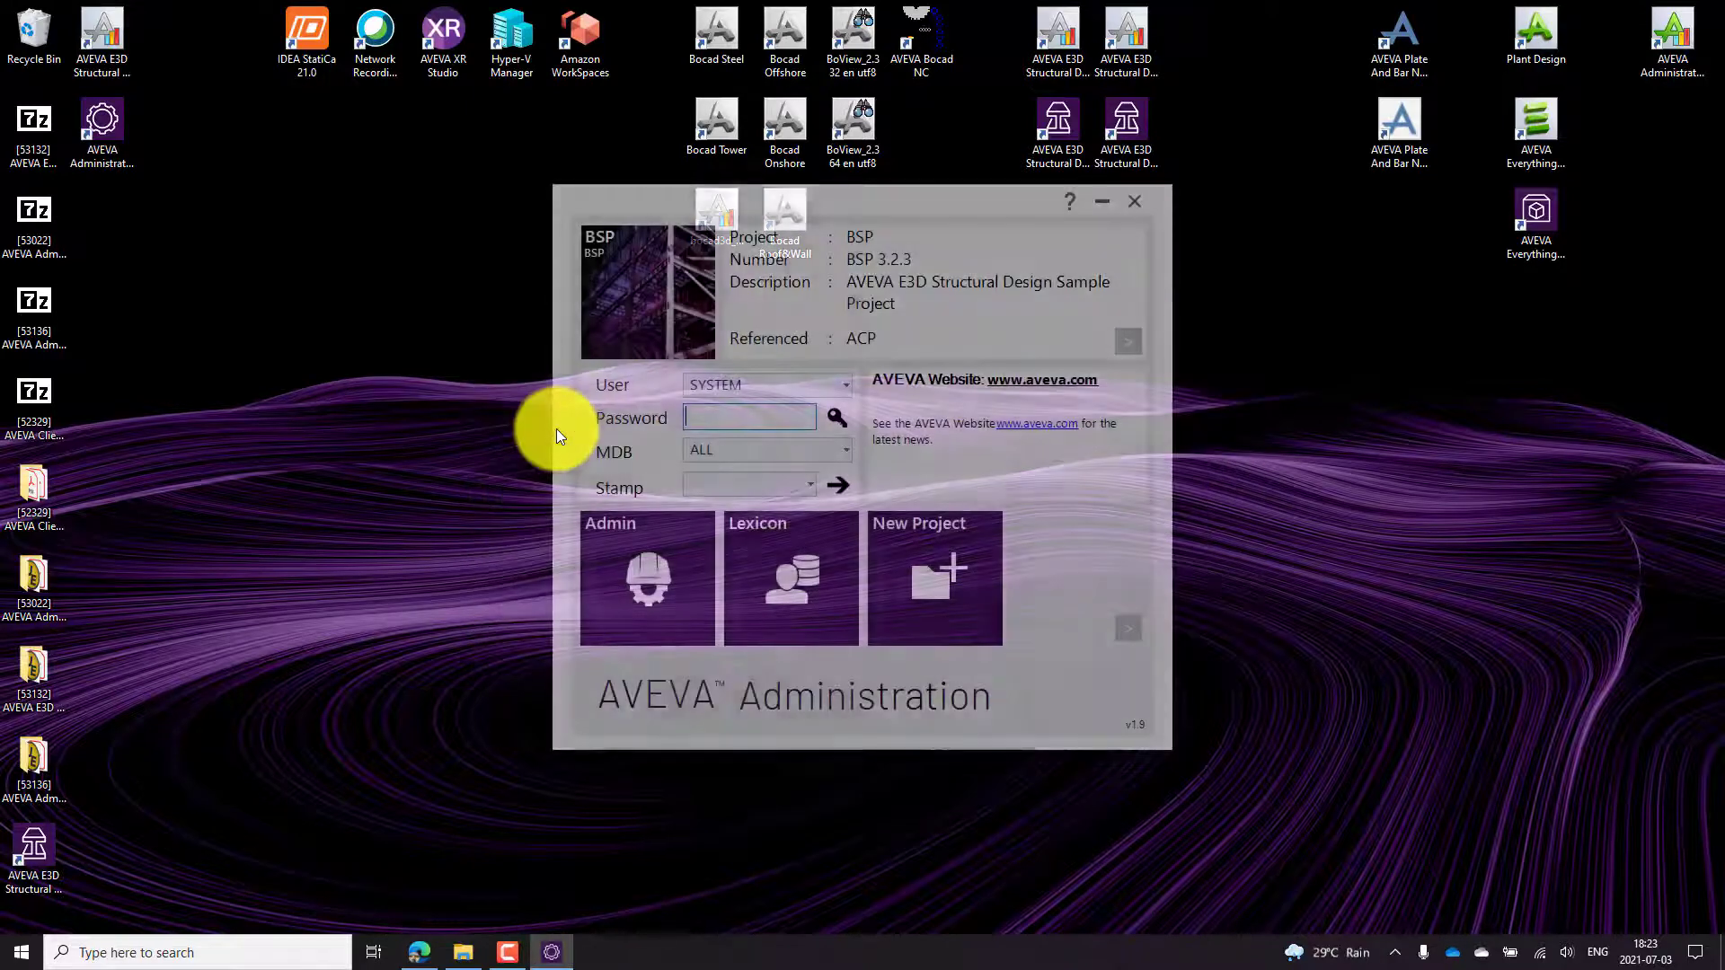
click(910, 572)
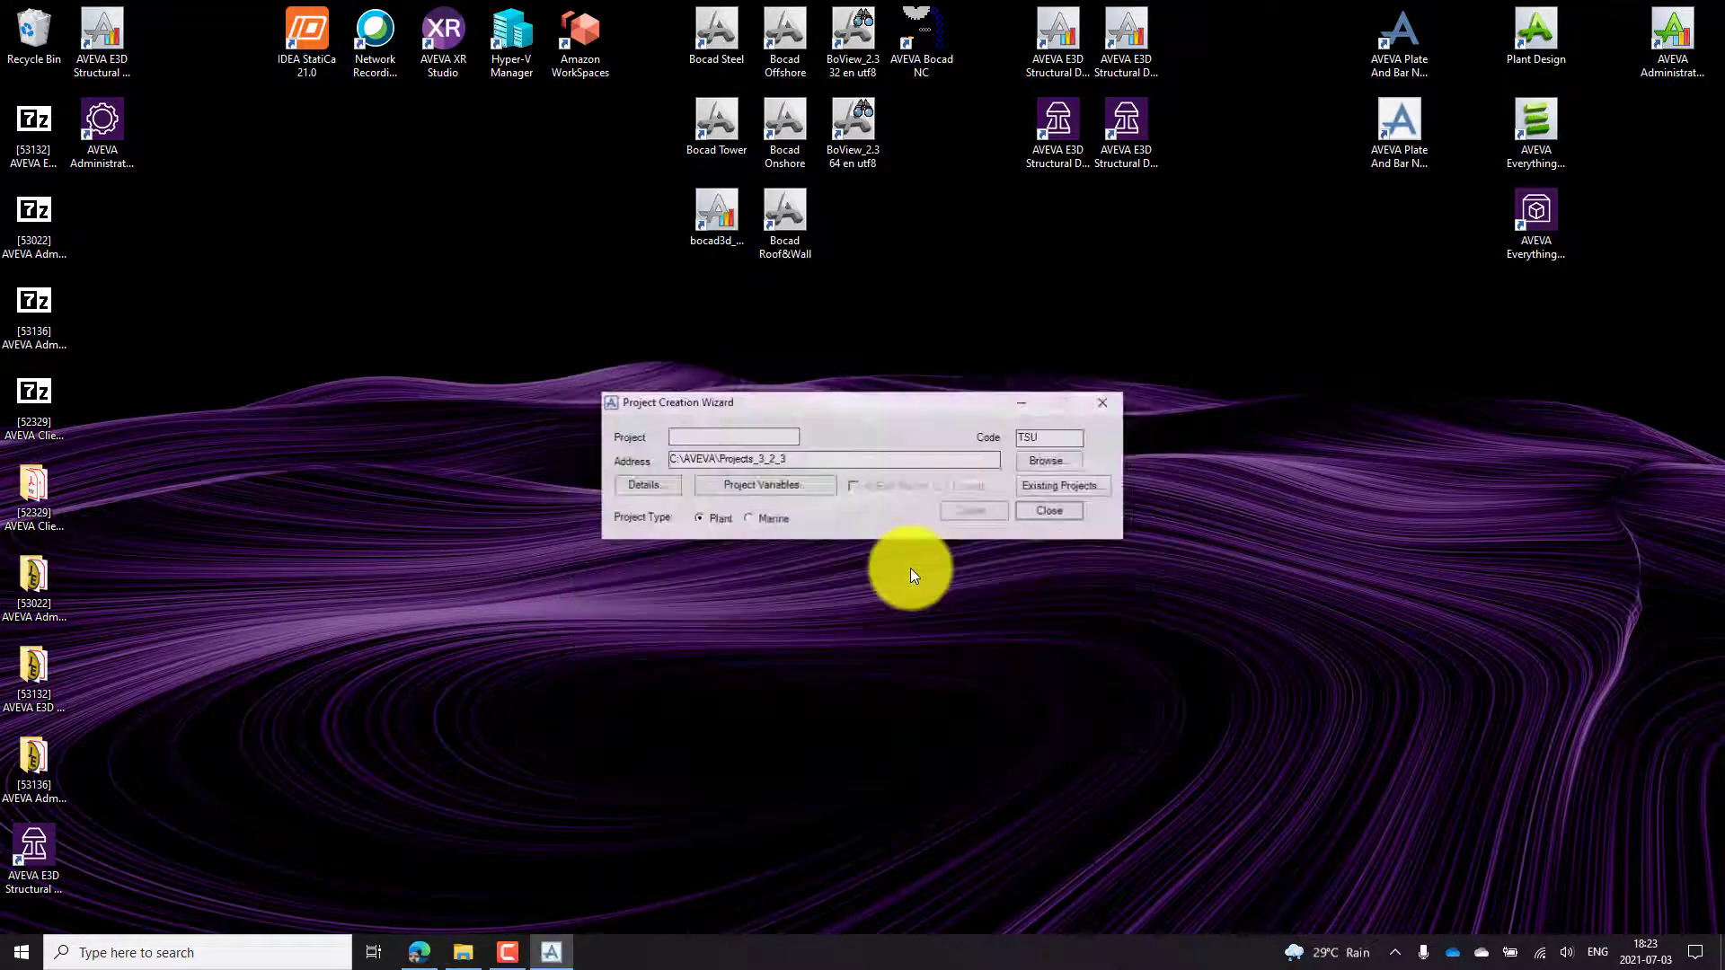
click(753, 436)
text(TestProj)
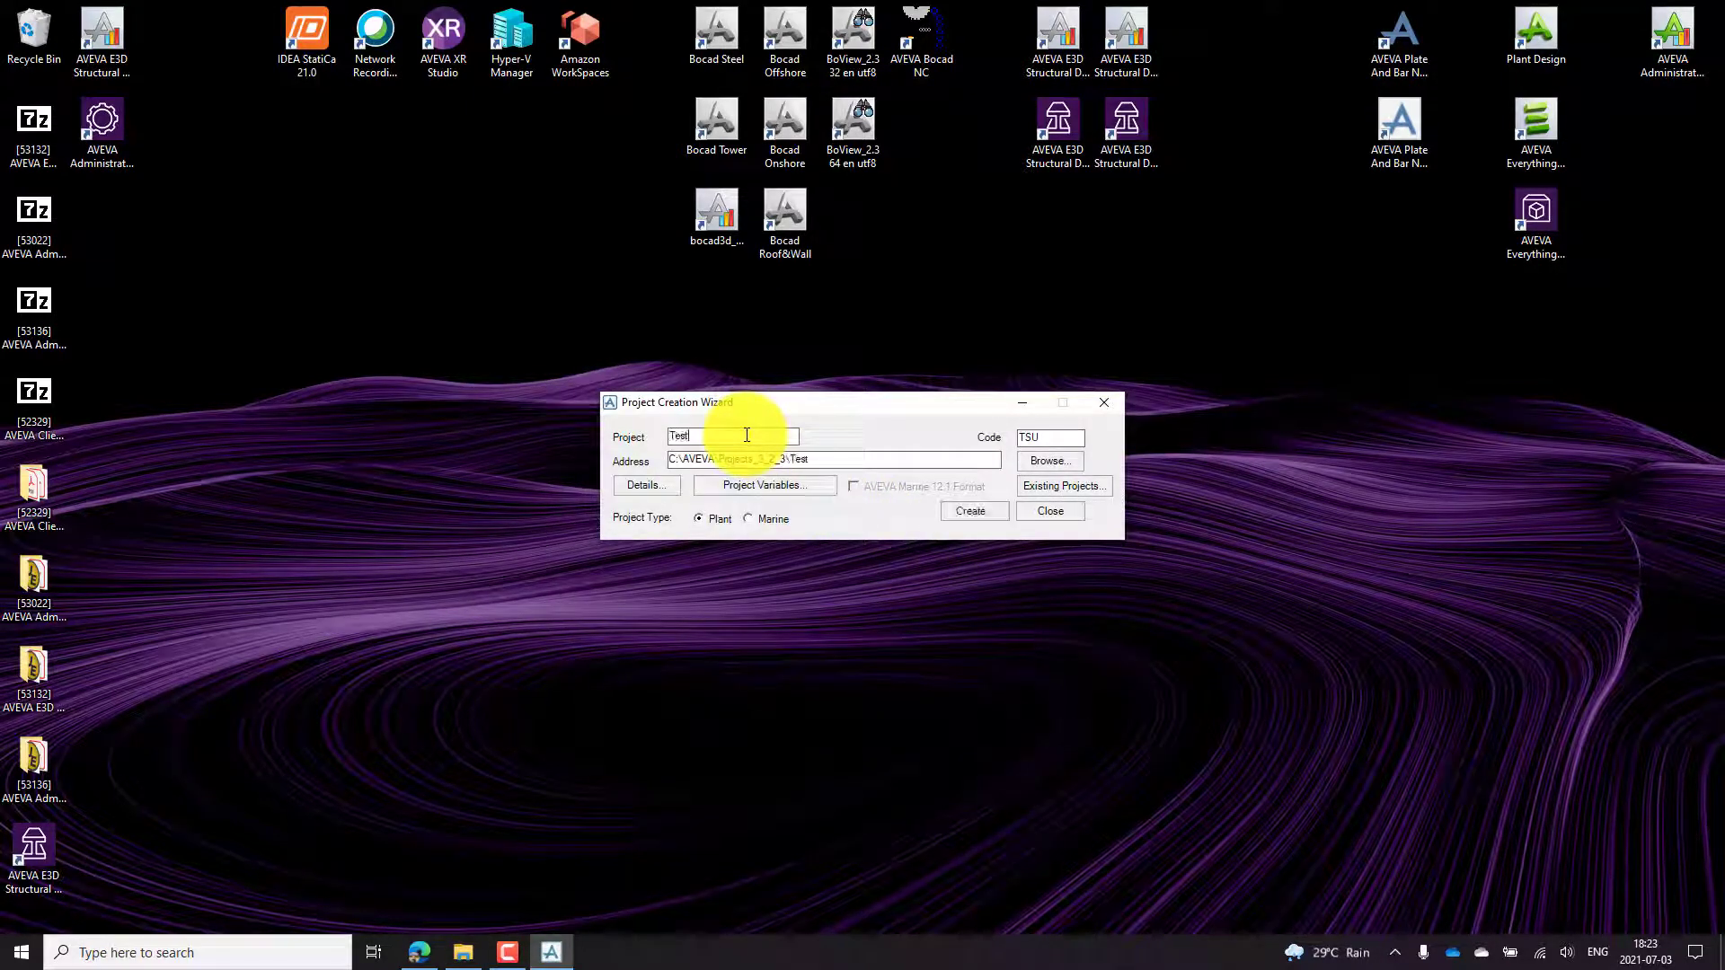
text(ect)
double_click(1050, 438)
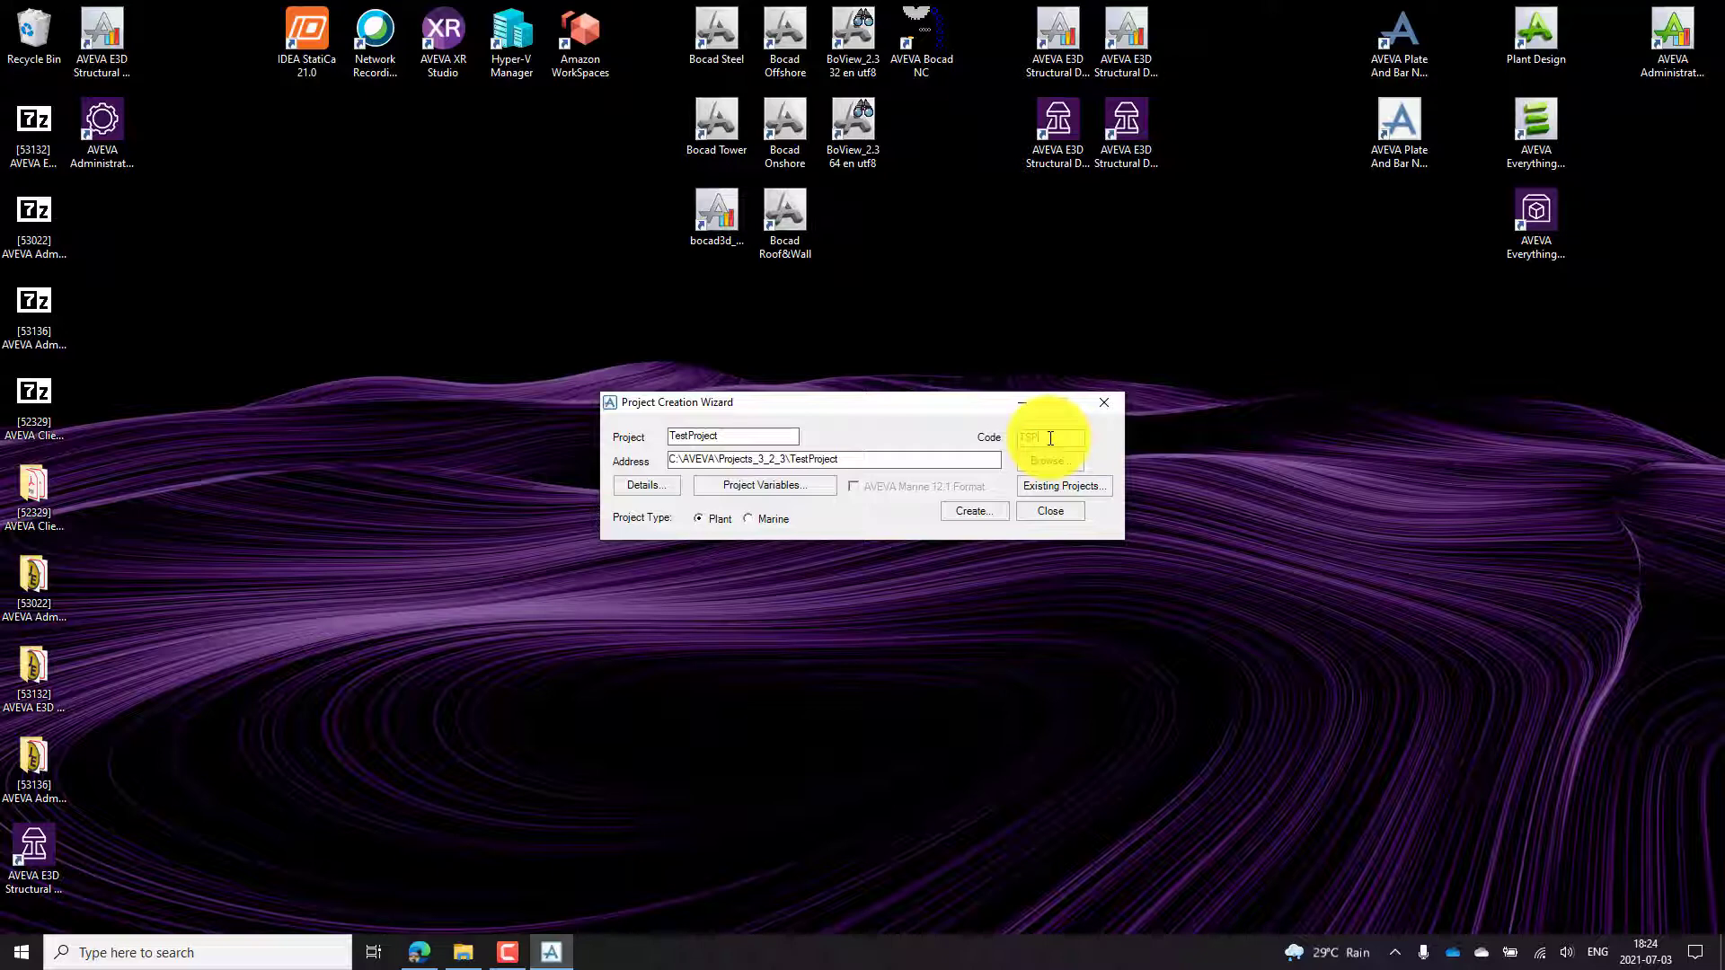
Review the TestProject details and project variables without changing them.
click(654, 489)
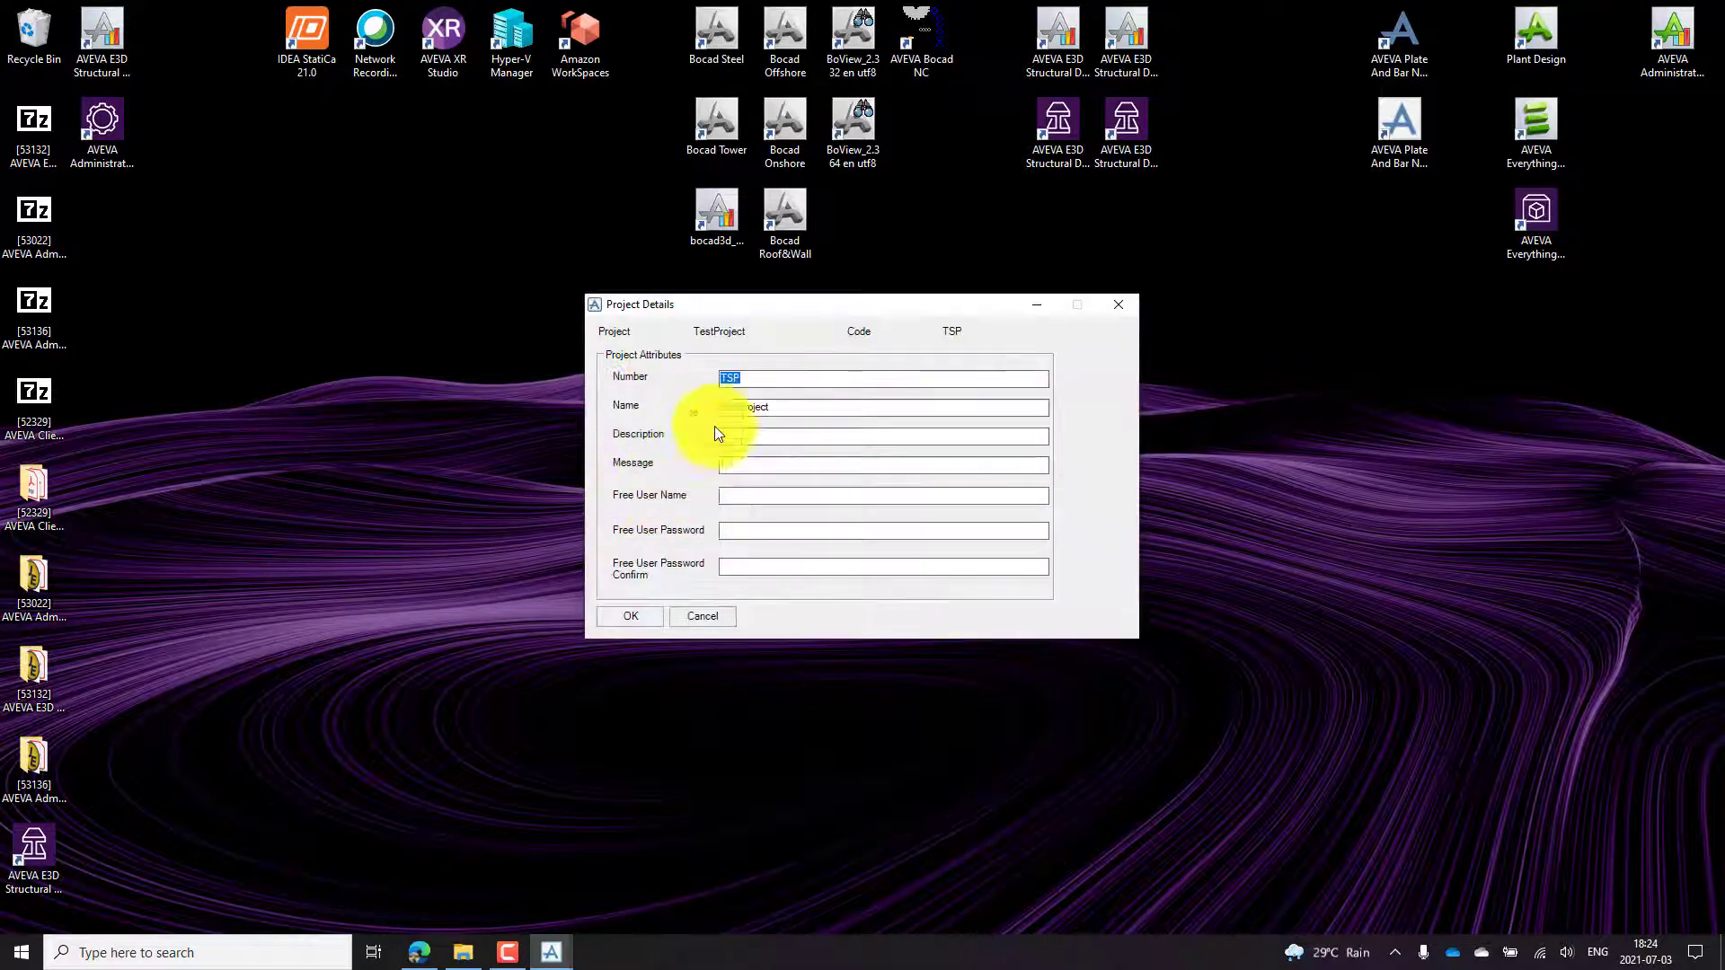
click(719, 613)
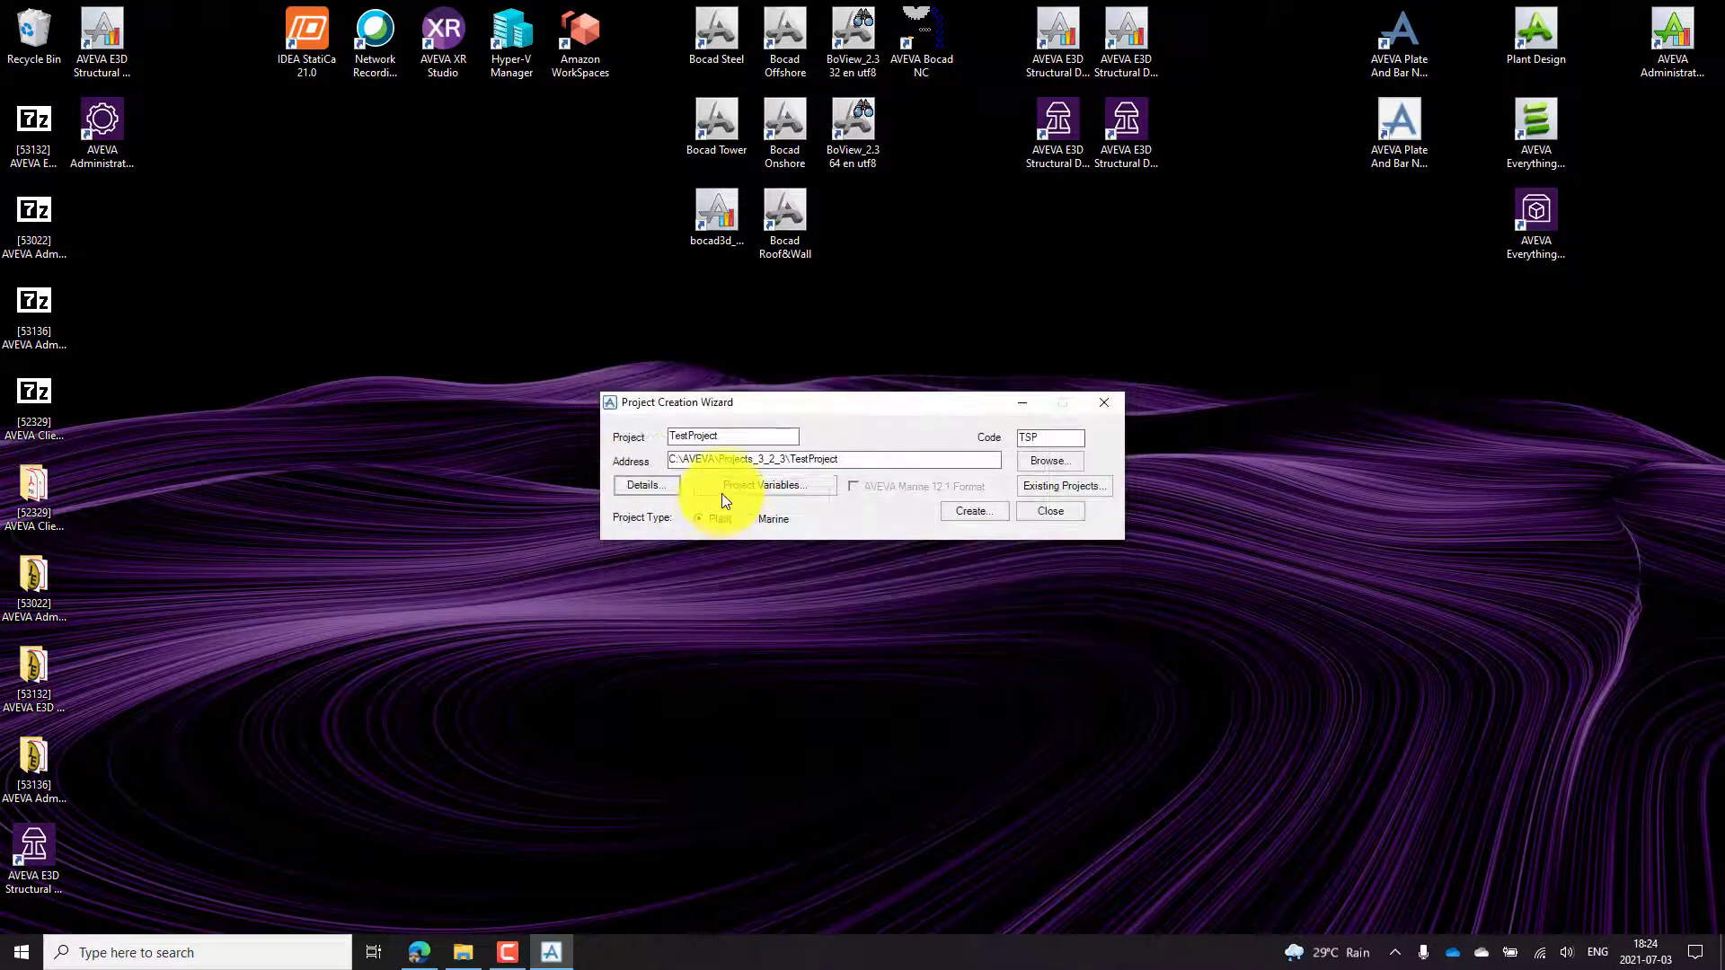
click(722, 494)
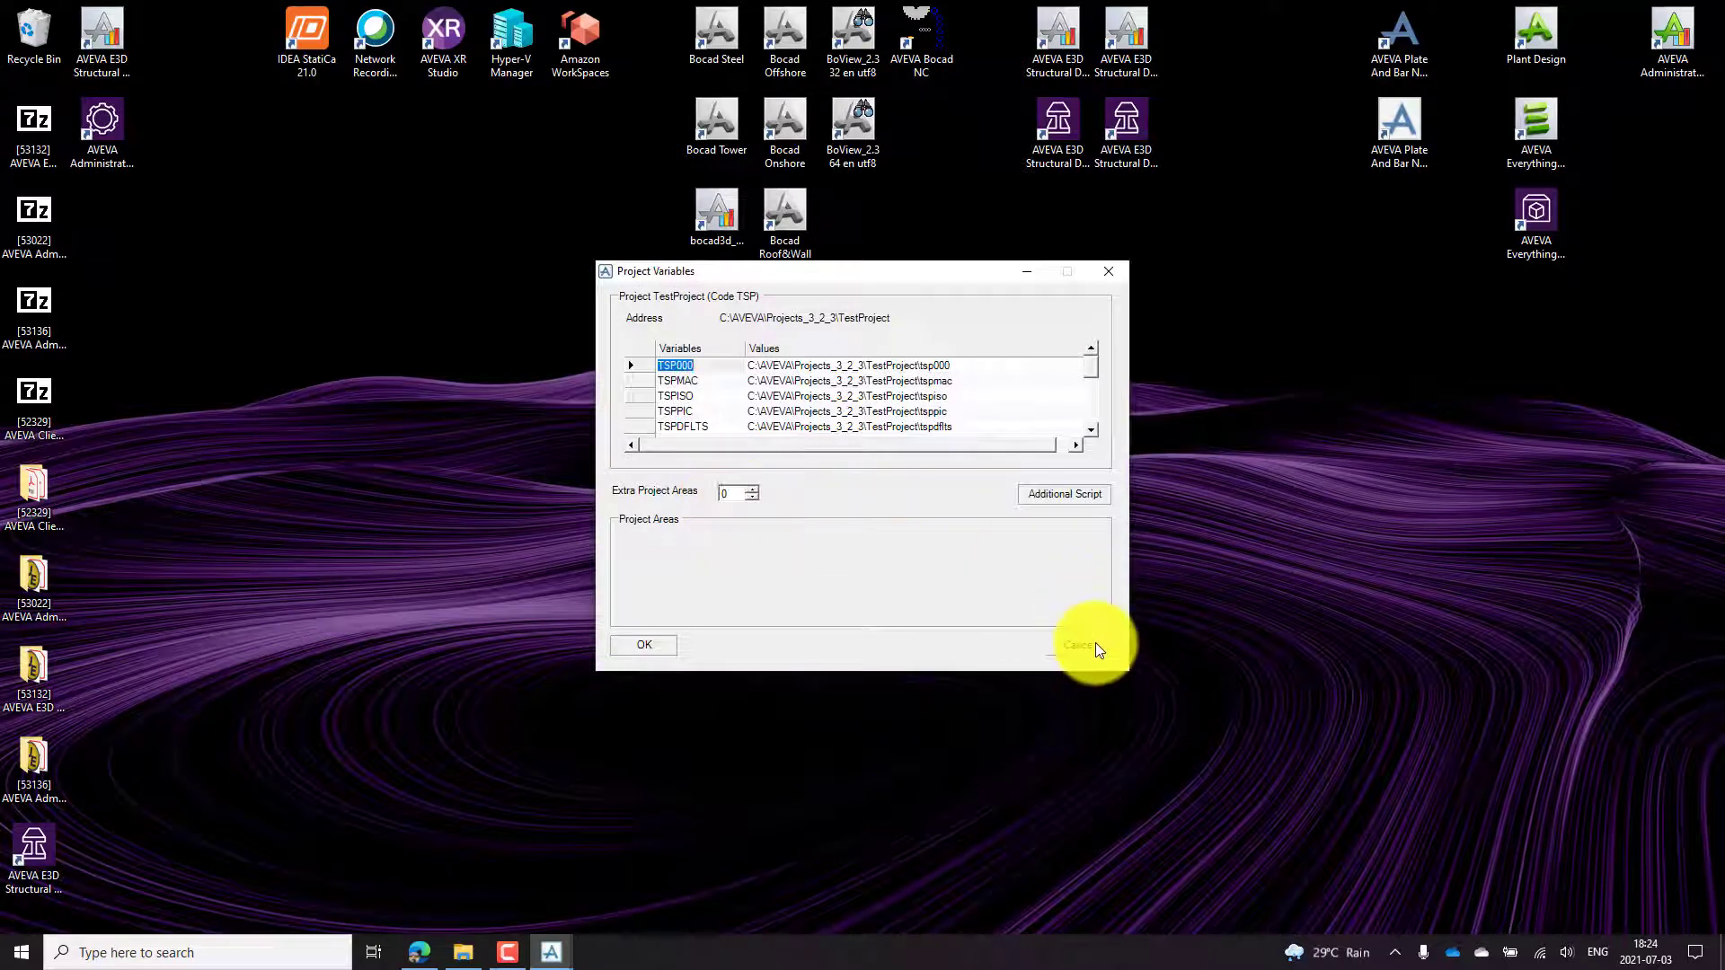
click(1096, 643)
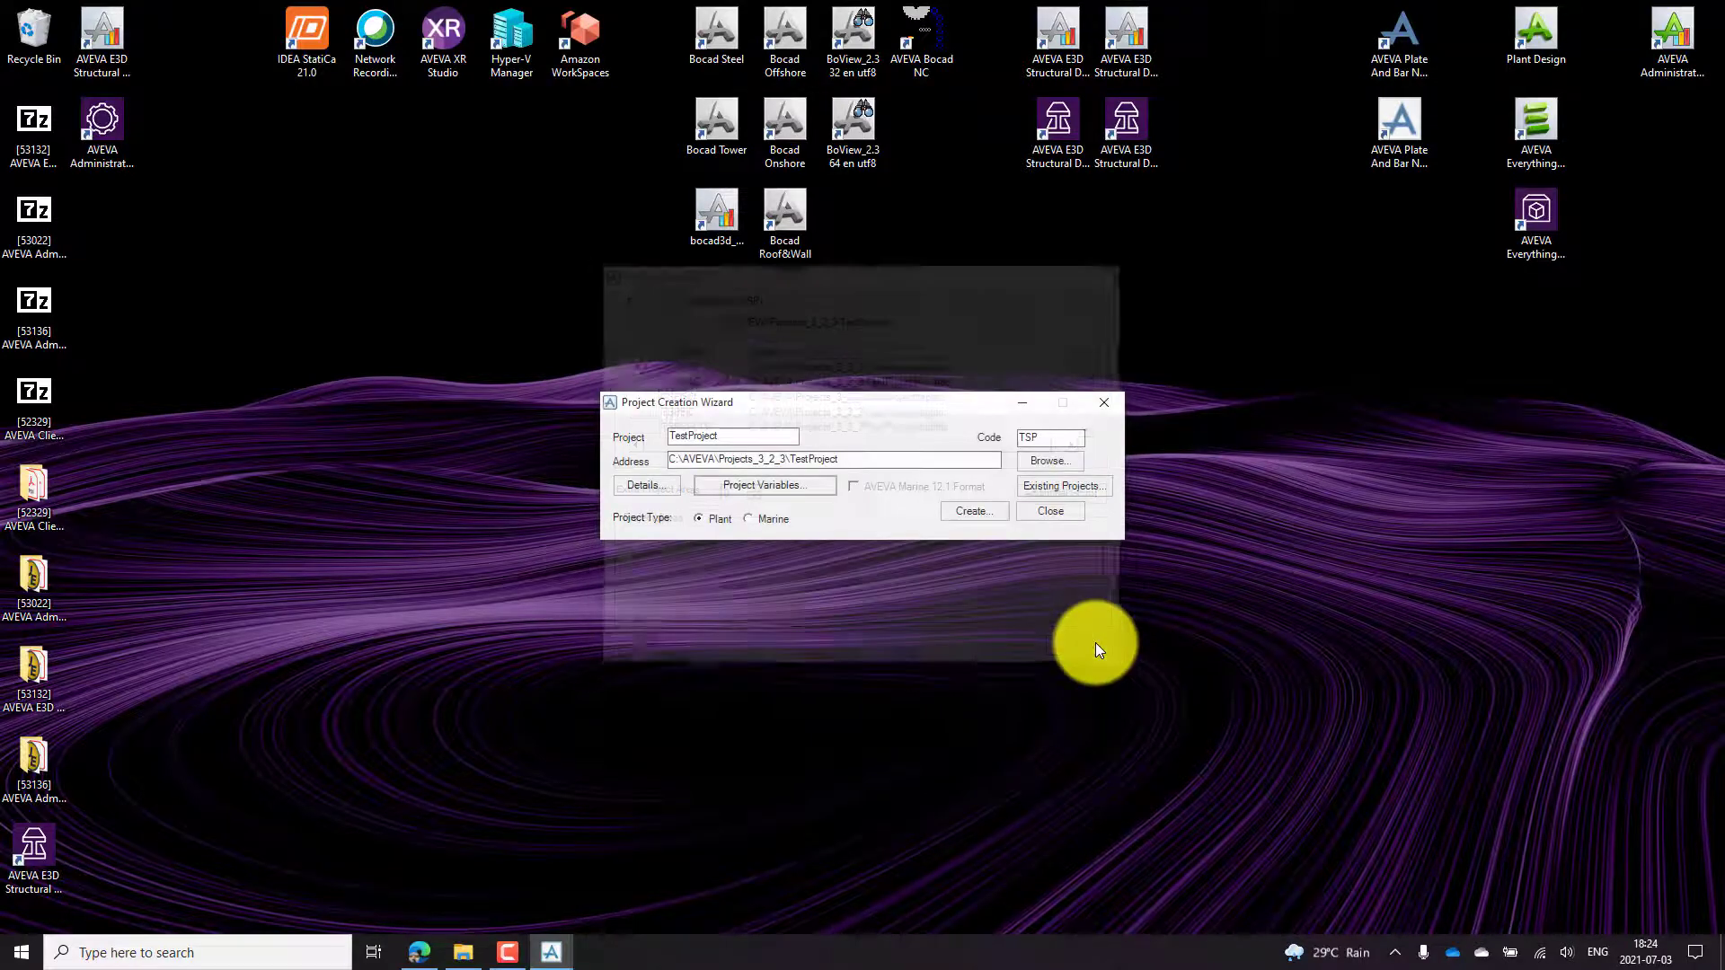
Close AVEVA Administration and open Environment Variables via This PC's advanced system settings.
click(1061, 510)
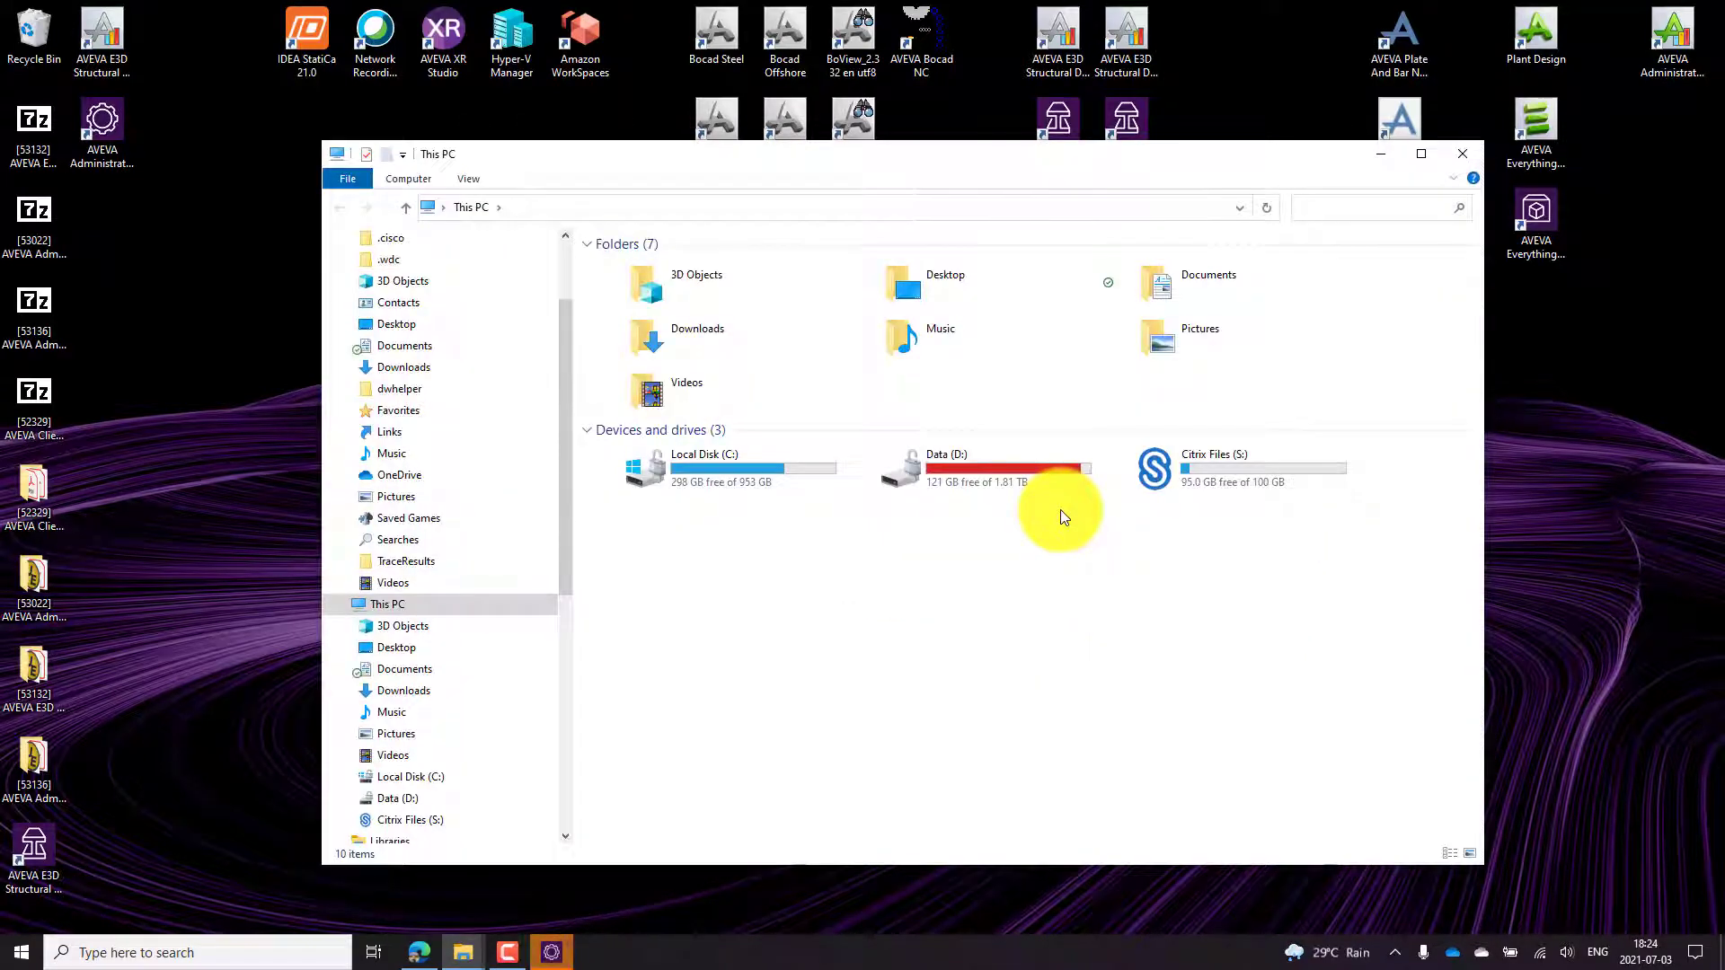
right_click(555, 948)
click(569, 914)
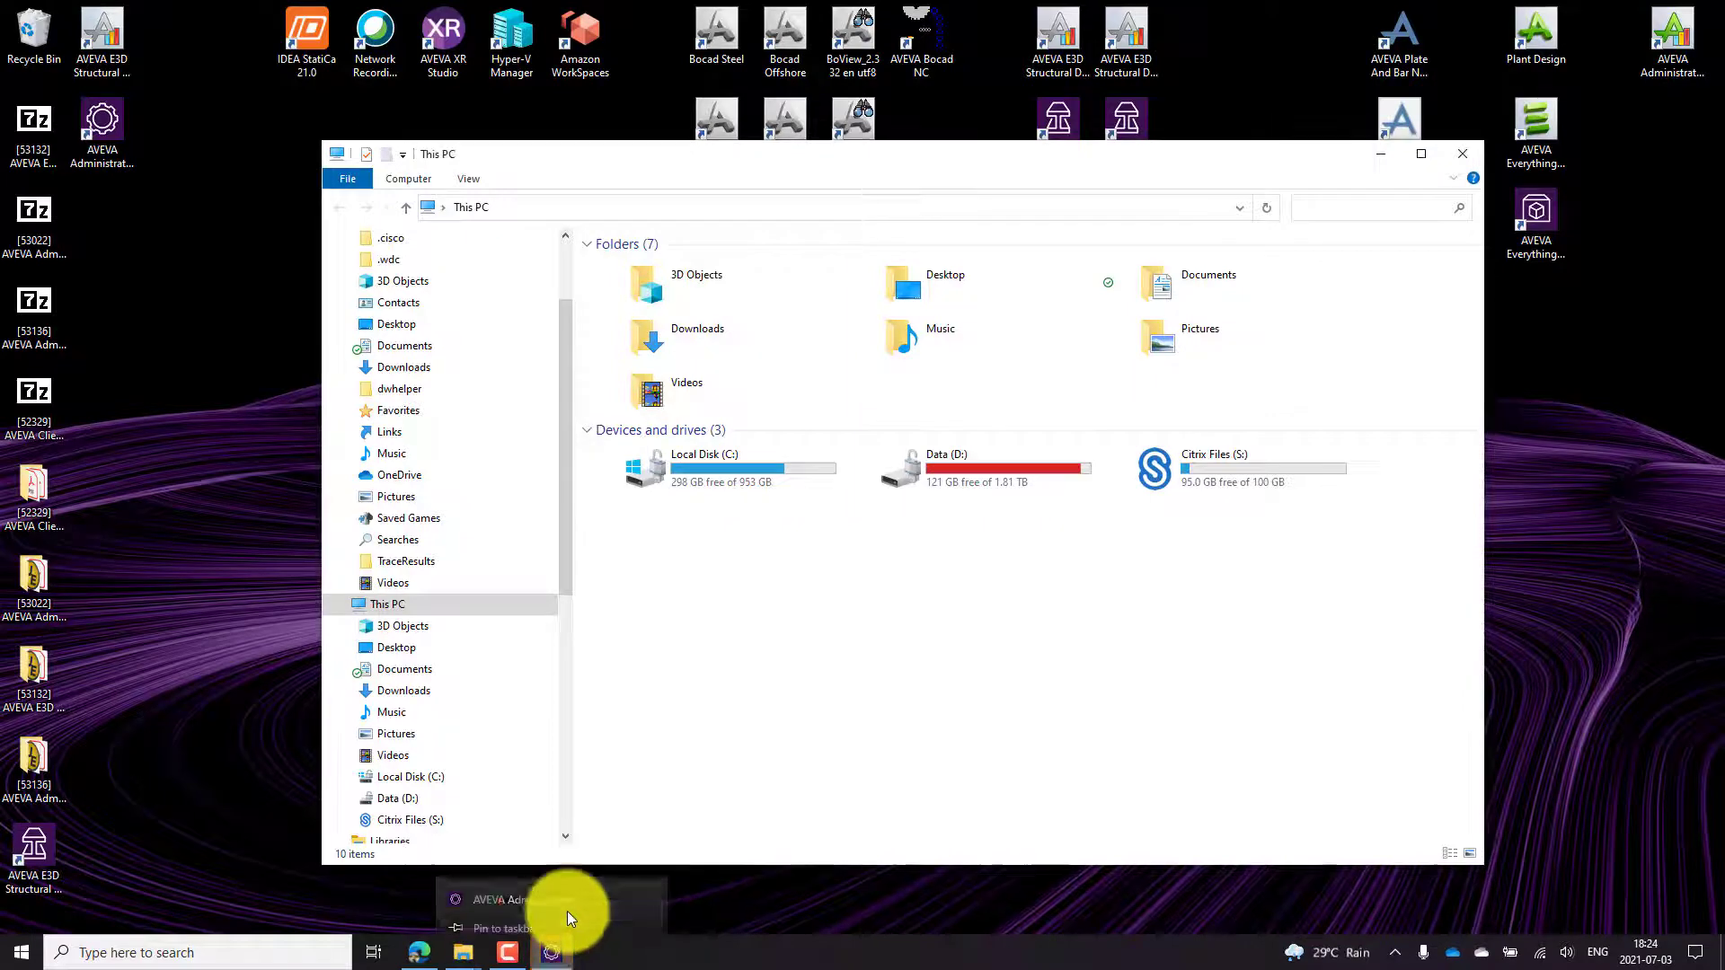
right_click(400, 609)
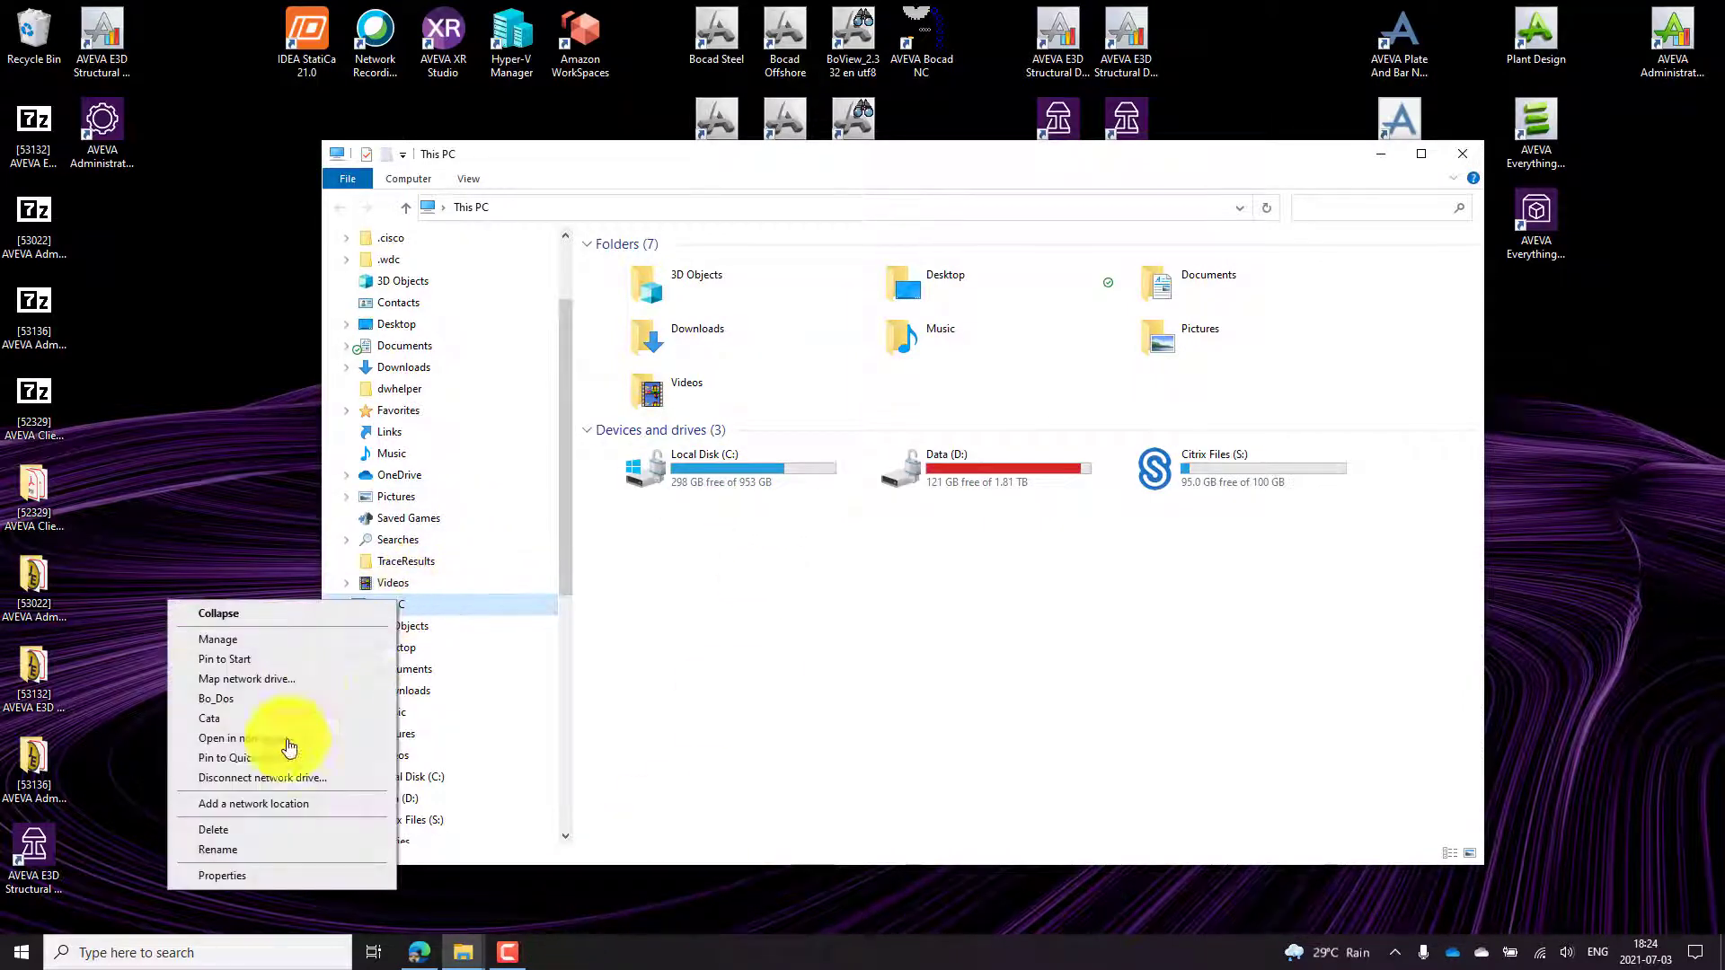
click(268, 878)
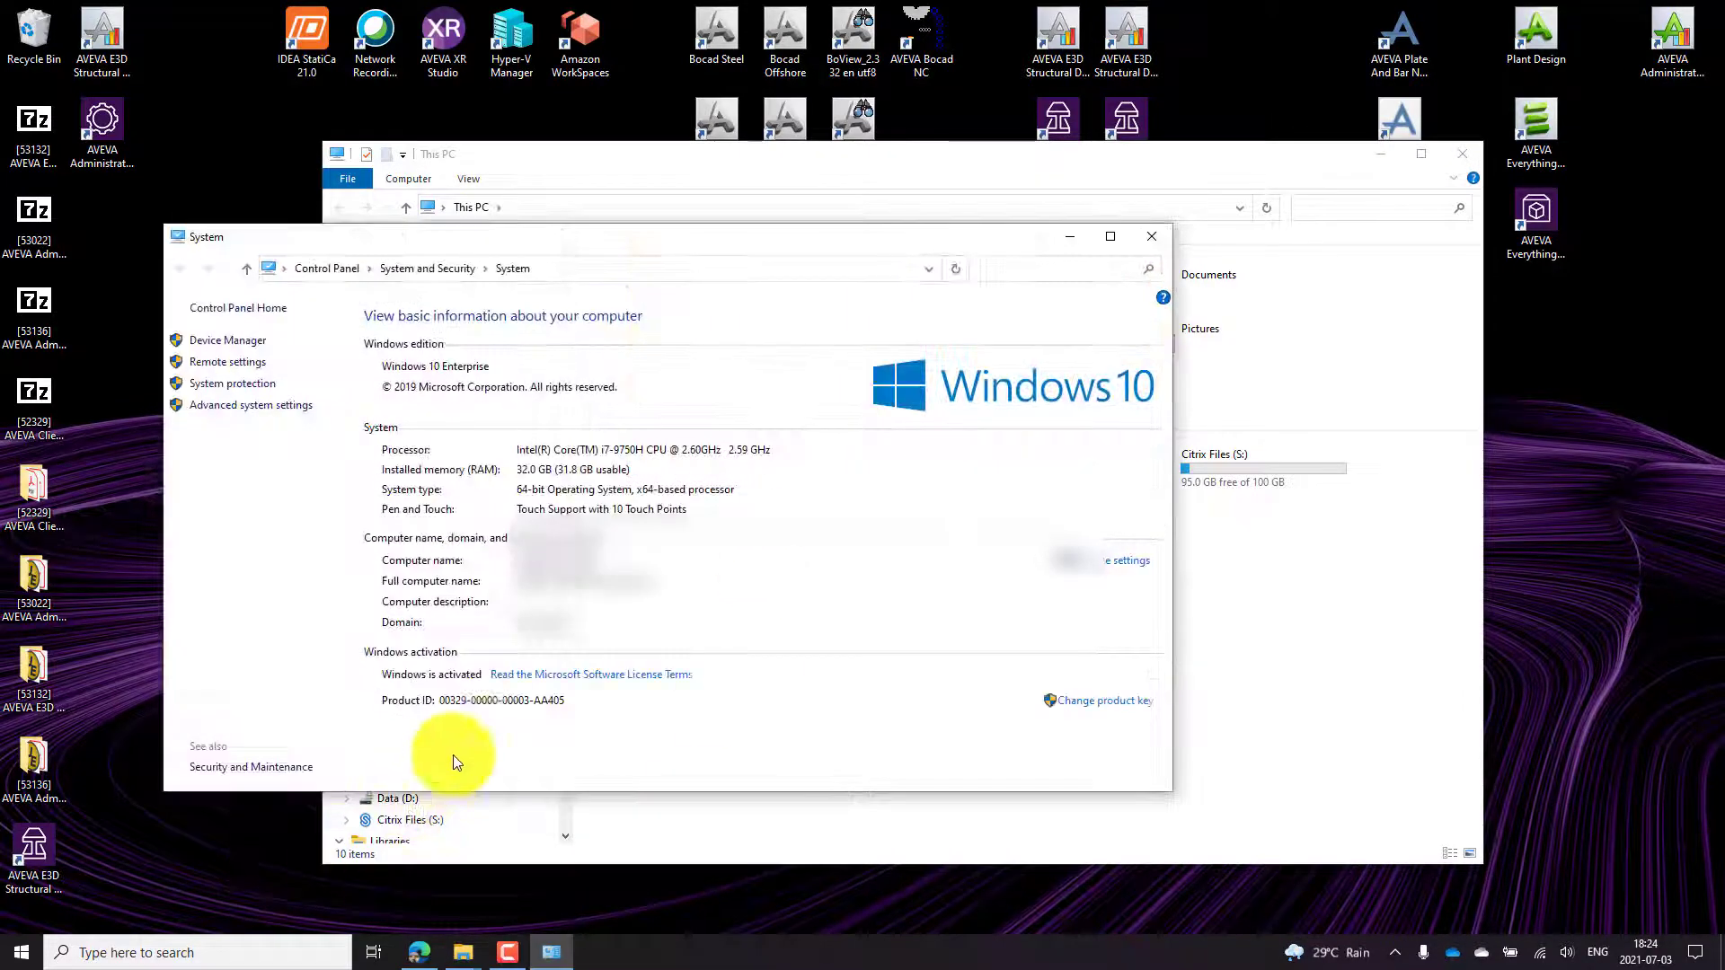
click(271, 404)
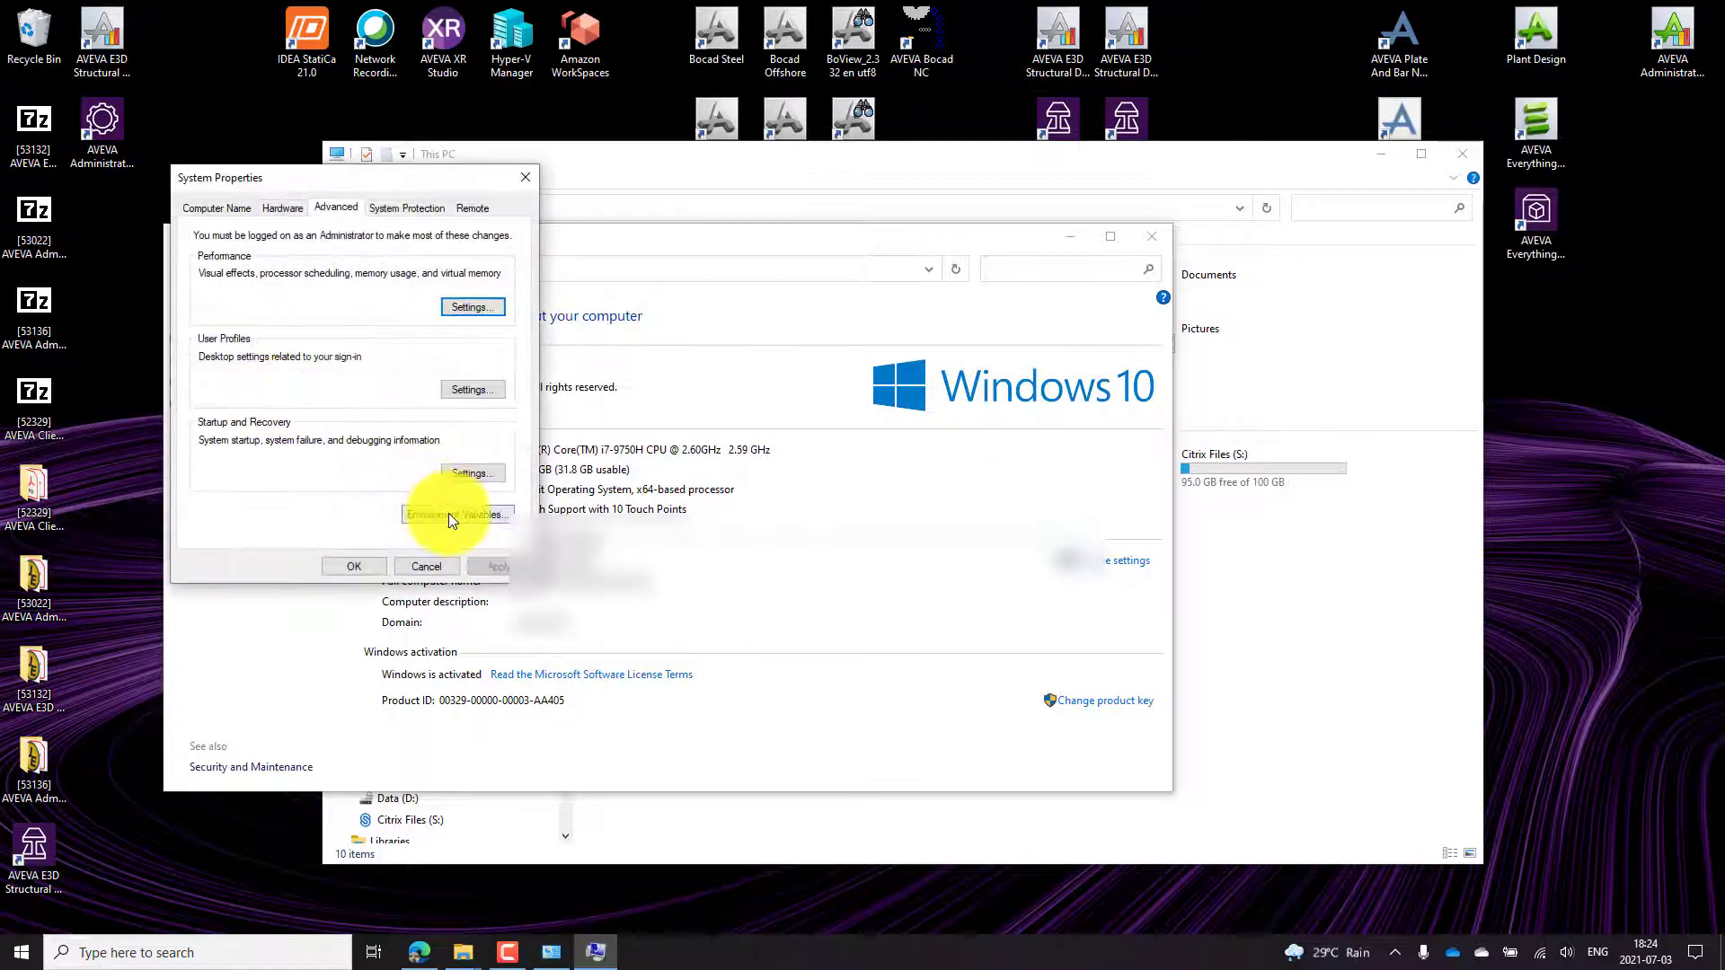
click(449, 514)
Add a user variable AVEVA_ADMIN_MODE with the value EASY.
click(908, 435)
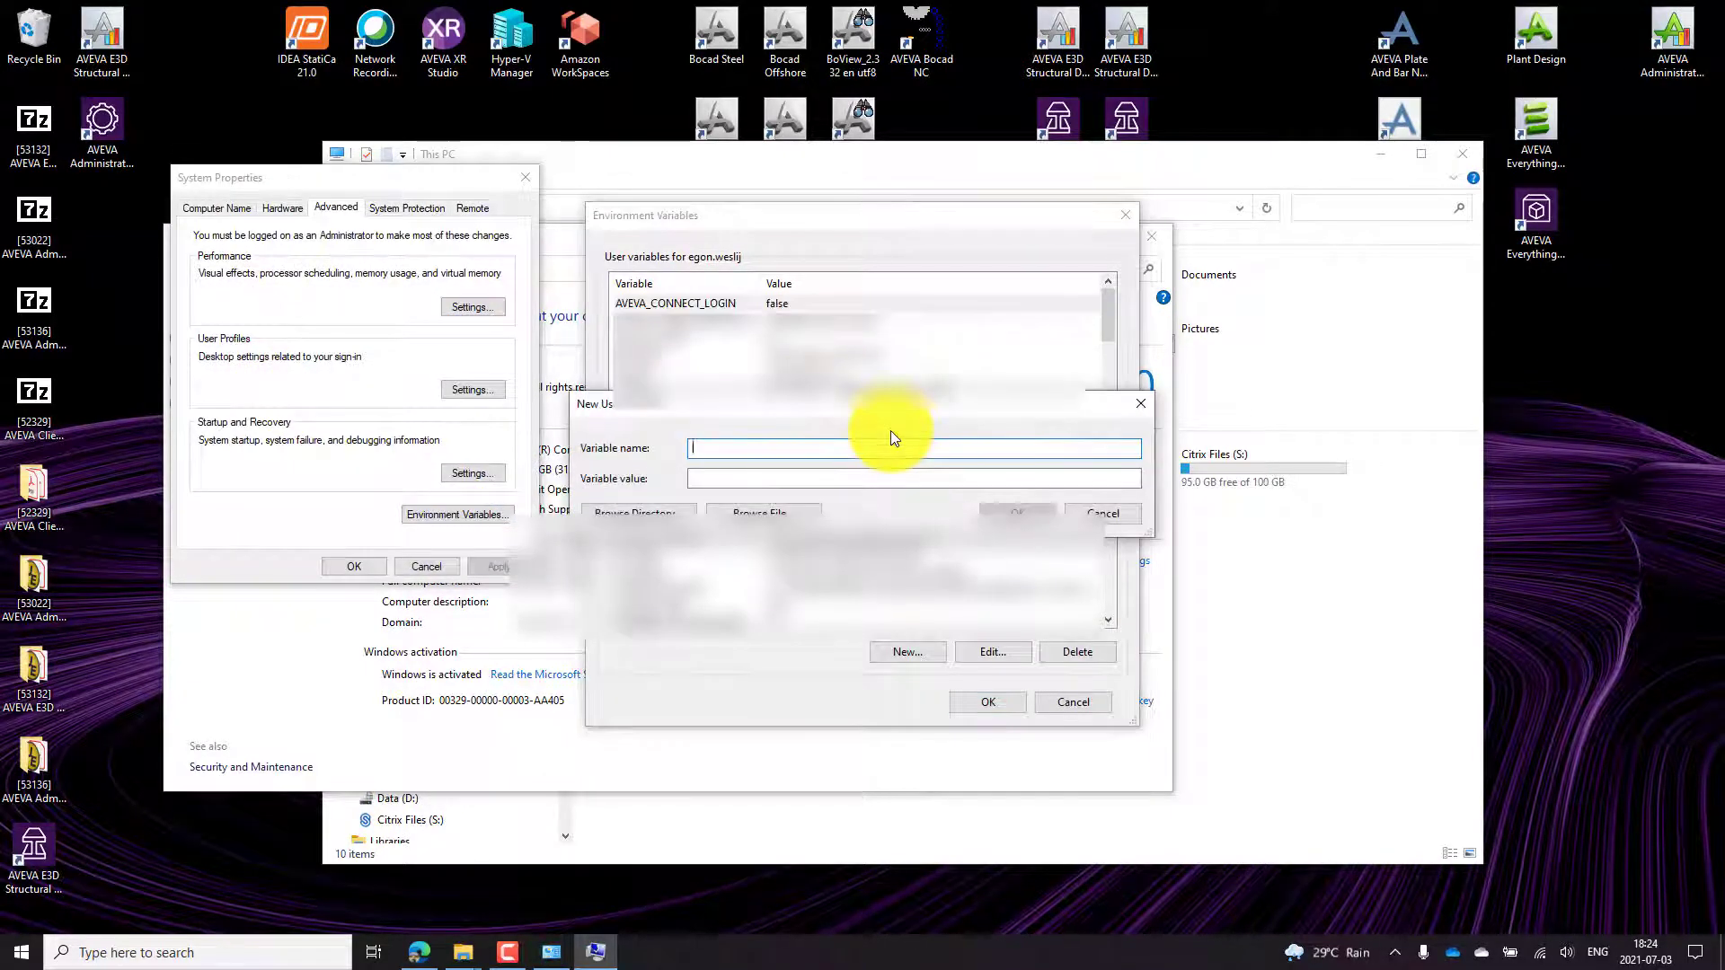
text(AVEVA_ADMIN_MODE=EASY)
click(794, 478)
text(E)
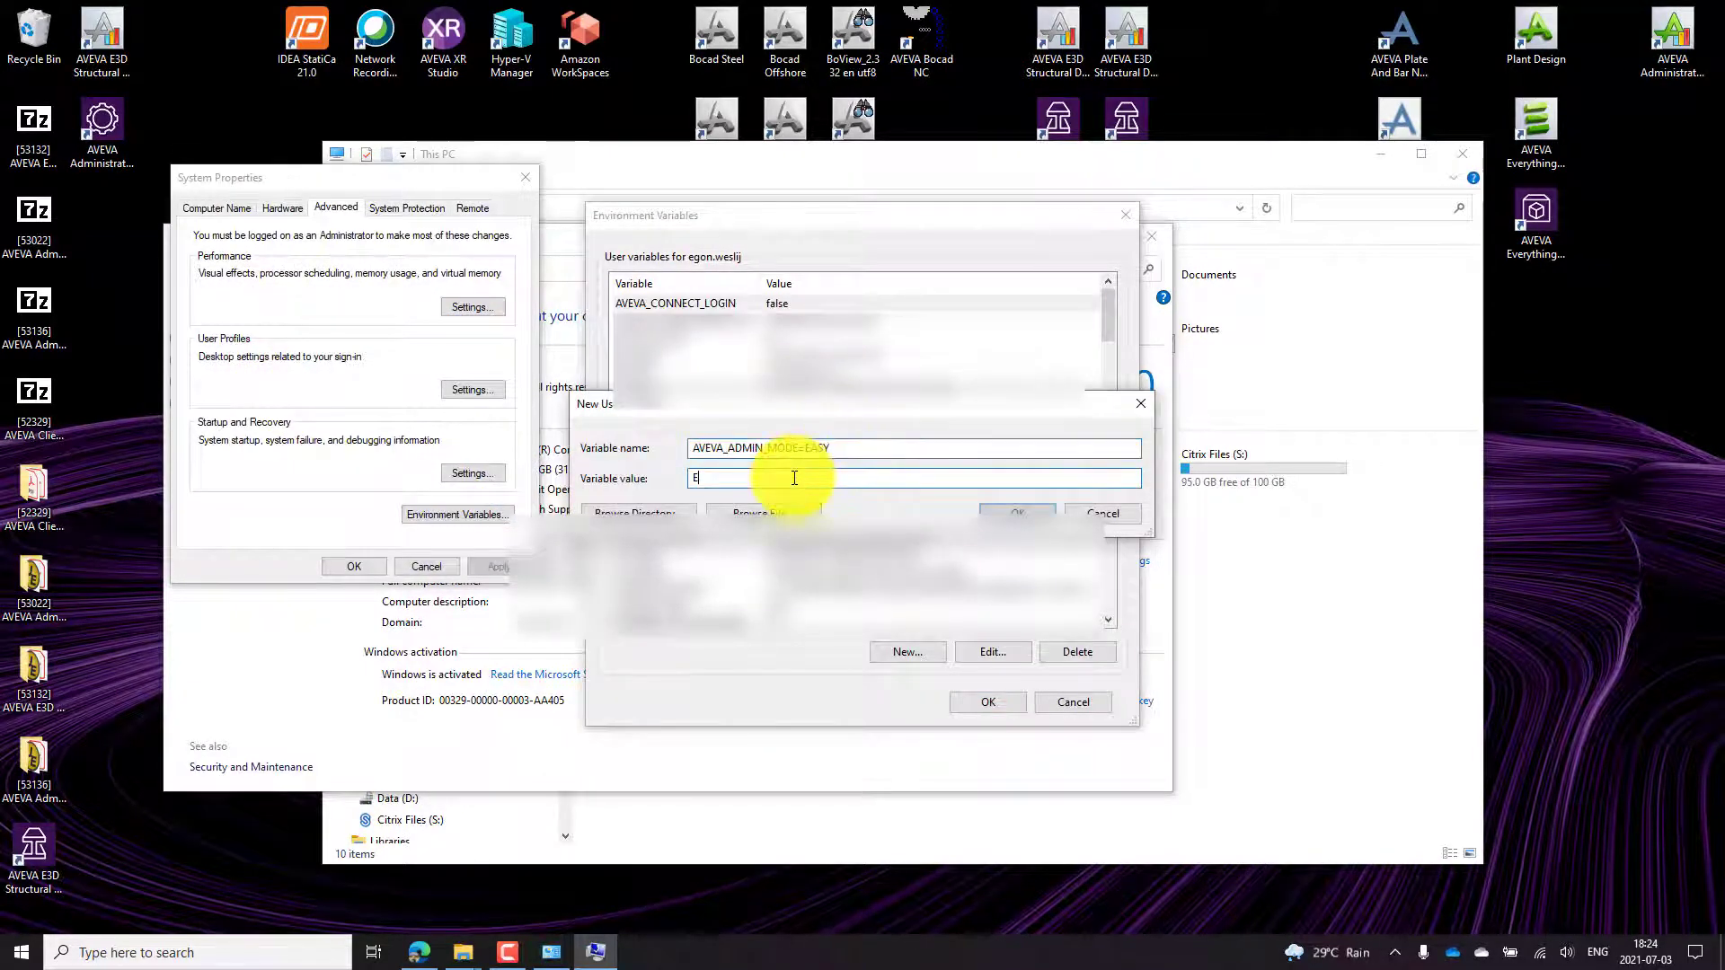
text(ASY)
drag(799, 447, 850, 447)
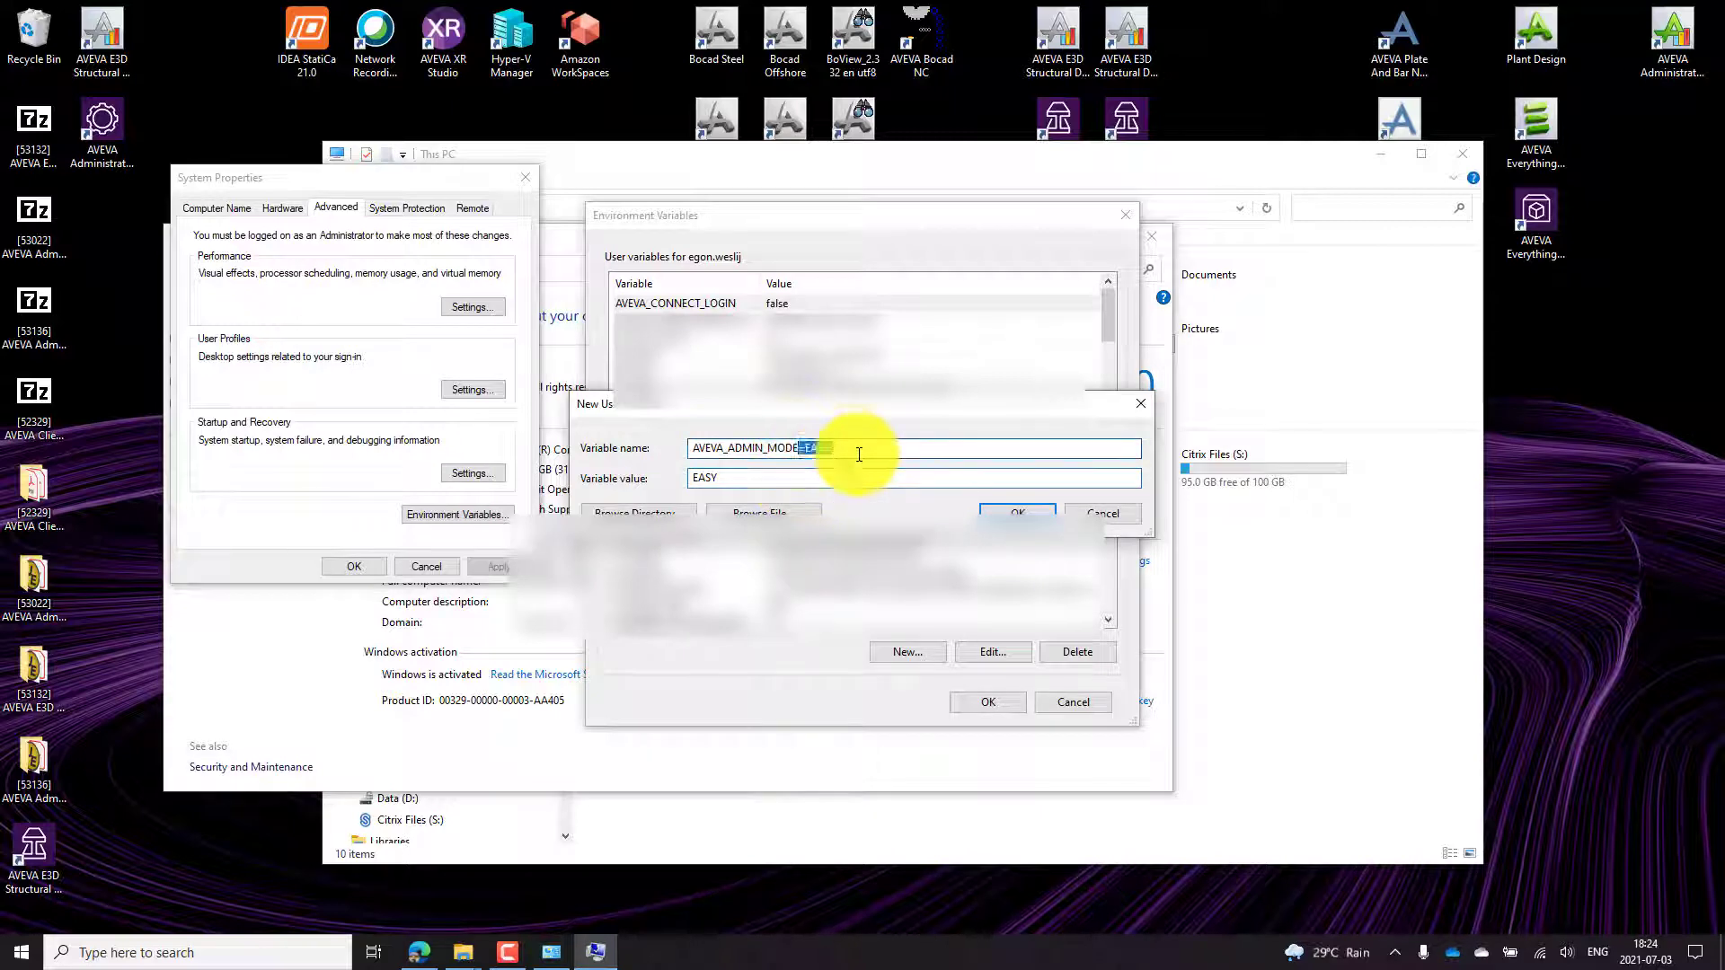
key(BackSpace)
click(1012, 510)
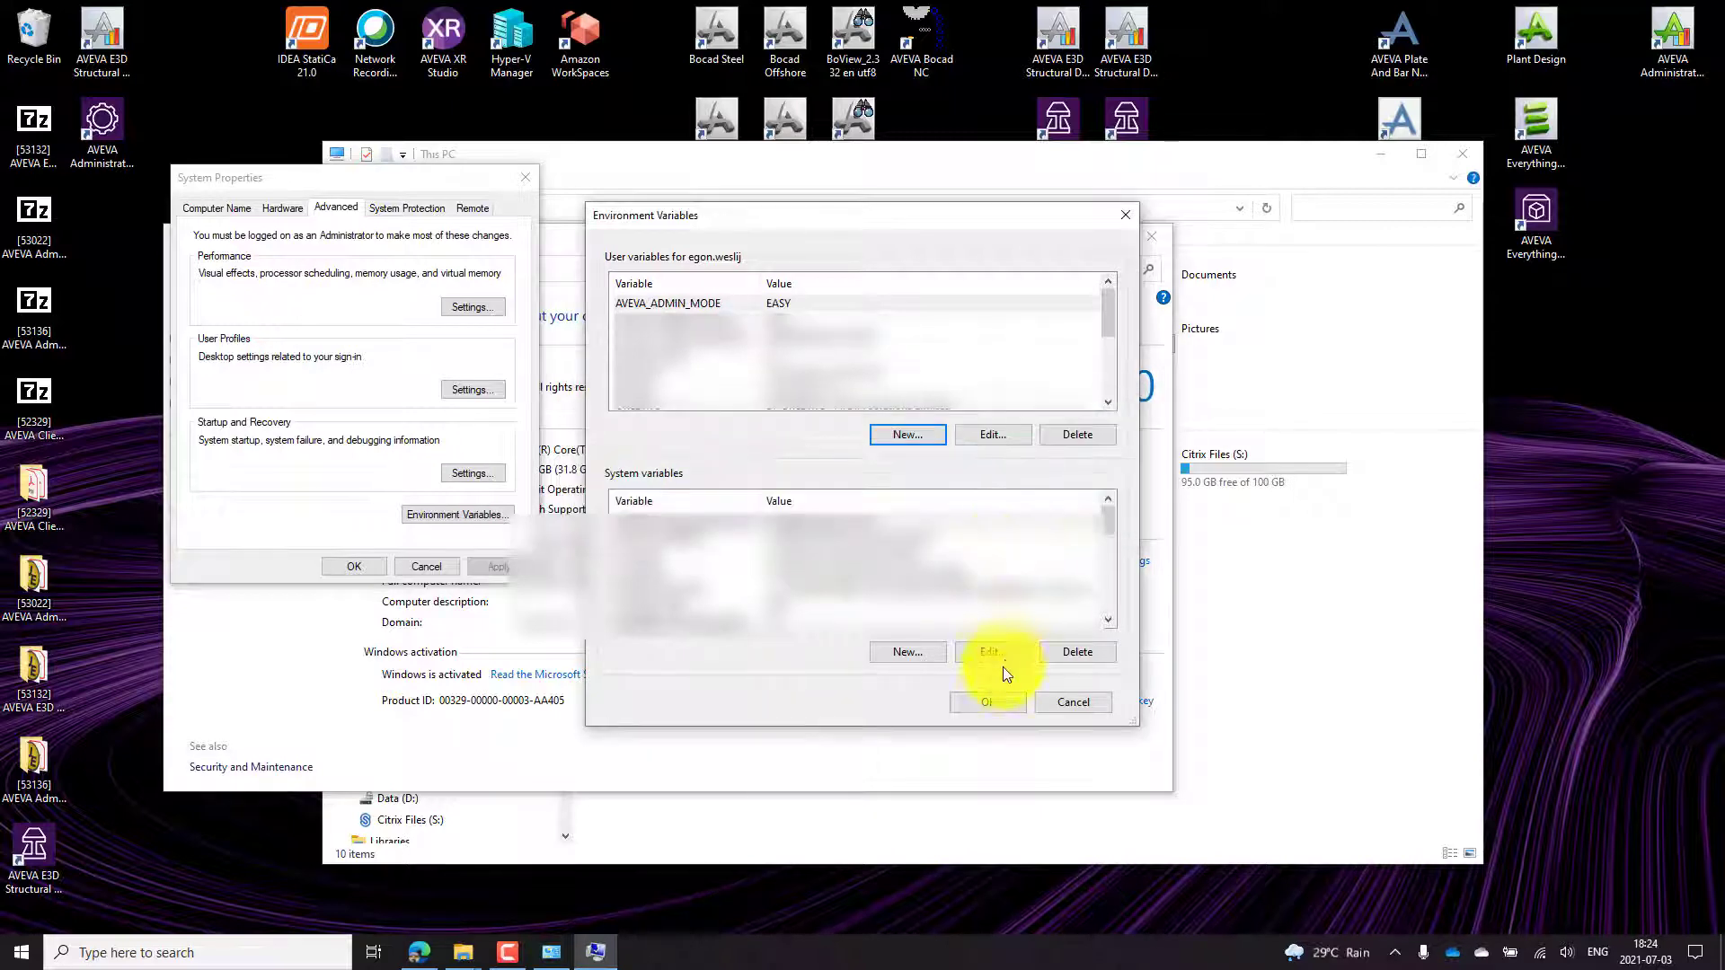
Close the environment variables, system properties and This PC windows.
click(989, 702)
click(364, 567)
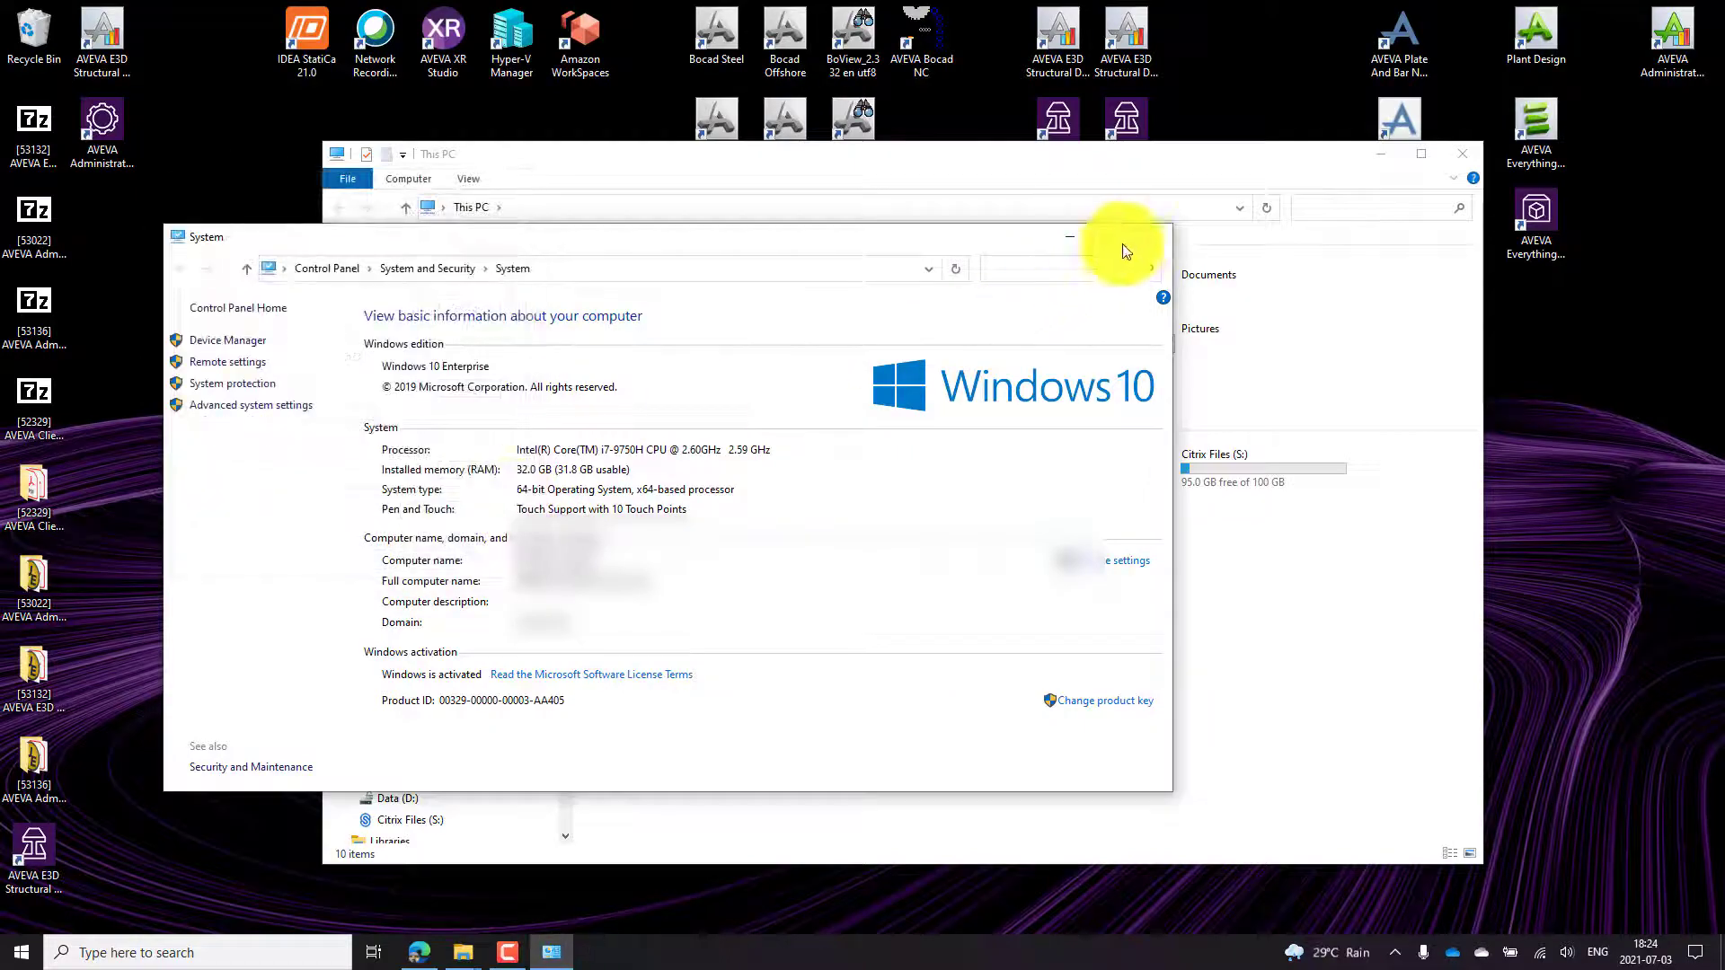
click(1152, 237)
click(1459, 157)
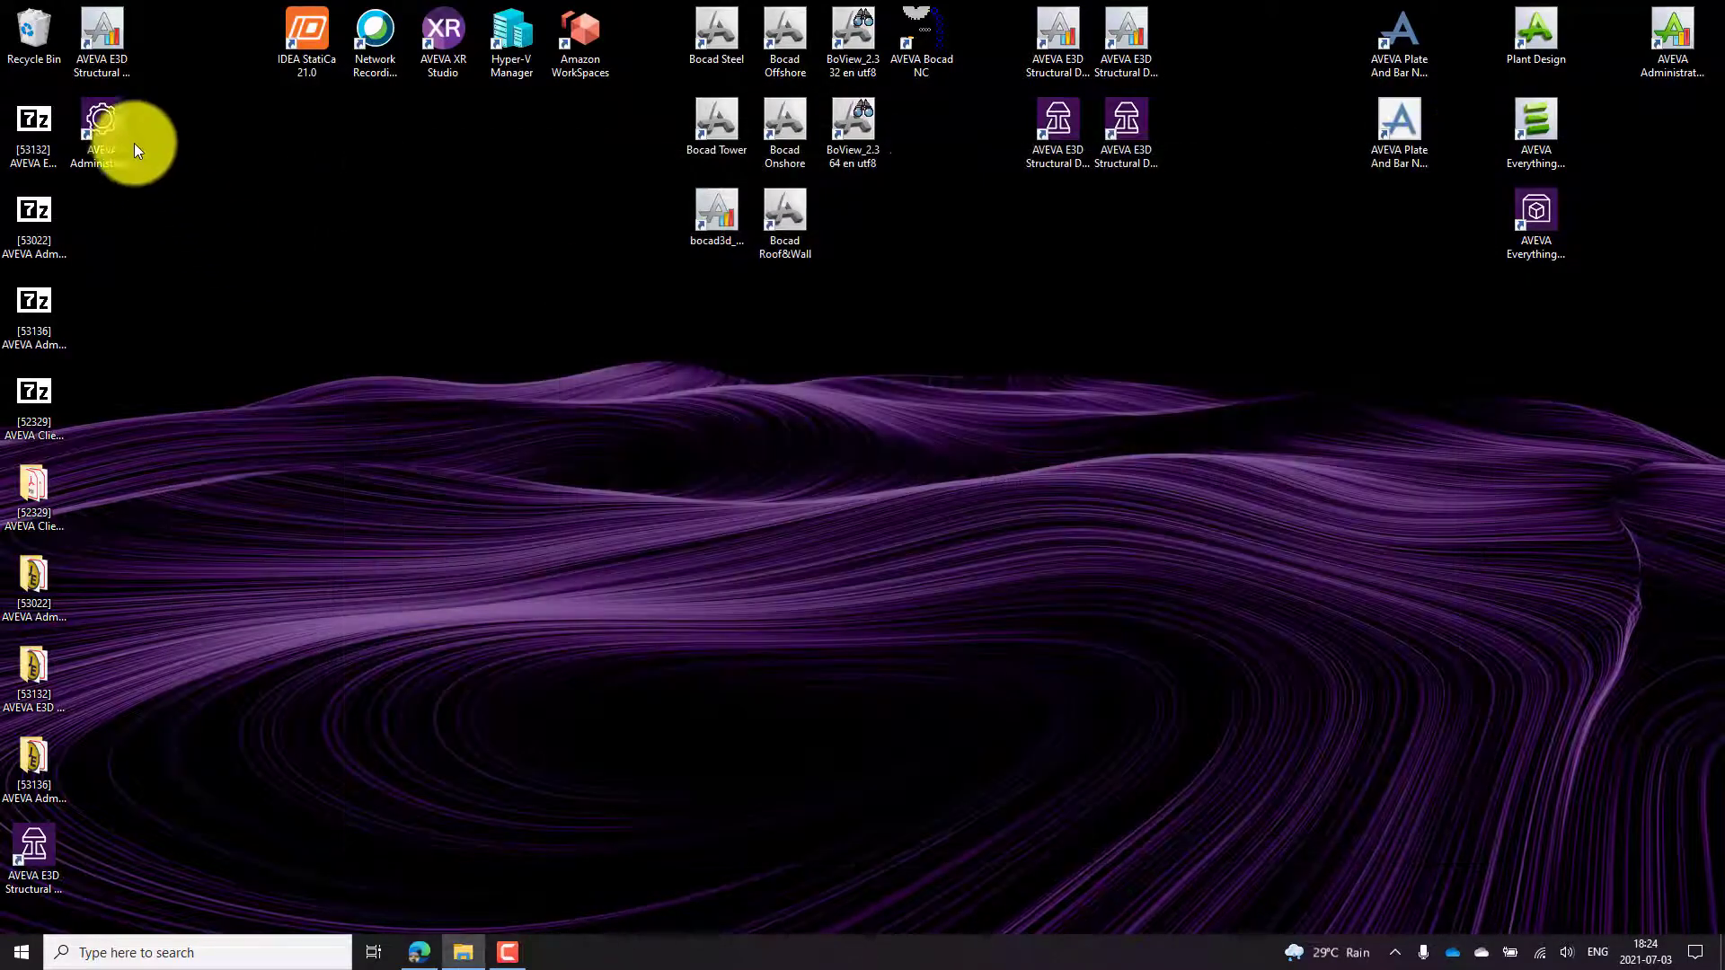
Create project Test1 (code TSS, description 'Test project 1') in C:\AVEVA\Projects_3_2_3 and close the wizard.
double_click(120, 129)
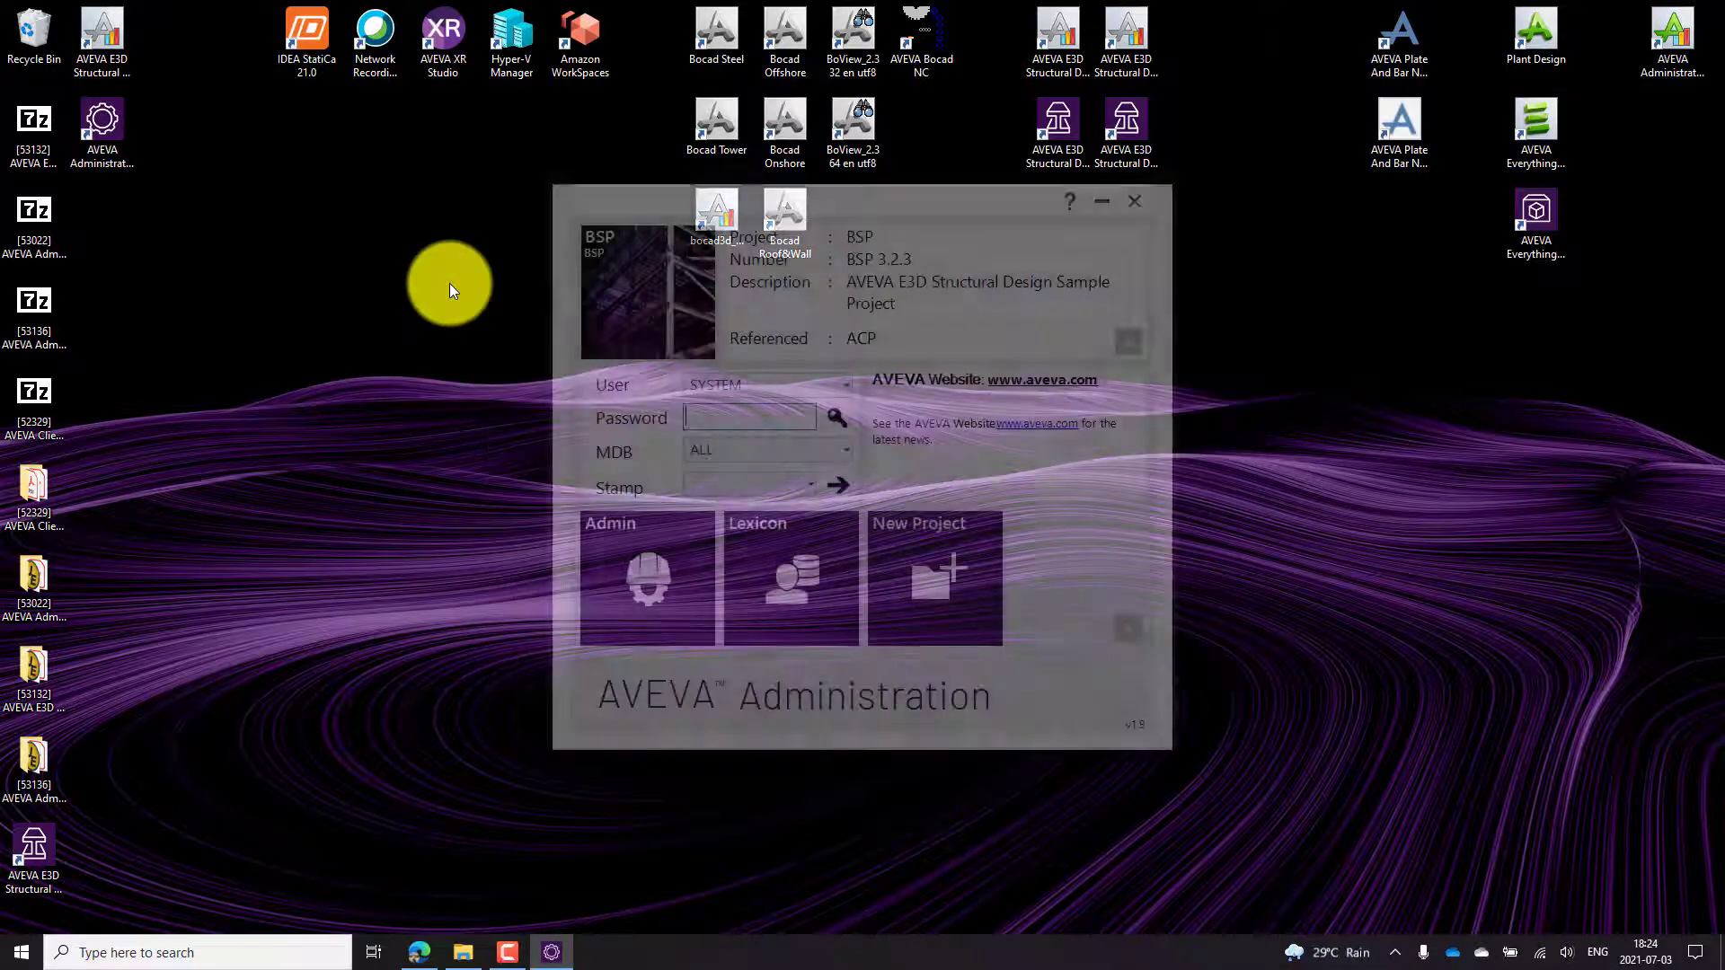
click(965, 564)
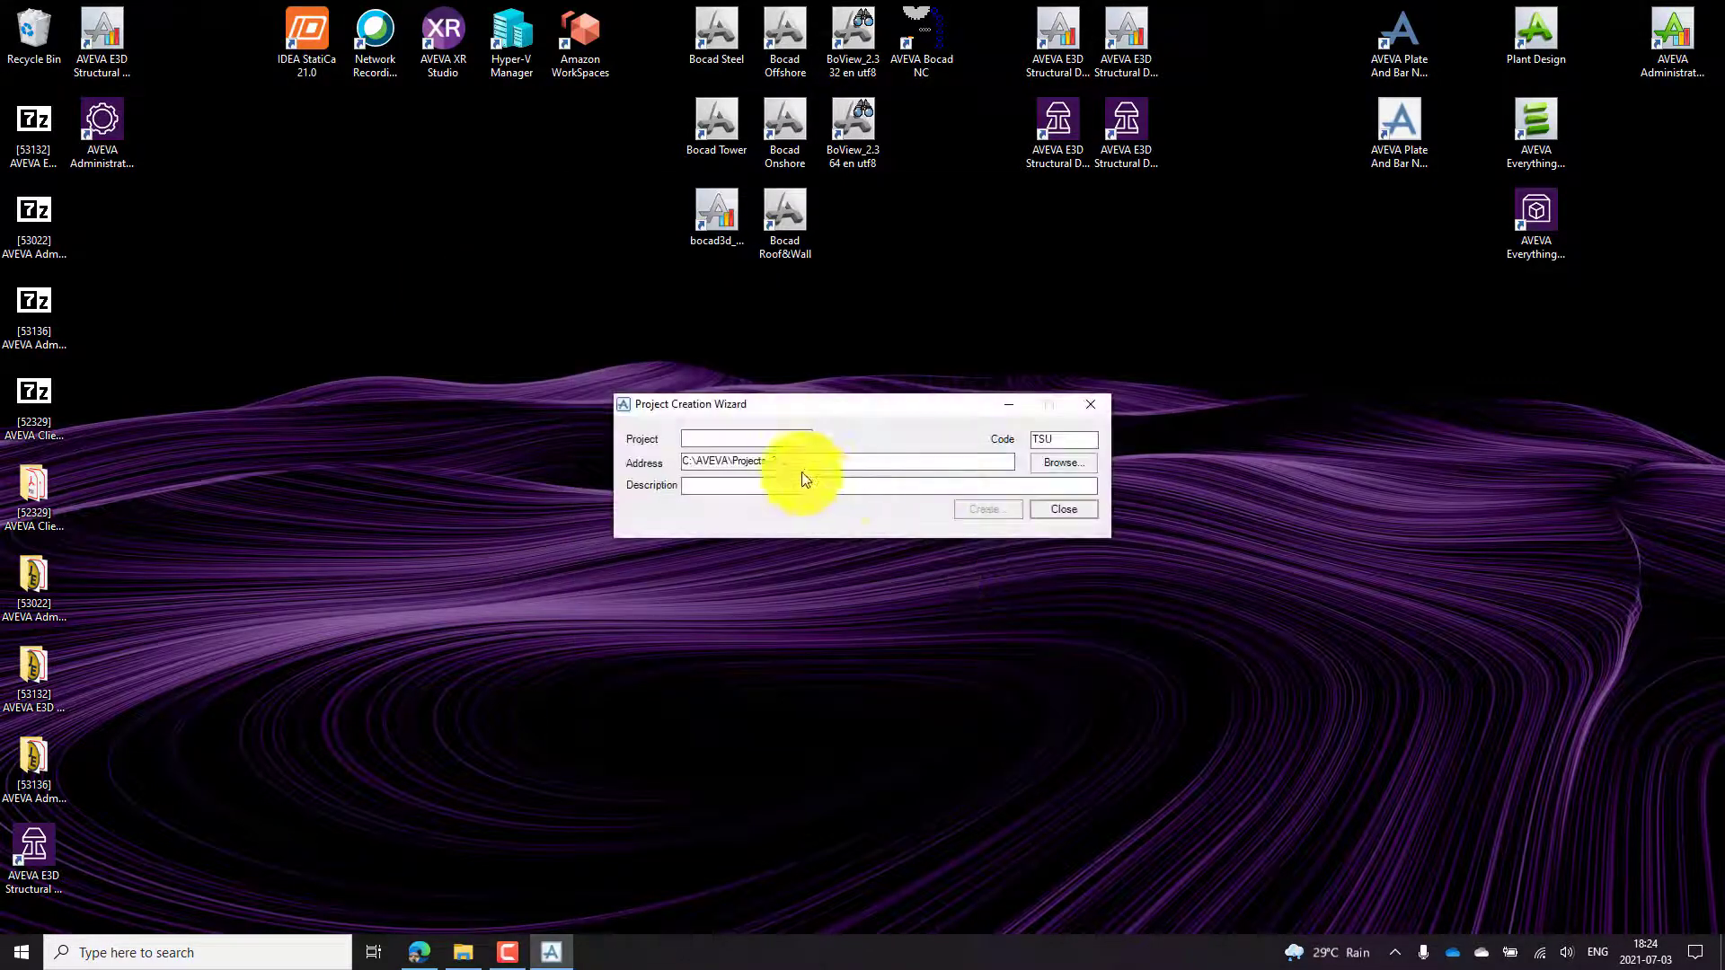
text(Test1)
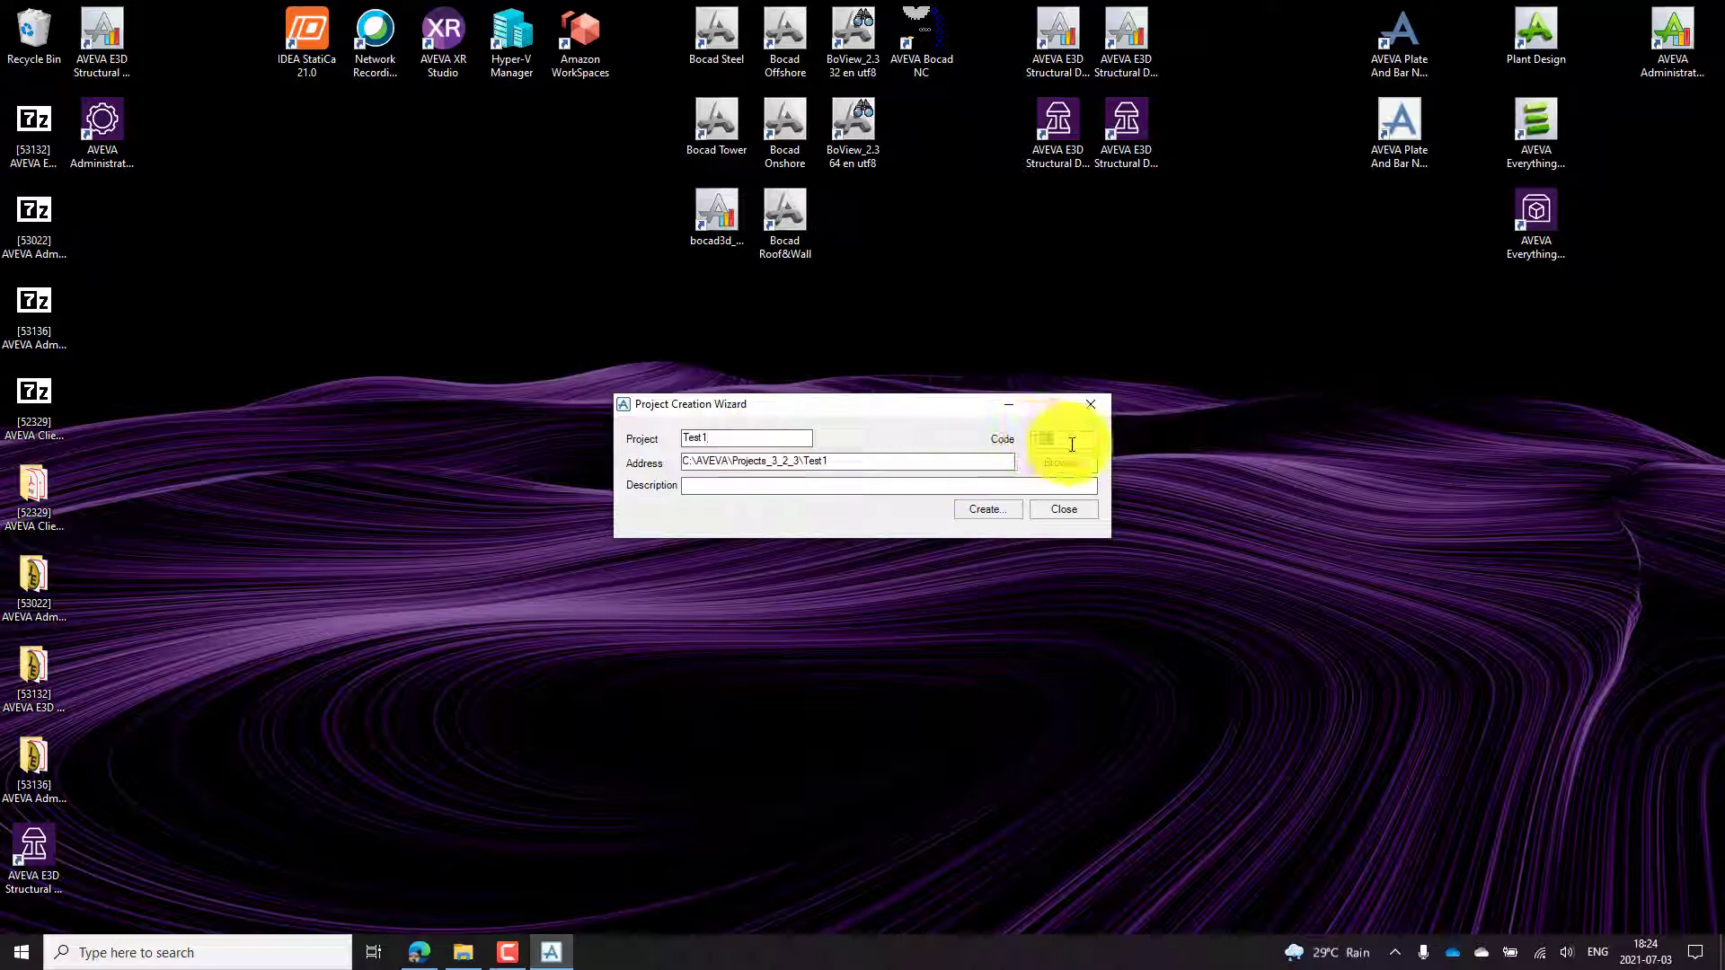
click(1072, 445)
click(707, 487)
text(Test project 1)
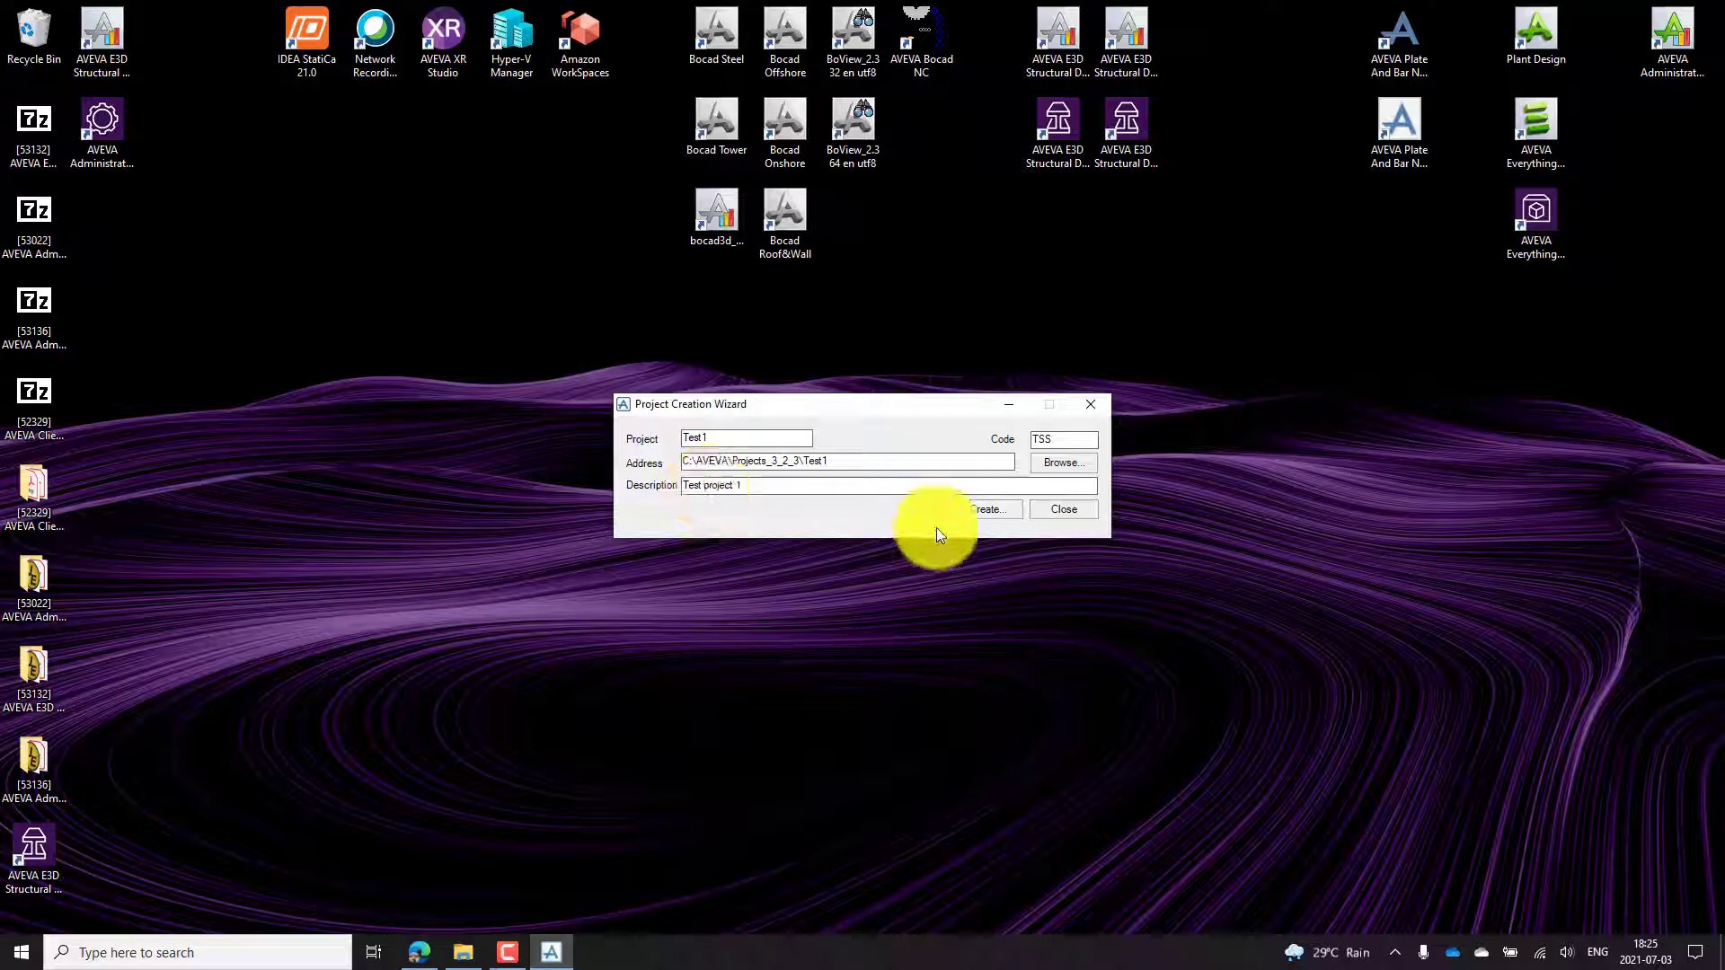
click(985, 509)
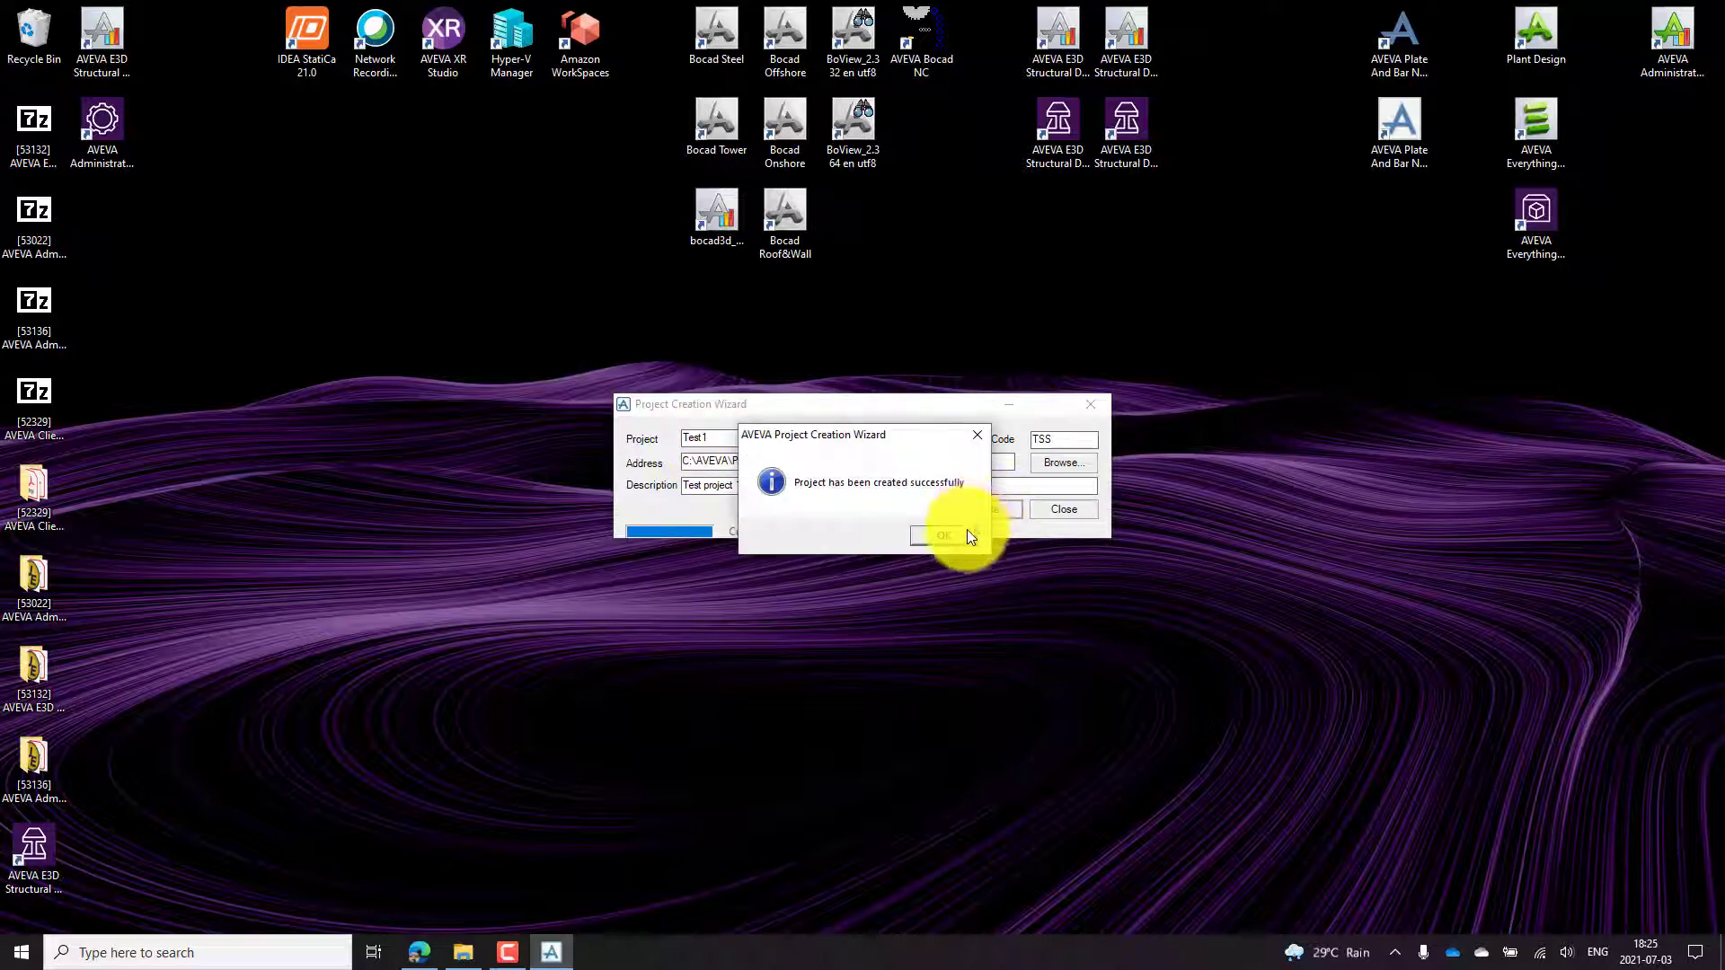
click(980, 526)
click(1057, 509)
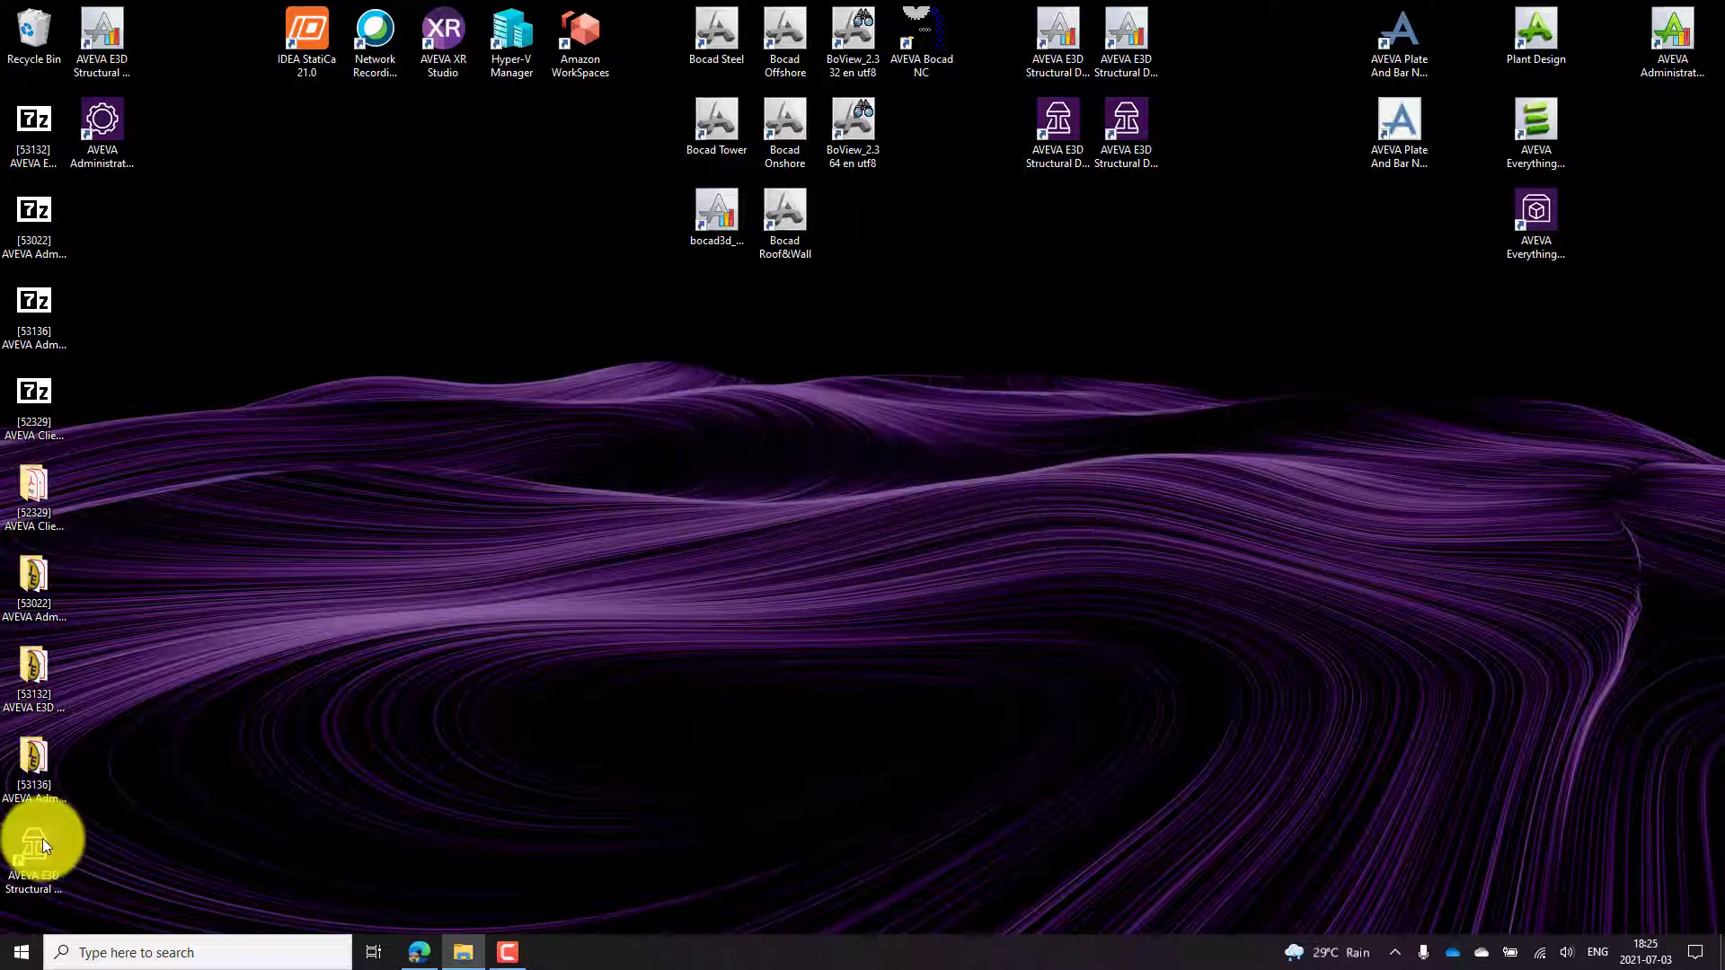
Launch E3D Structural Design, list all projects and select the Test1 (TSS) tile.
click(13, 854)
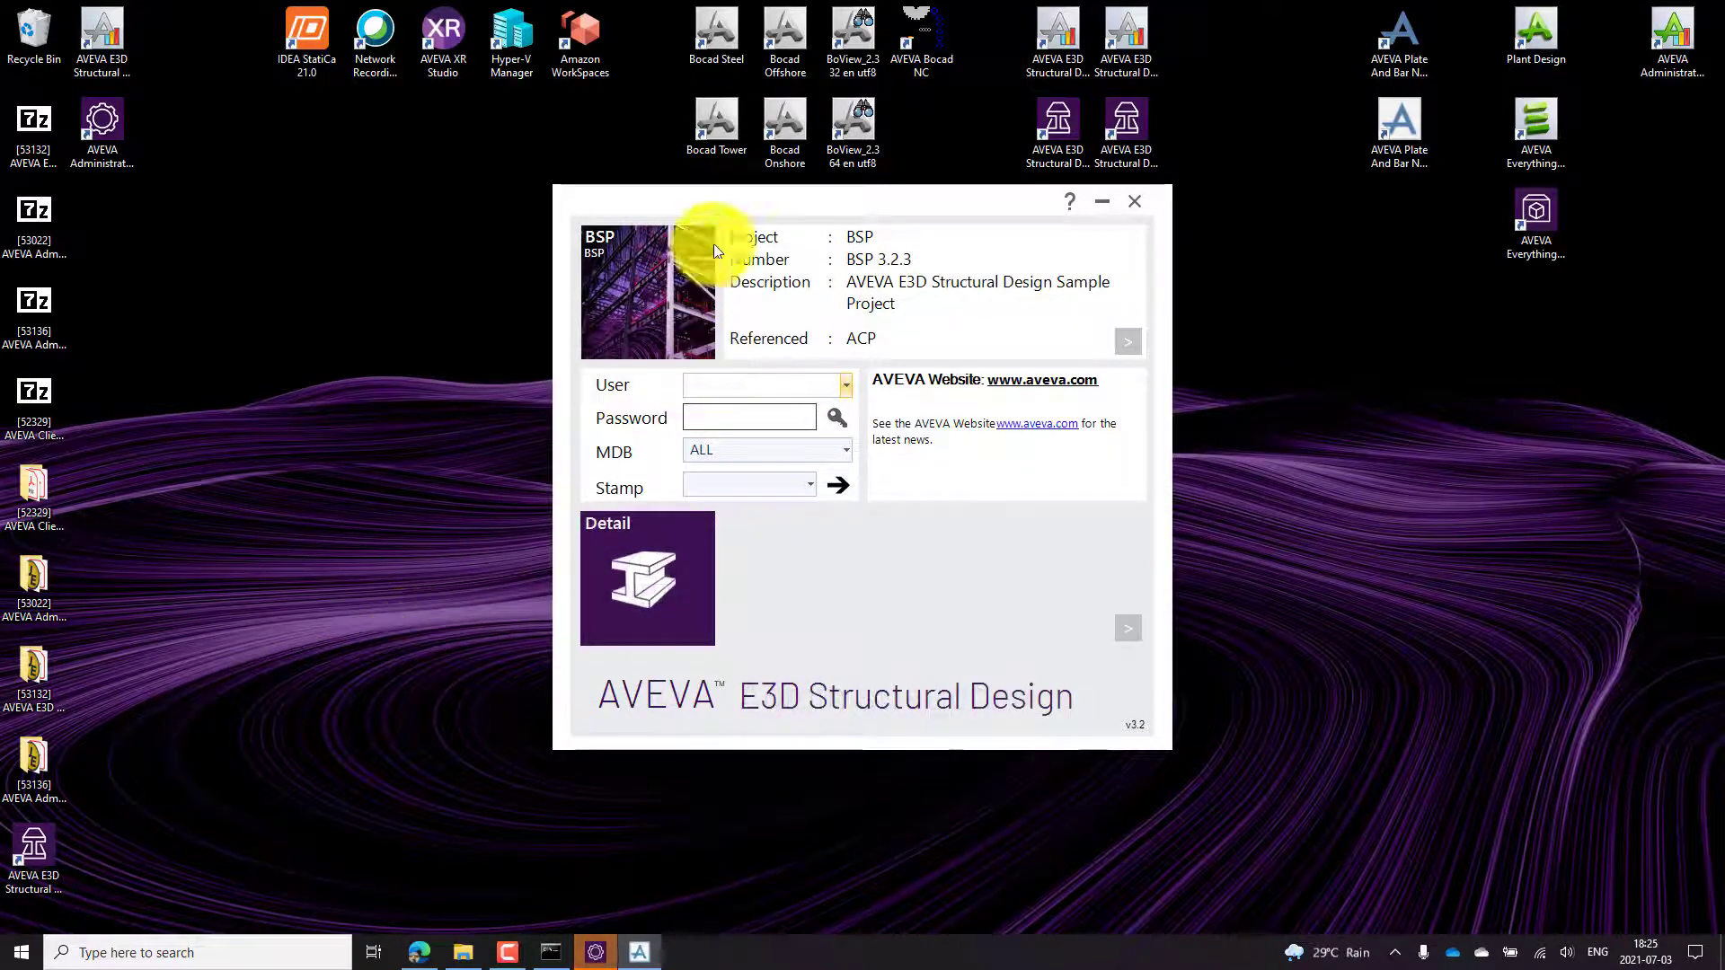
click(1128, 340)
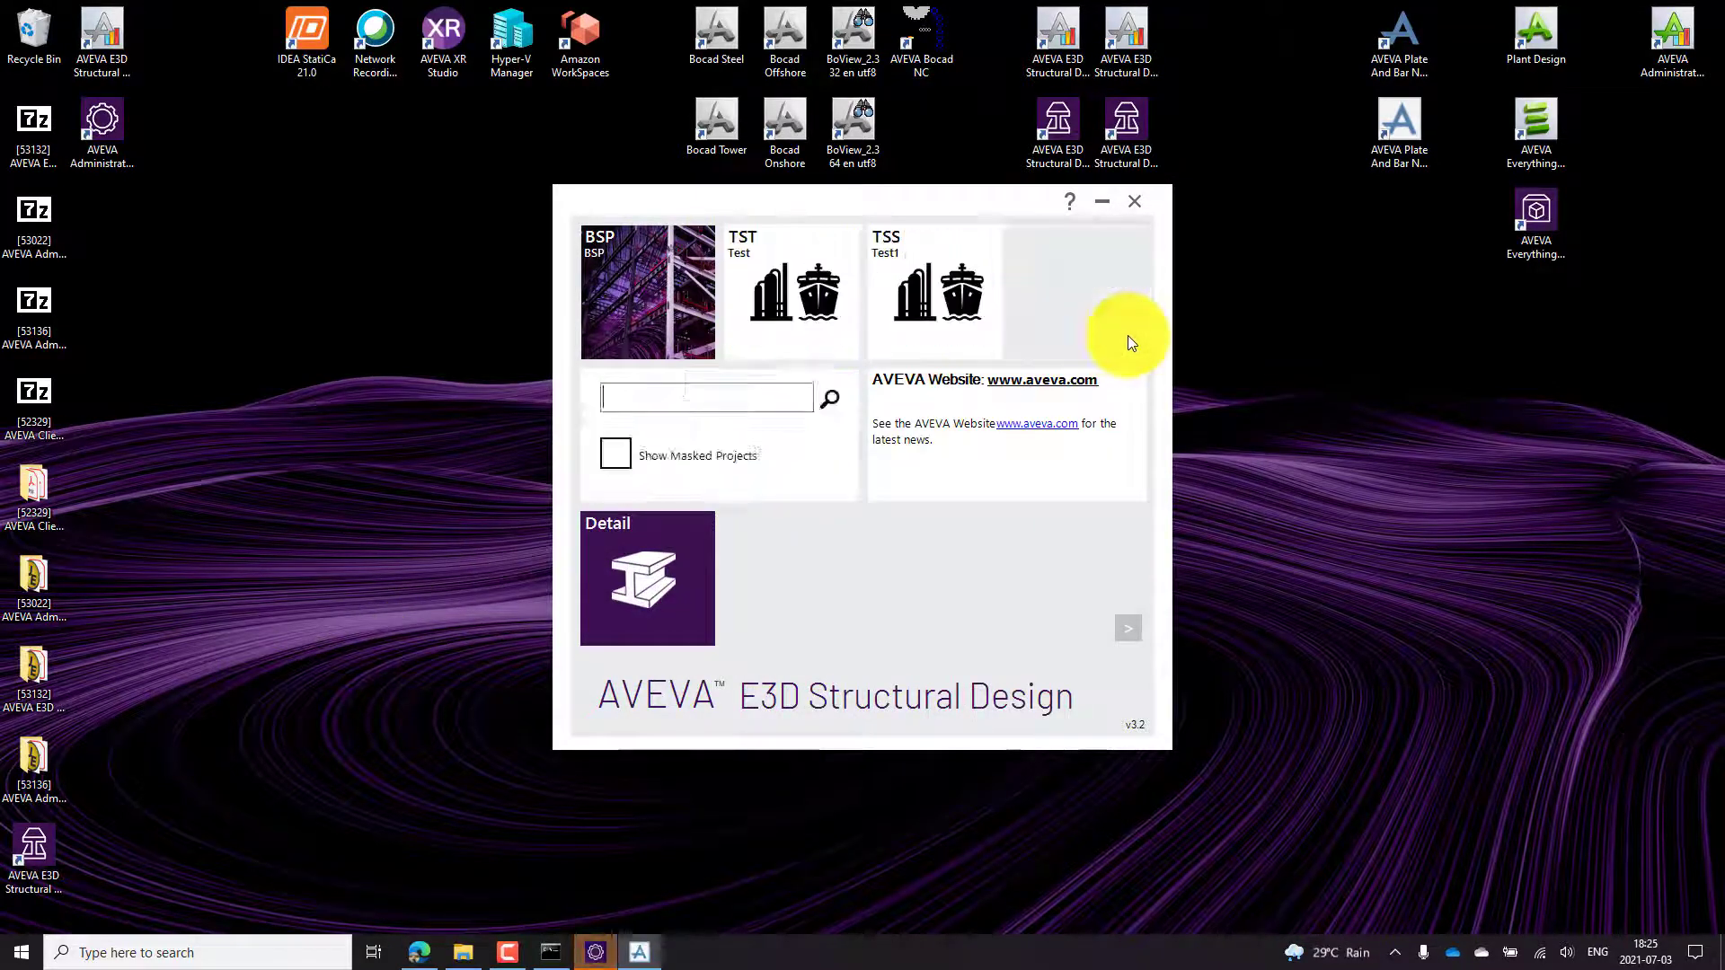
click(967, 286)
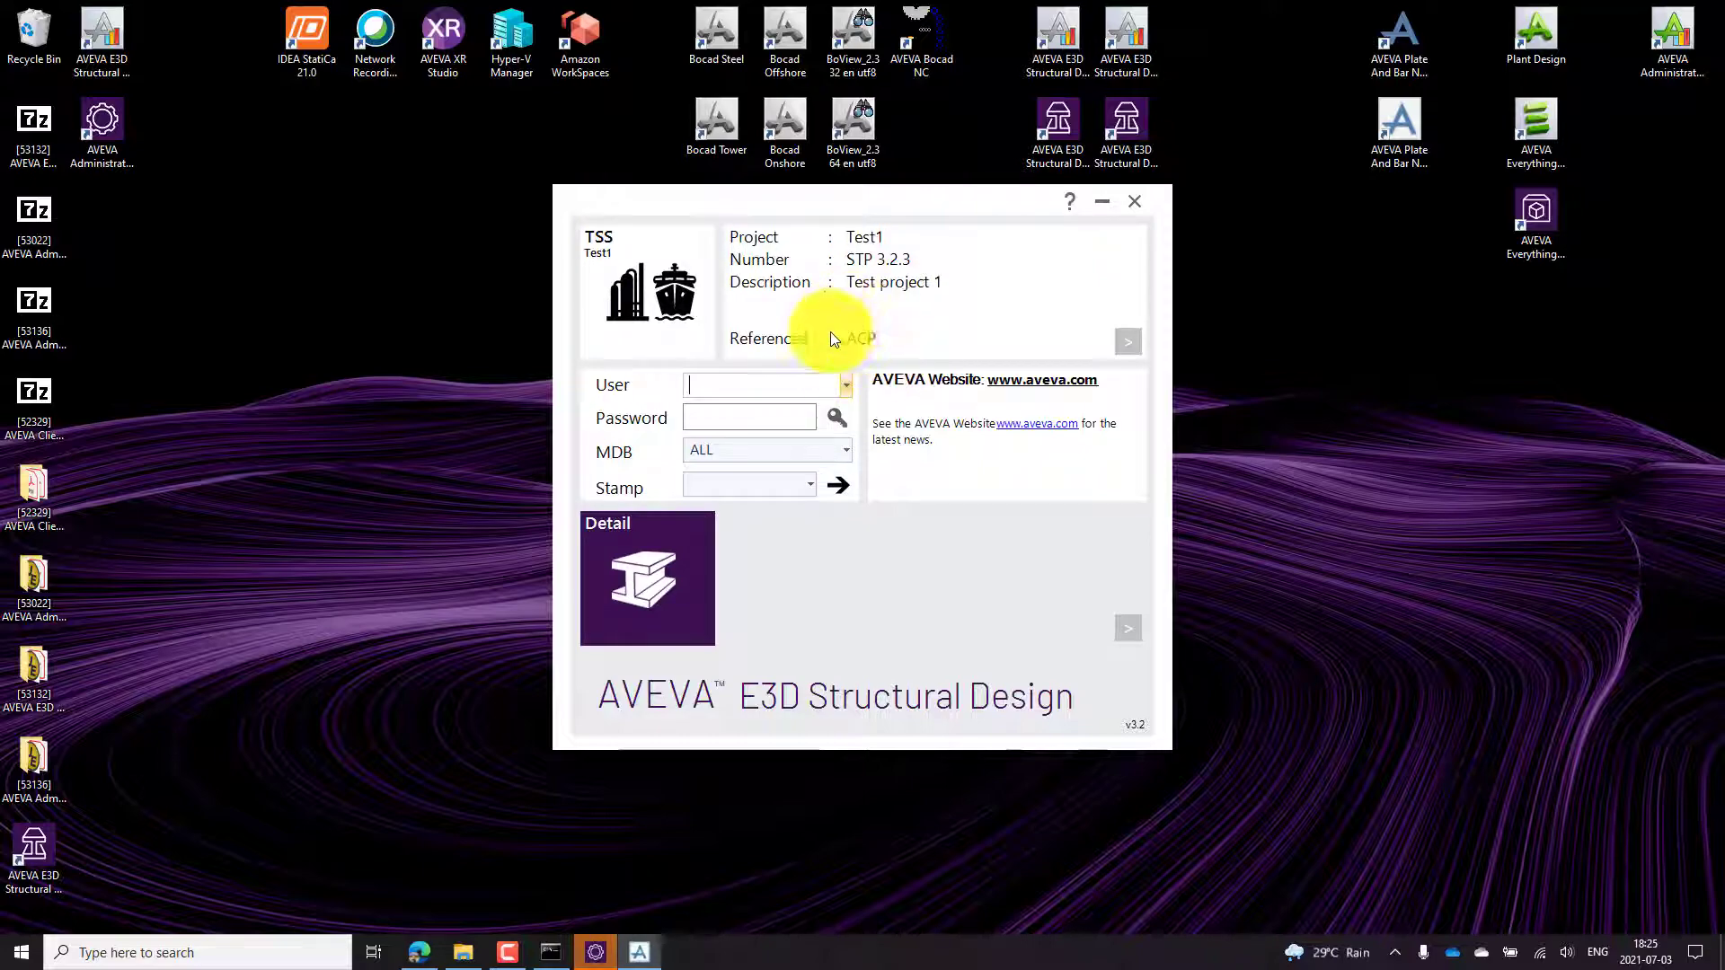